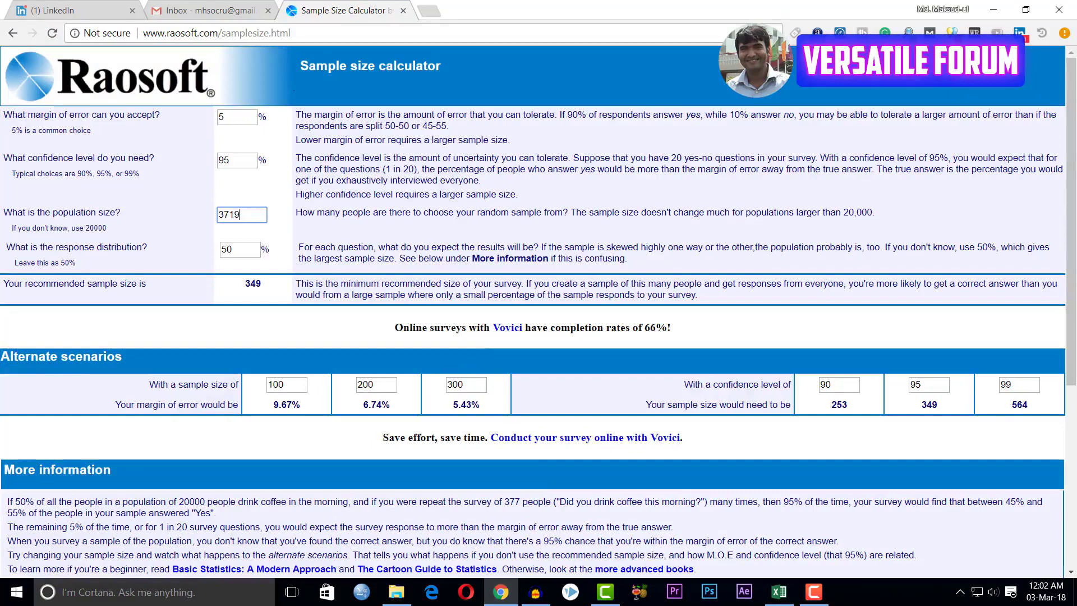
click(994, 10)
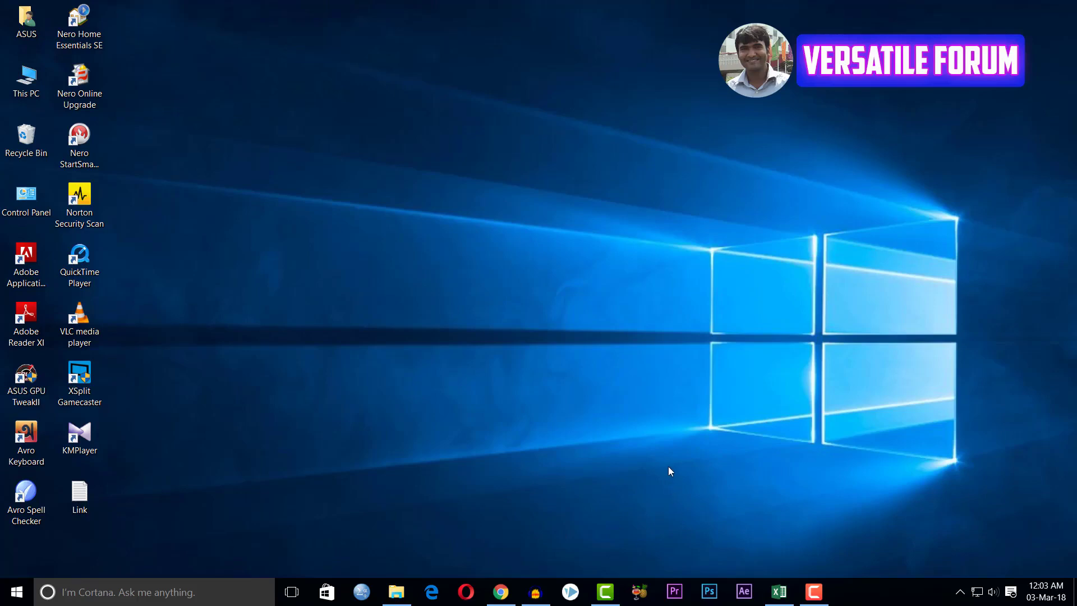
click(501, 592)
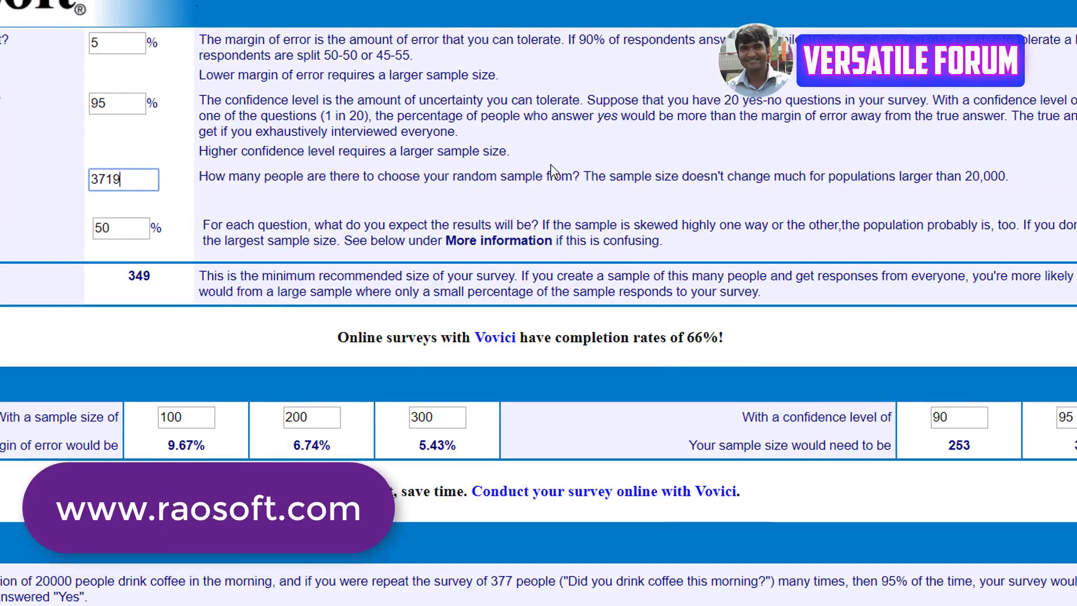
Clear the population size in the Raosoft sample size calculator.
key(BackSpace)
key(BackSpace)
key(BackSpace)
key(BackSpace)
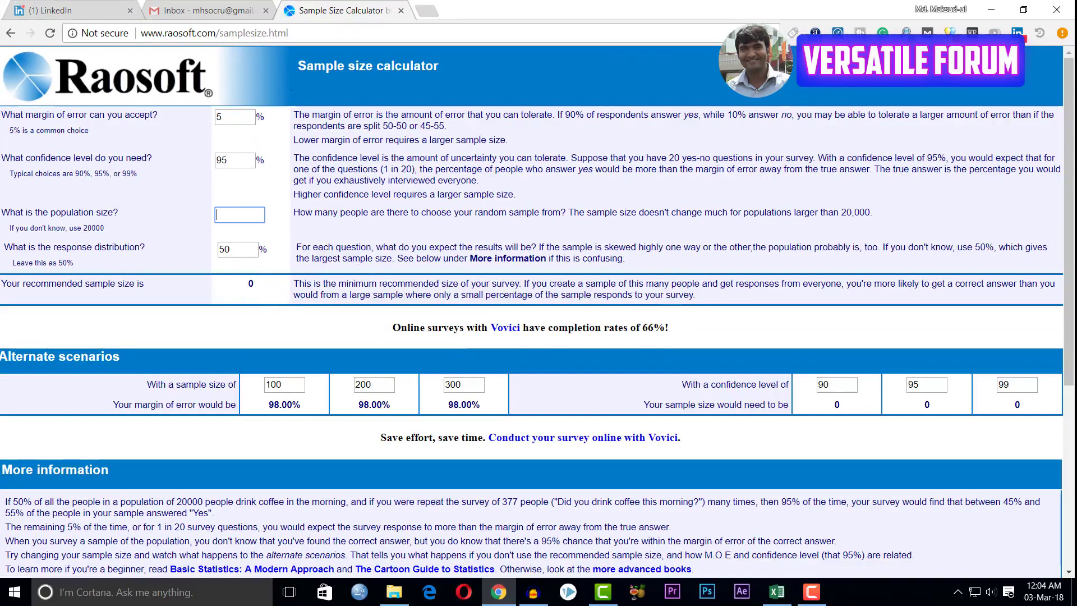
Switch to the Beneficiary List workbook in Excel and check the last serial number, then return to the beginning of the list.
click(777, 592)
click(669, 370)
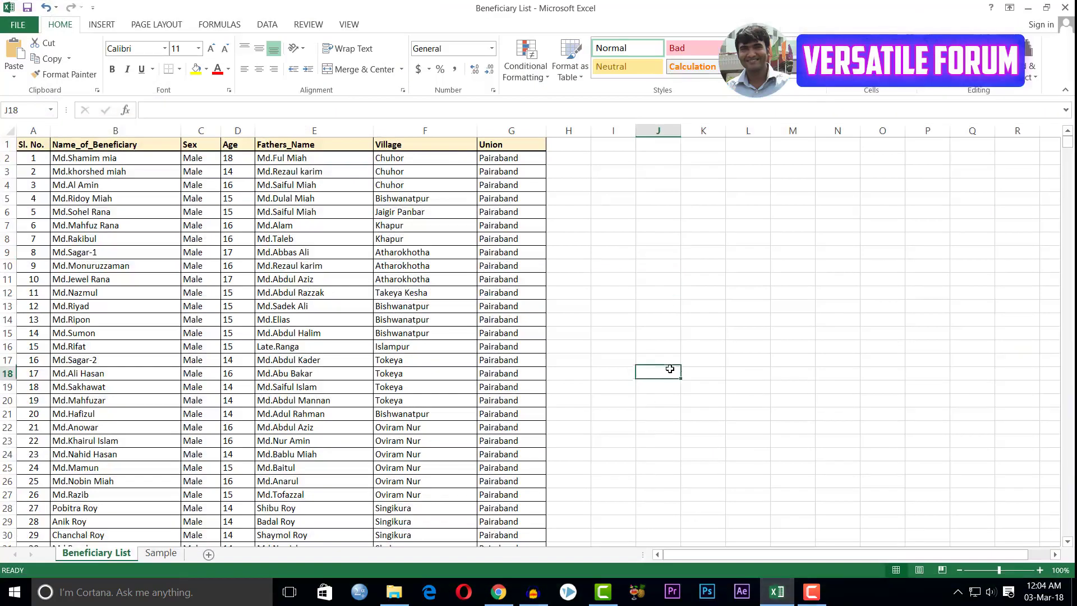
click(761, 348)
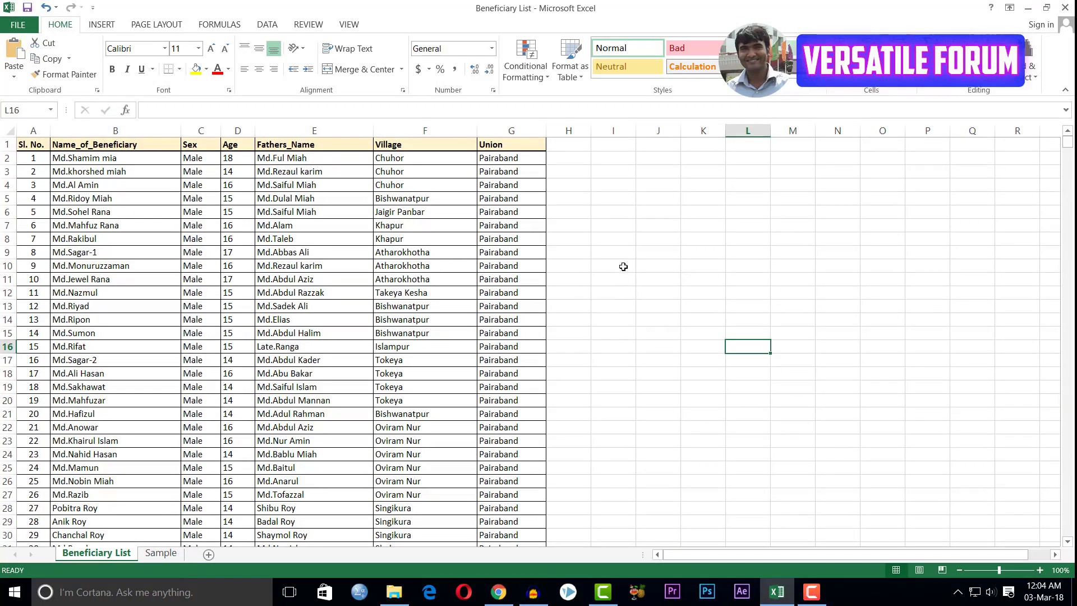
click(31, 159)
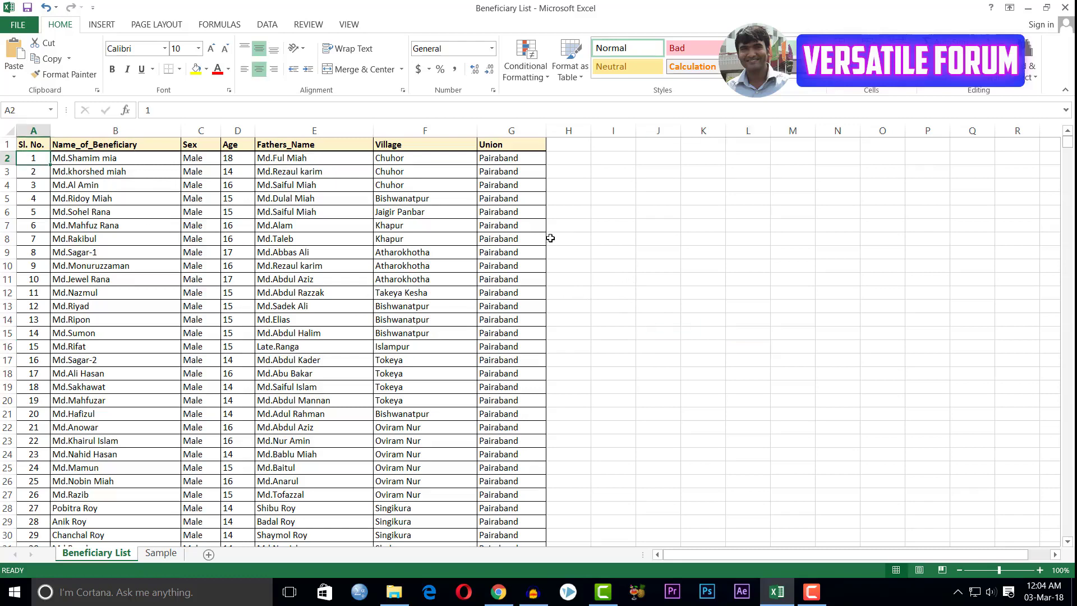
key(ctrl+Down)
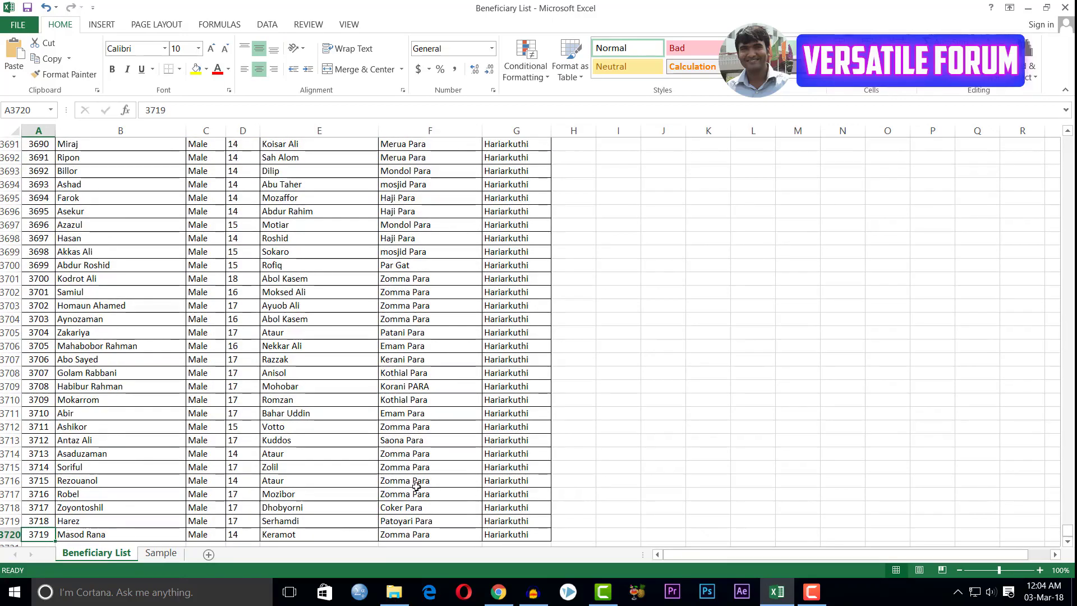
scroll(721, 416, up, 7)
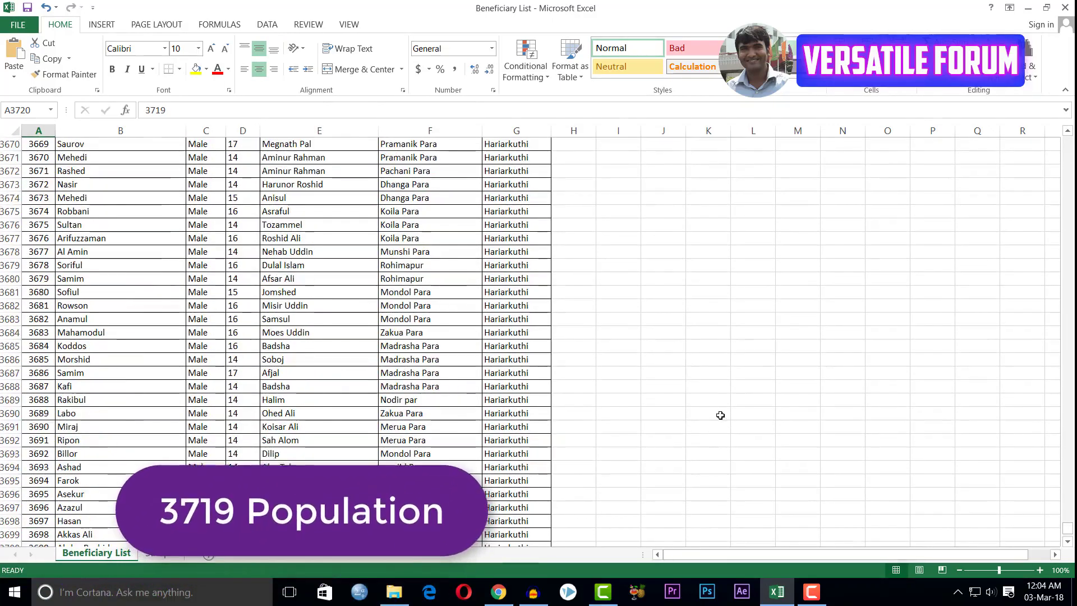
key(ctrl+Home)
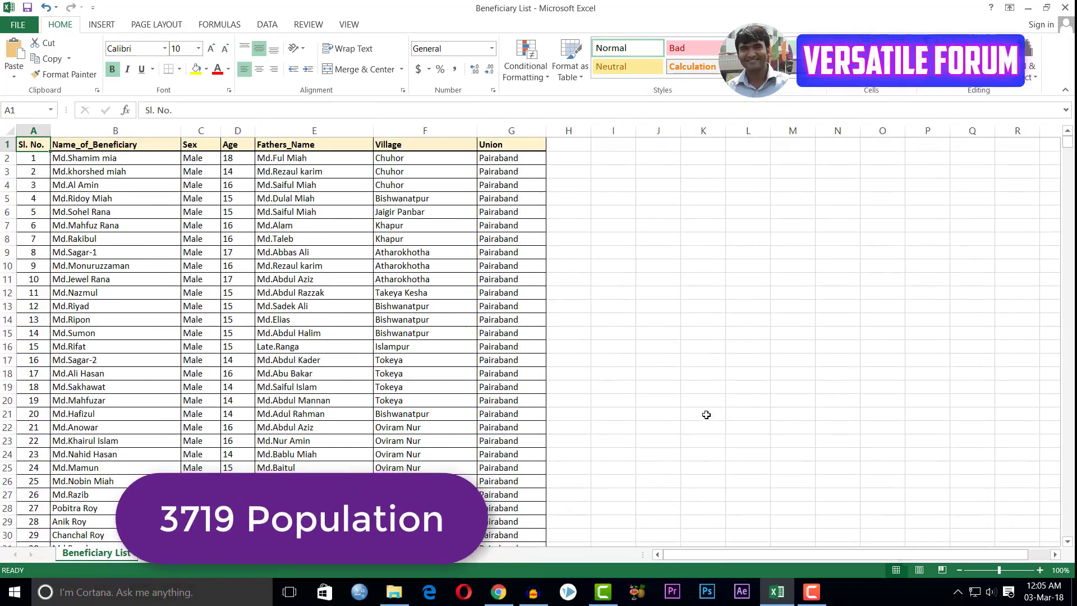
click(838, 283)
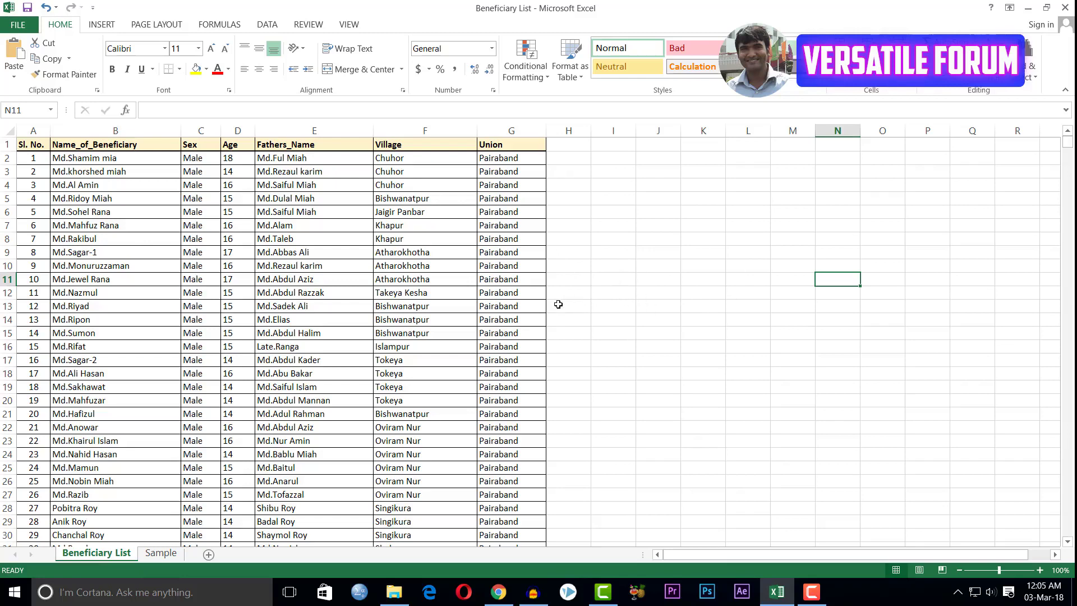
key(ctrl+Down)
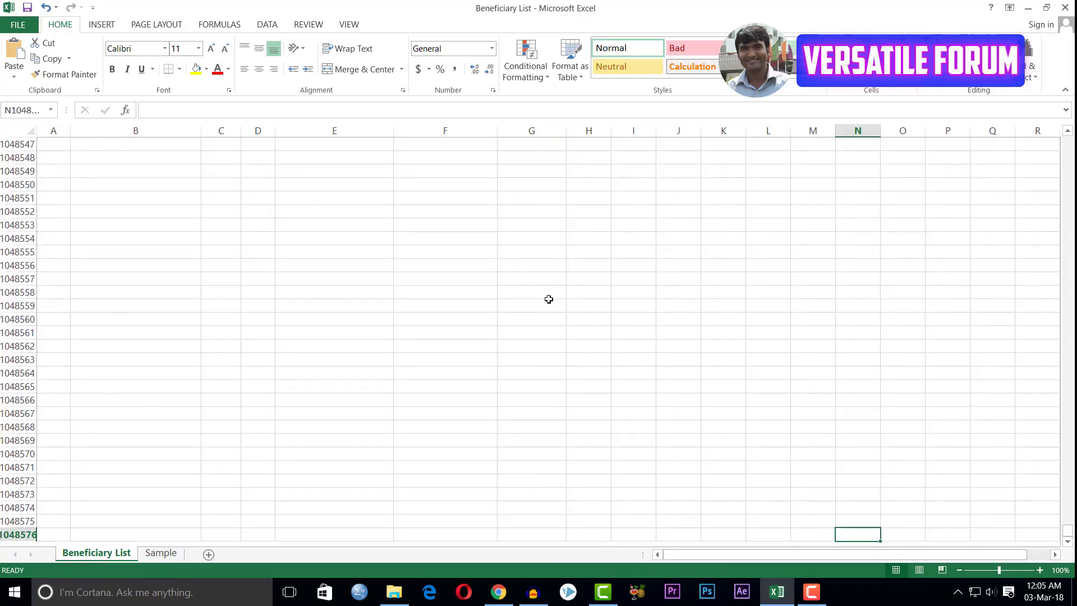
key(ctrl+Up)
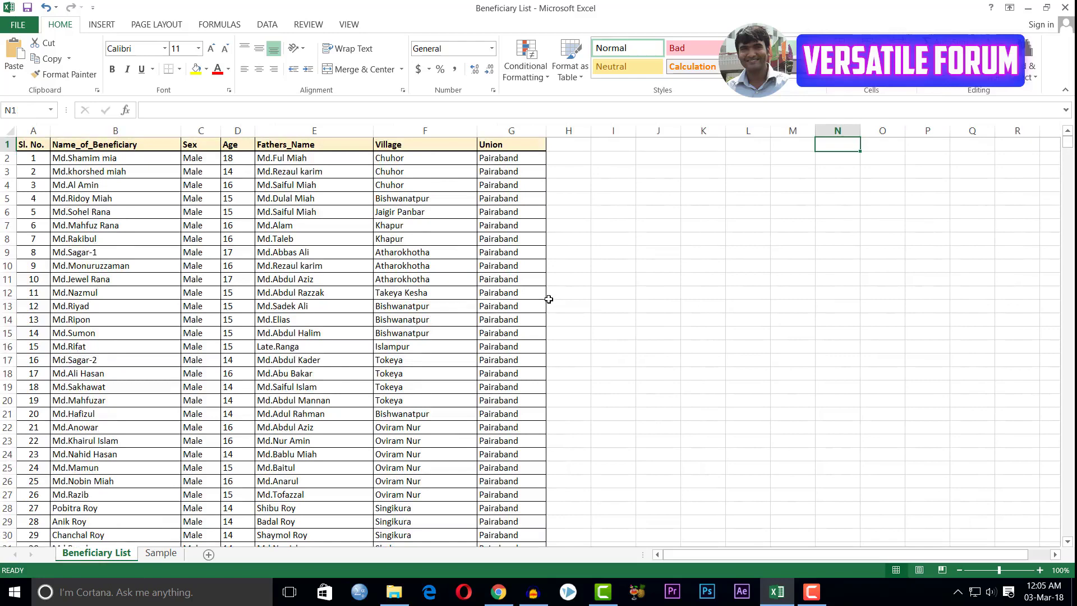
Copy the last serial number, 3719, from the Beneficiary List sheet into the population size field of the sample size calculator in Chrome.
click(32, 157)
key(ctrl+Down)
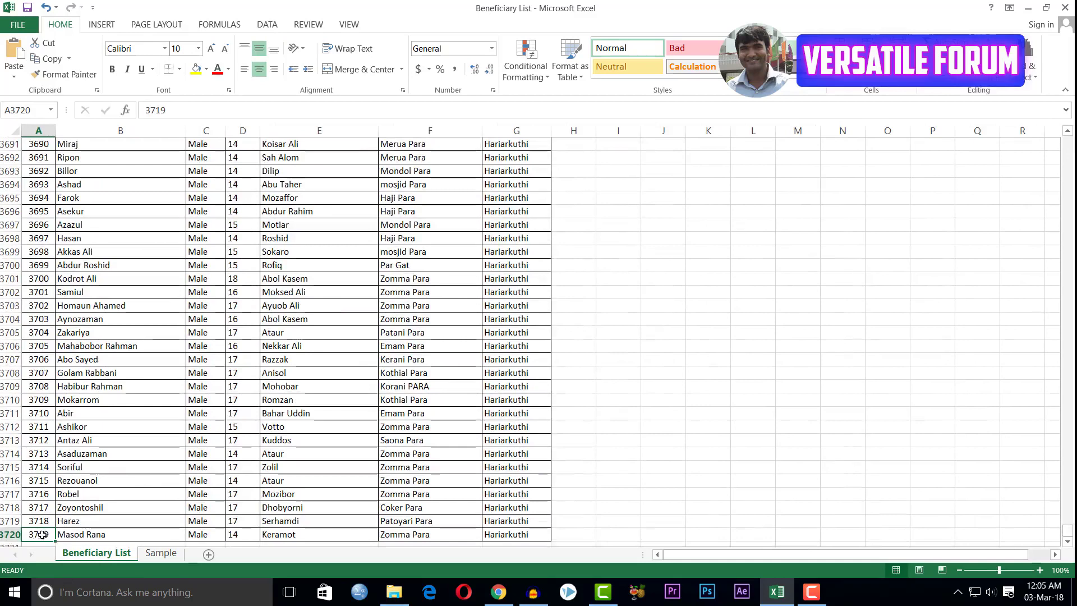
drag(168, 110, 140, 112)
key(ctrl+c)
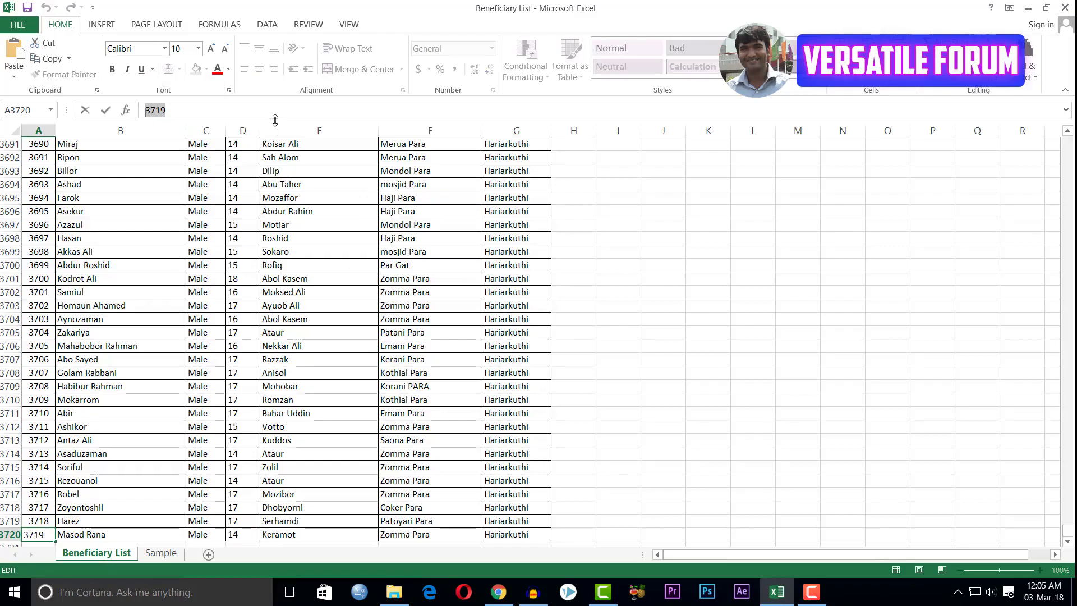
click(498, 592)
click(239, 213)
key(ctrl+v)
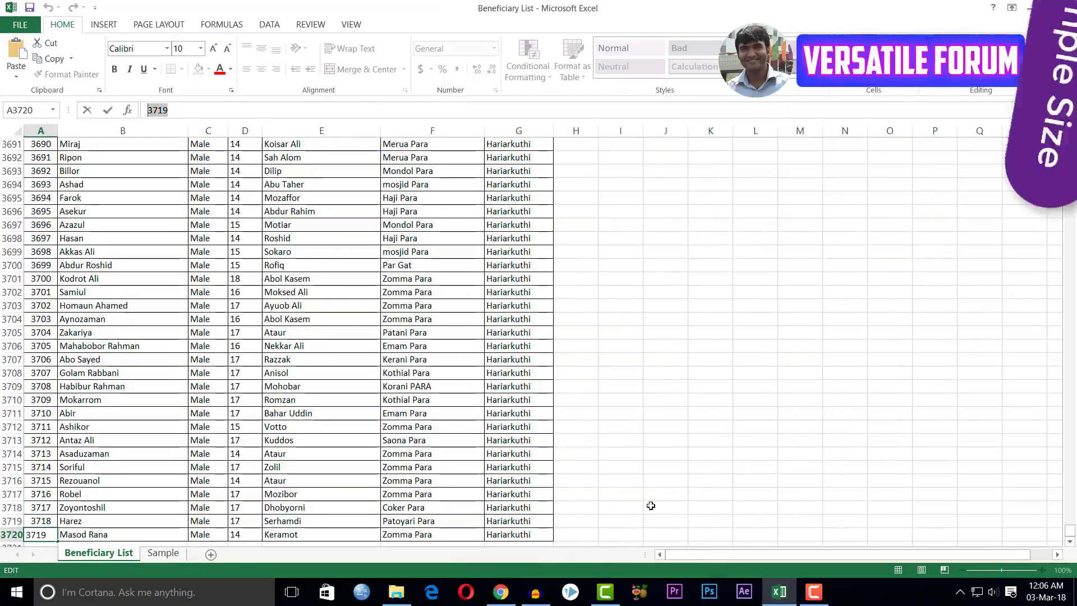
Enter the recommended sample size 349 in cell J3 of the Sample sheet, checking it against the calculator in Chrome.
click(165, 552)
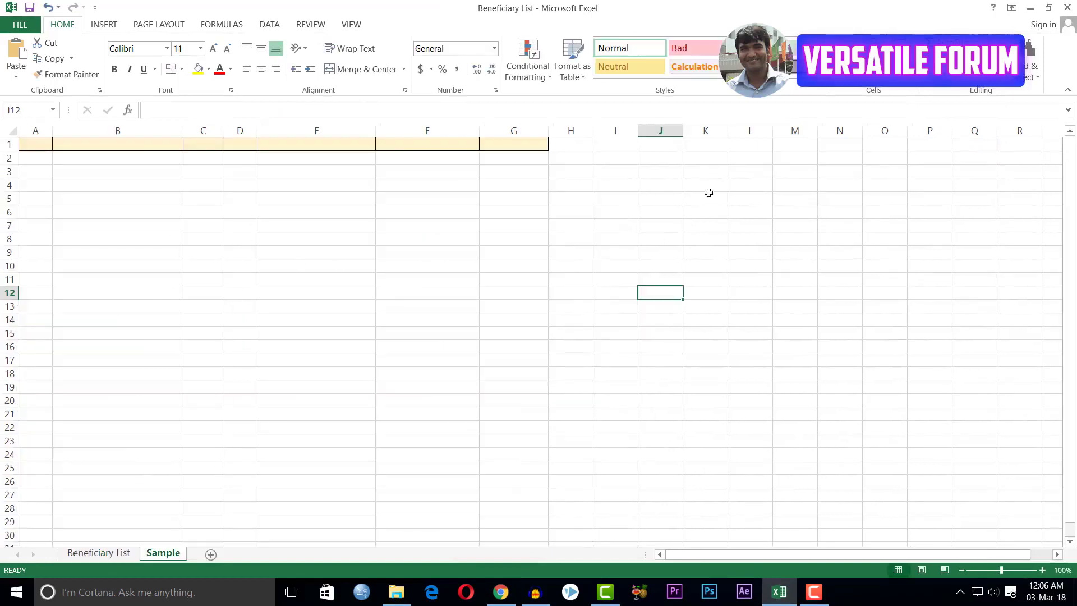
click(673, 175)
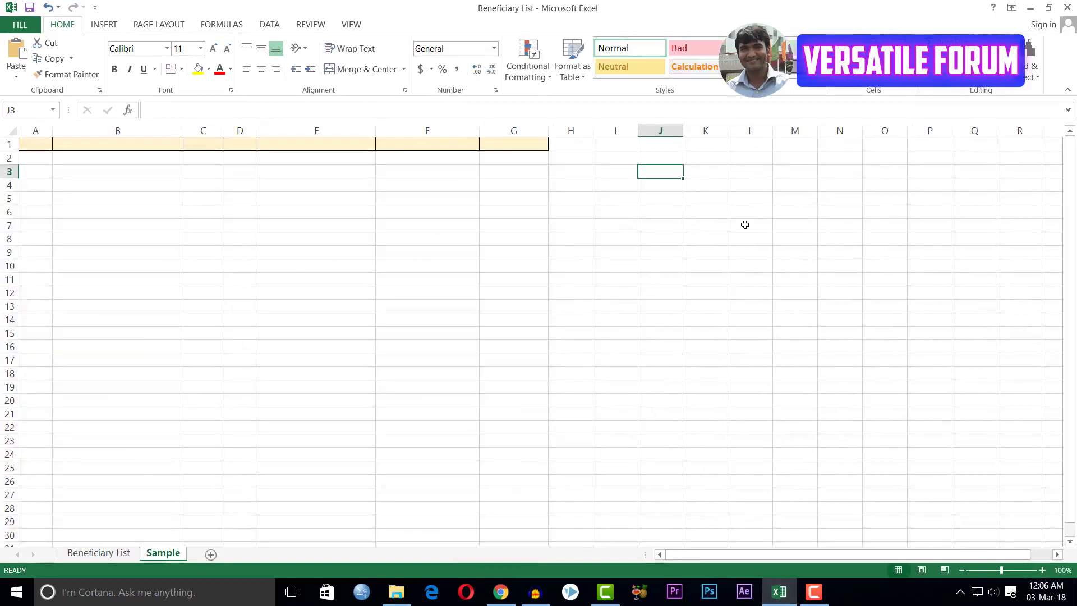
text(349)
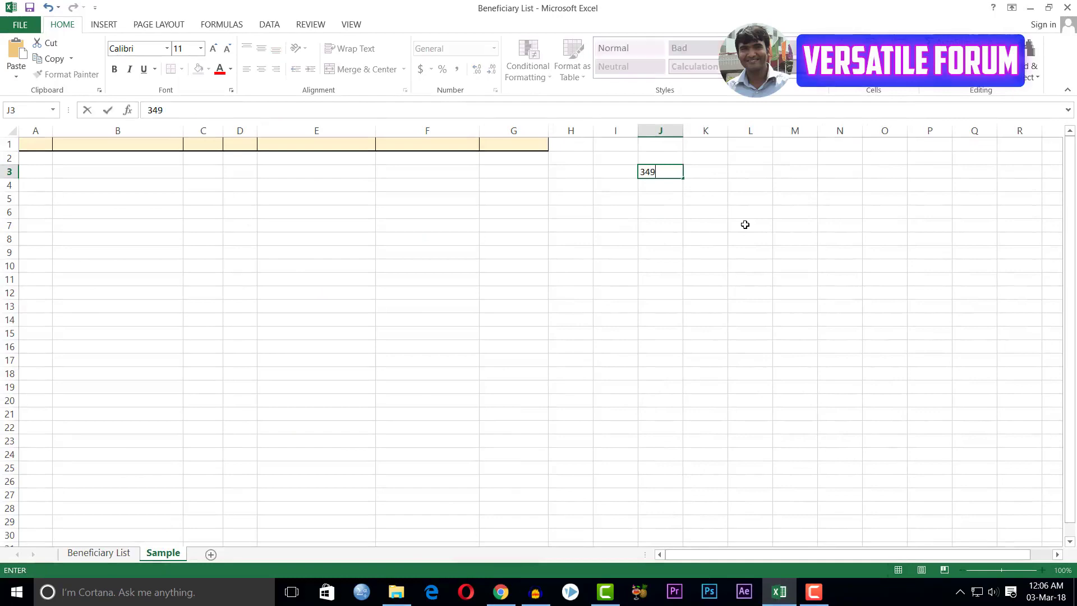
click(501, 592)
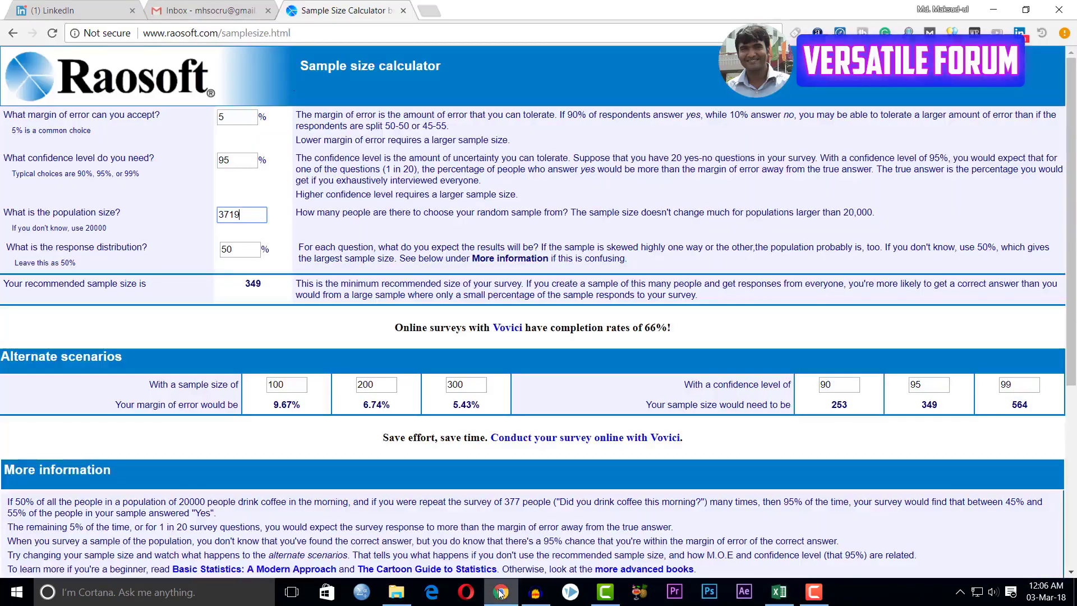
key(alt+Tab)
text(49)
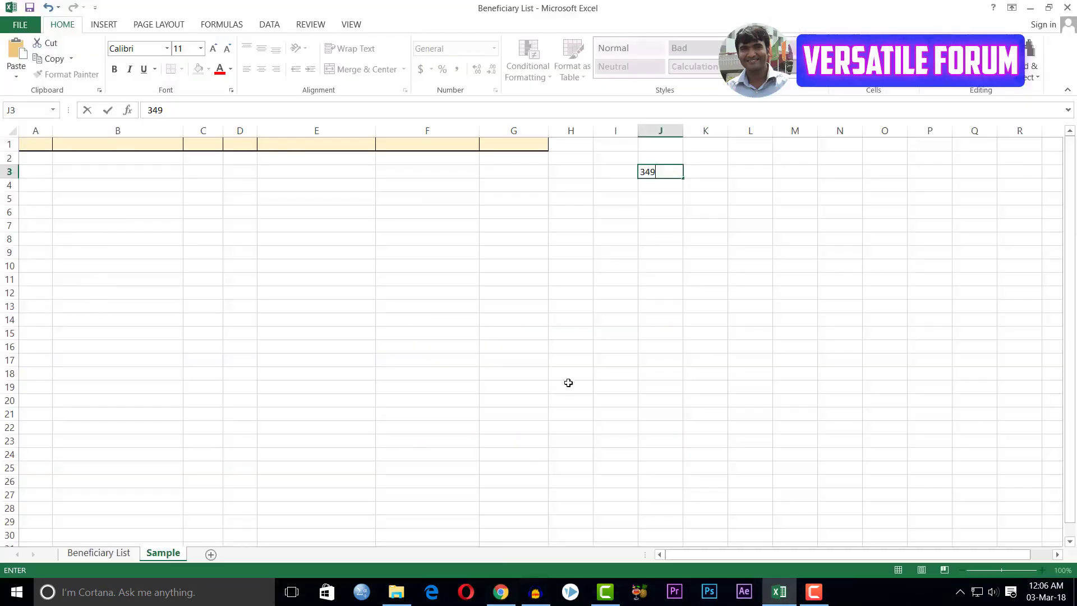
Label the sample size value by entering "Sample" in cell I3.
click(617, 167)
text(Sam)
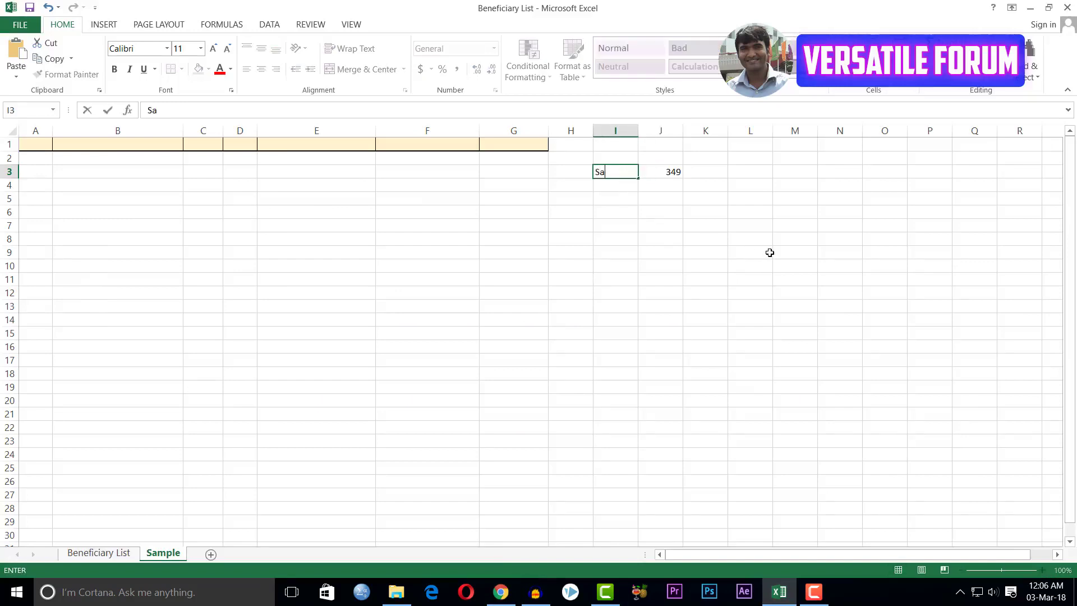
click(769, 253)
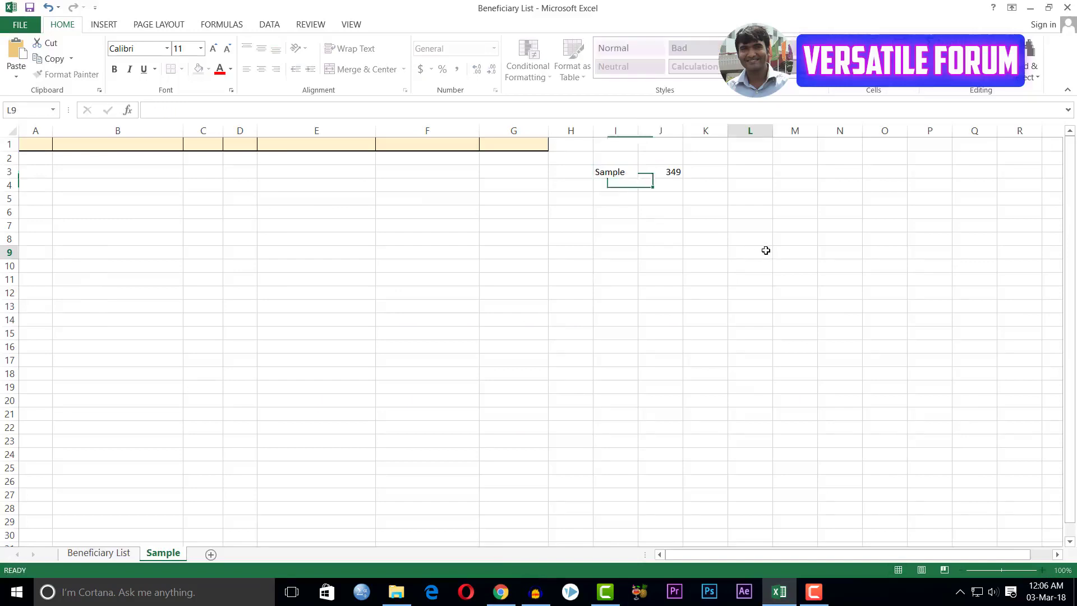
Return to the beginning of the data on the Beneficiary List sheet.
click(98, 553)
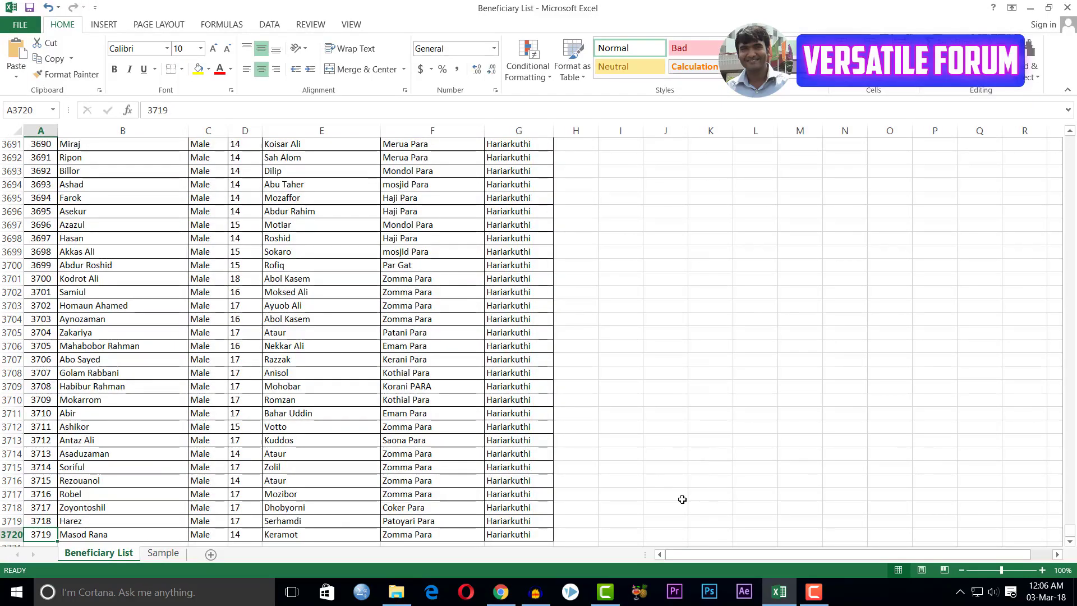
key(ctrl+Home)
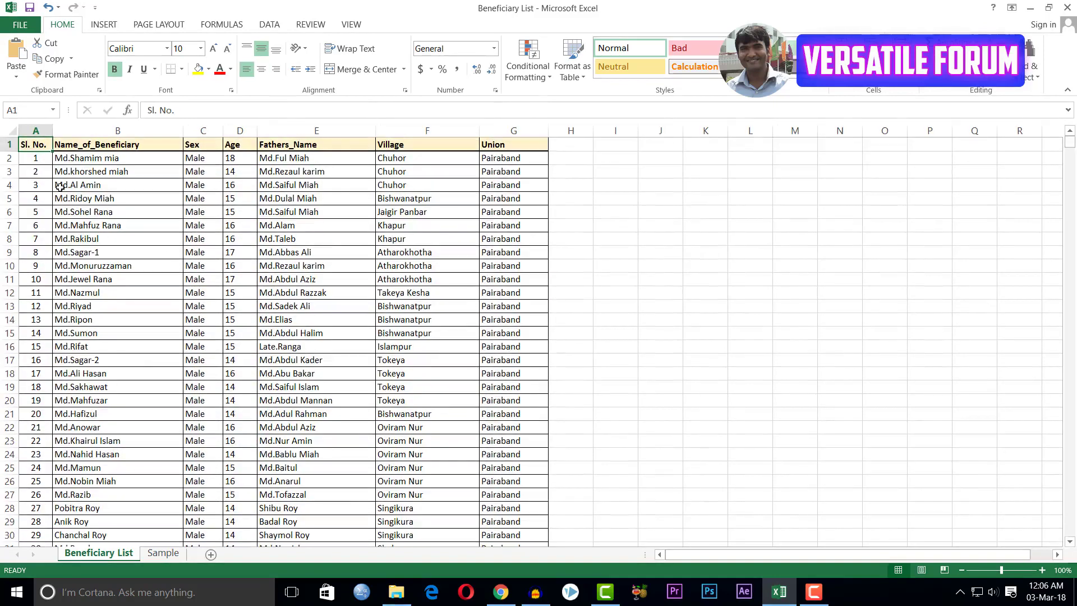
click(37, 163)
click(603, 216)
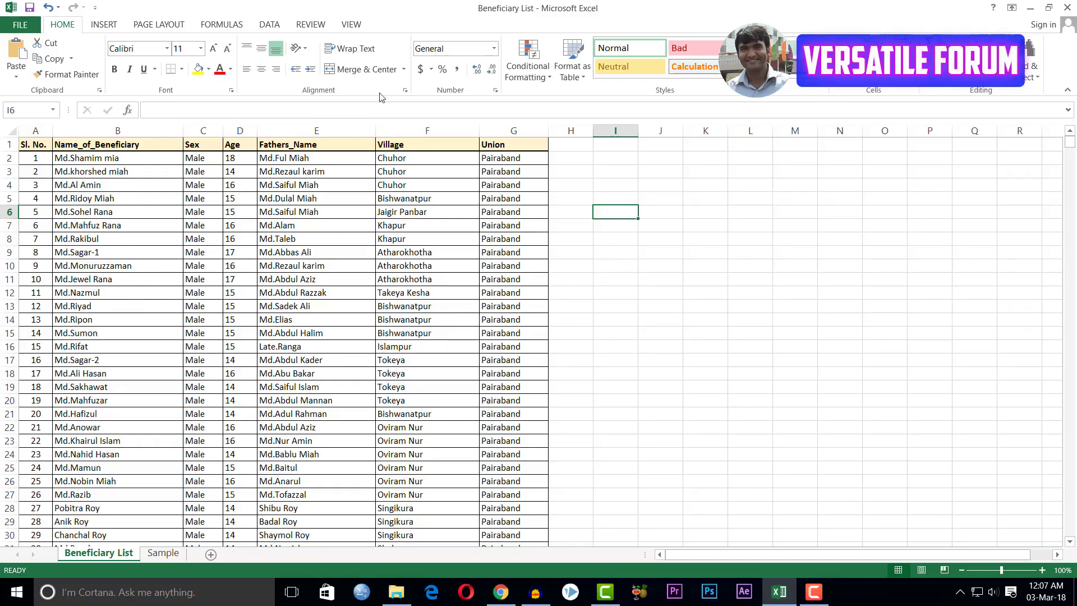
Enable the Analysis ToolPak add-in through the Excel options.
key(alt+a)
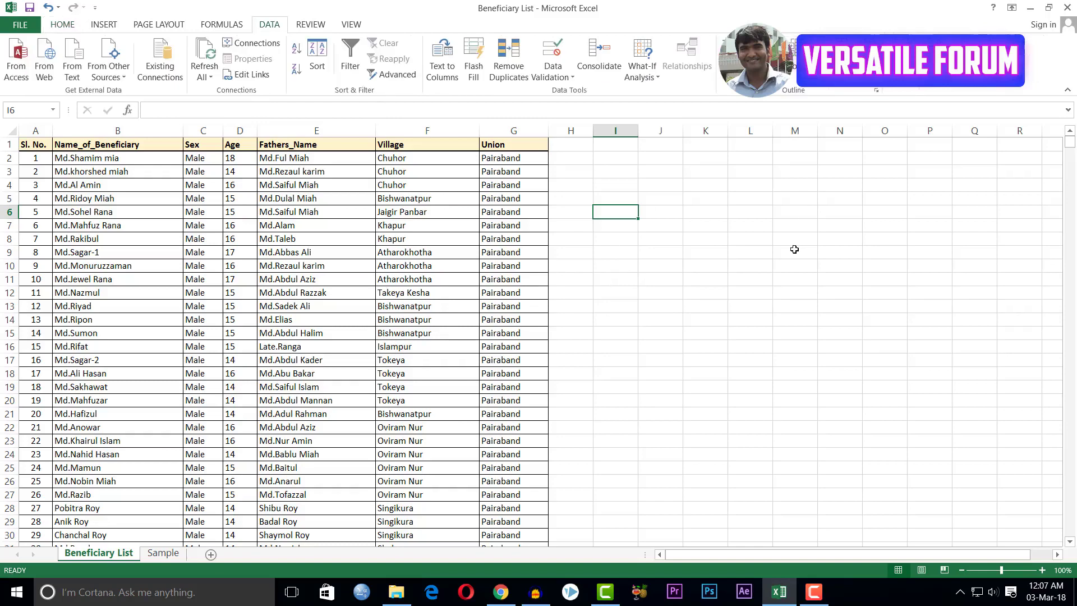
click(22, 28)
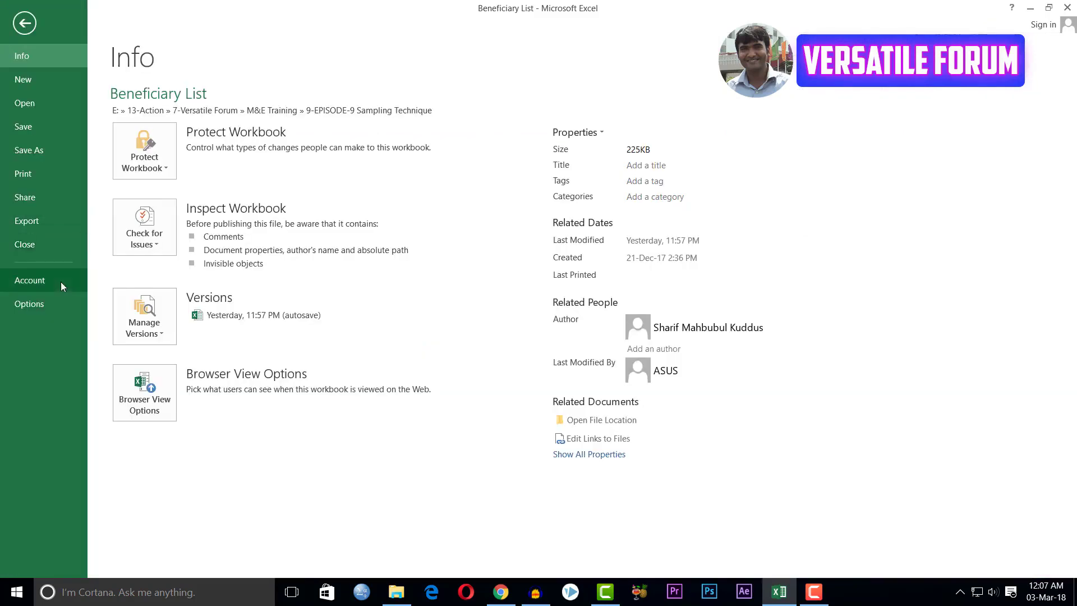
click(36, 303)
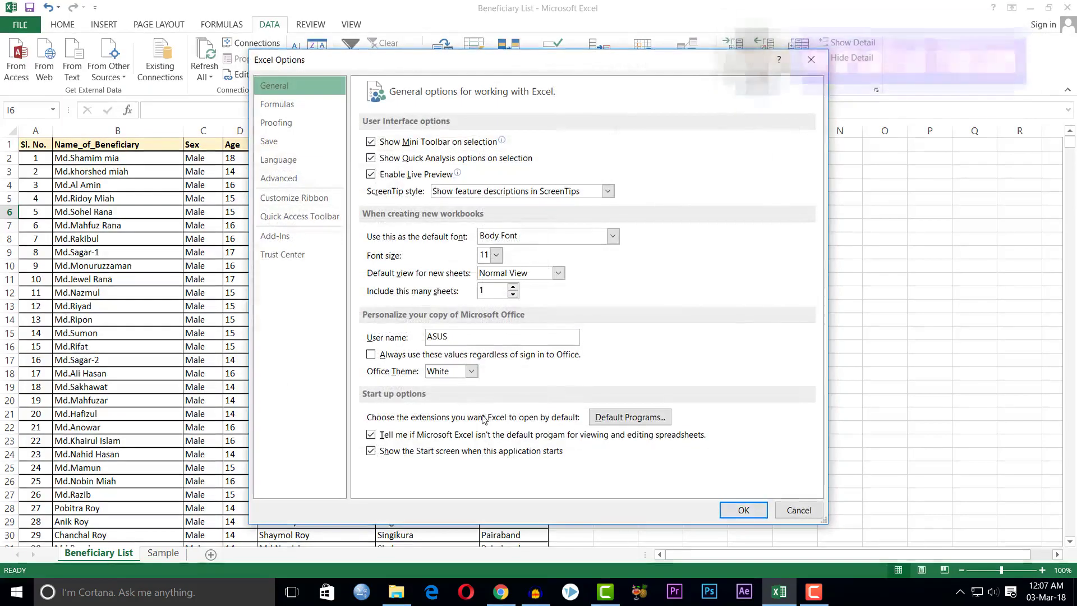
click(275, 237)
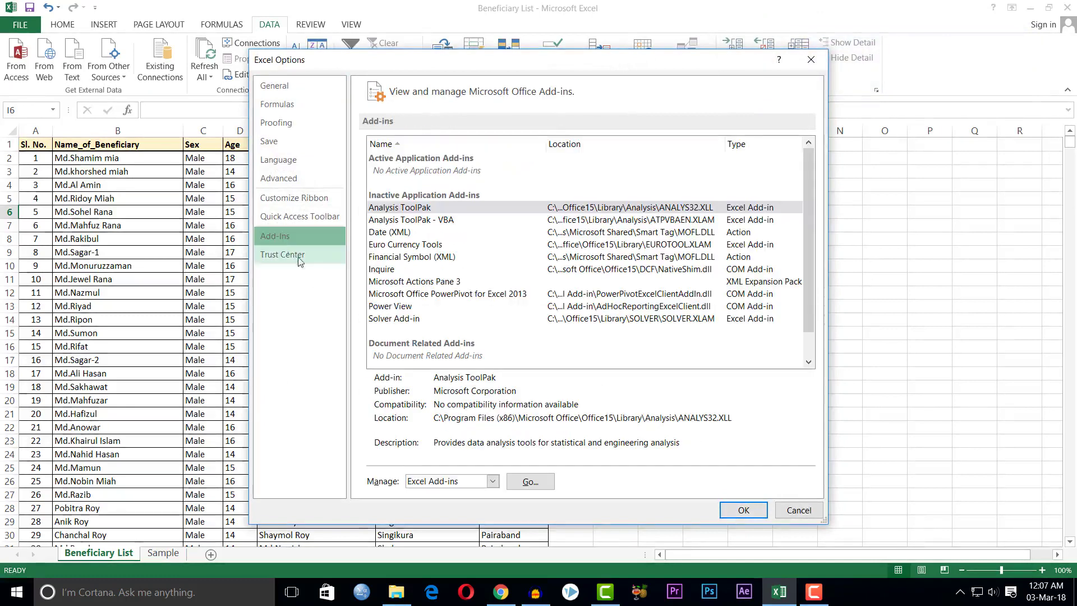
click(530, 483)
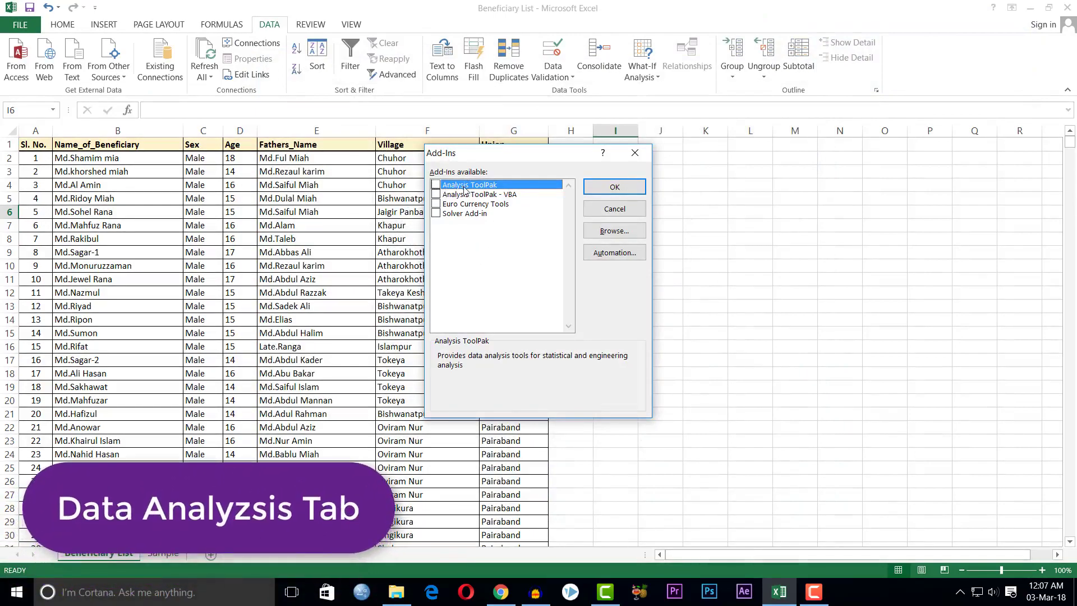
click(437, 186)
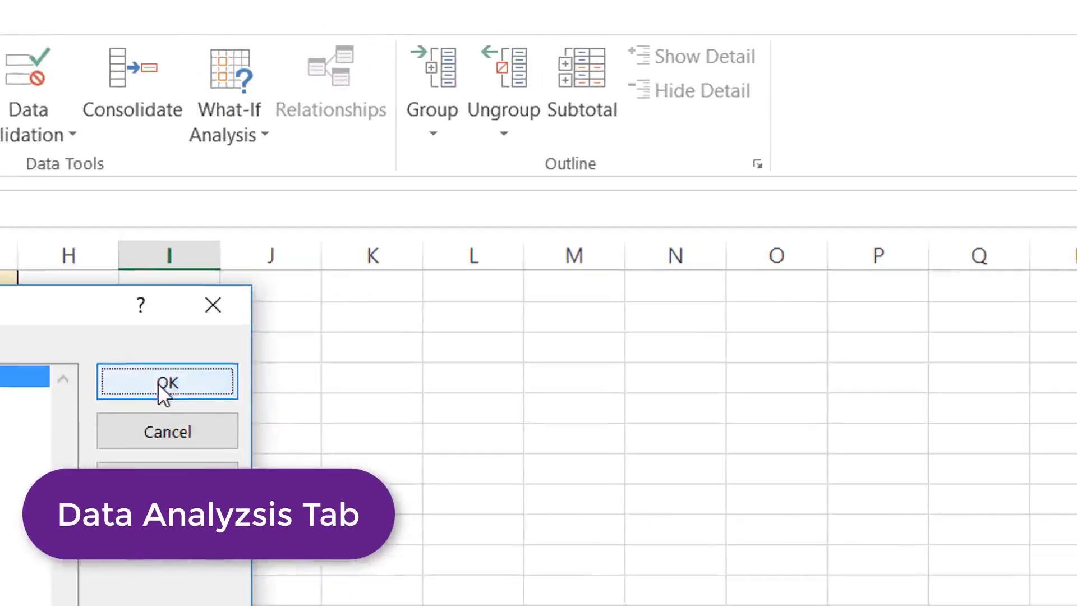
click(615, 187)
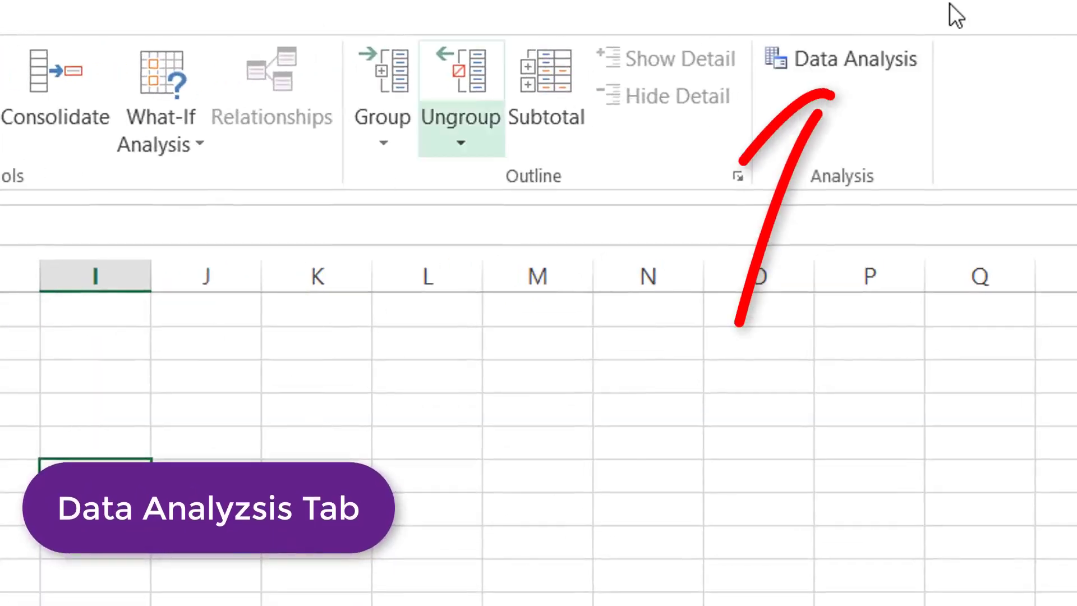
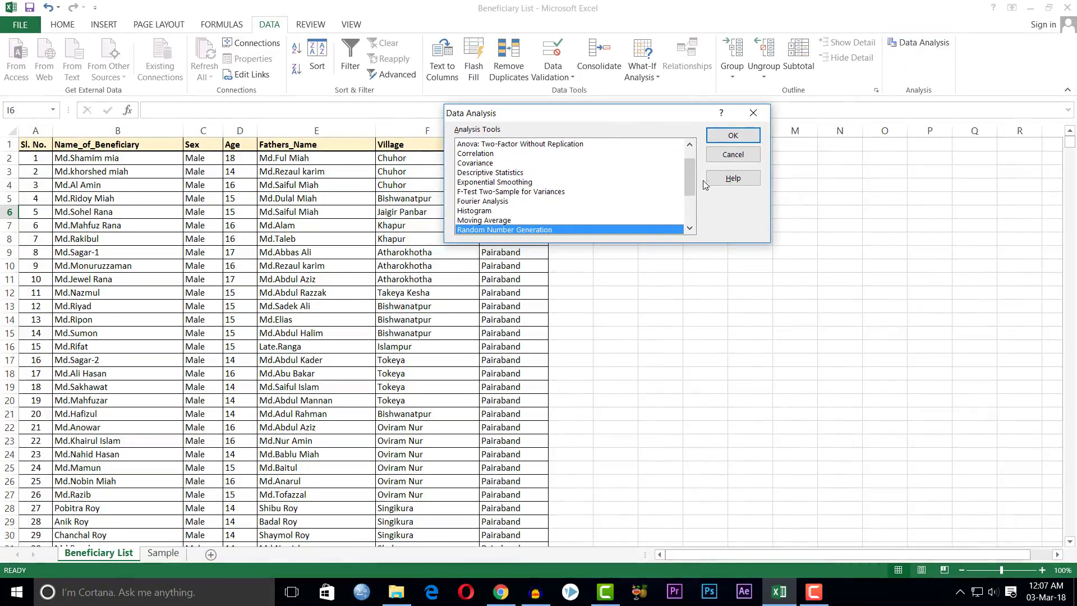
Choose Sampling from the list of analysis tools and open its settings.
click(690, 227)
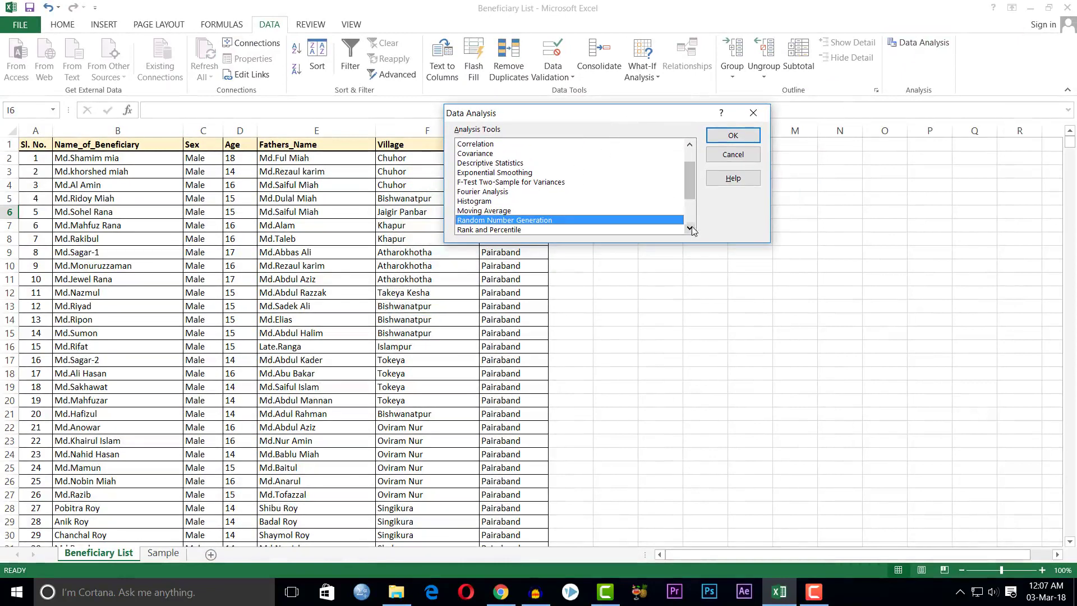
click(690, 228)
click(690, 228)
click(690, 228)
click(690, 228)
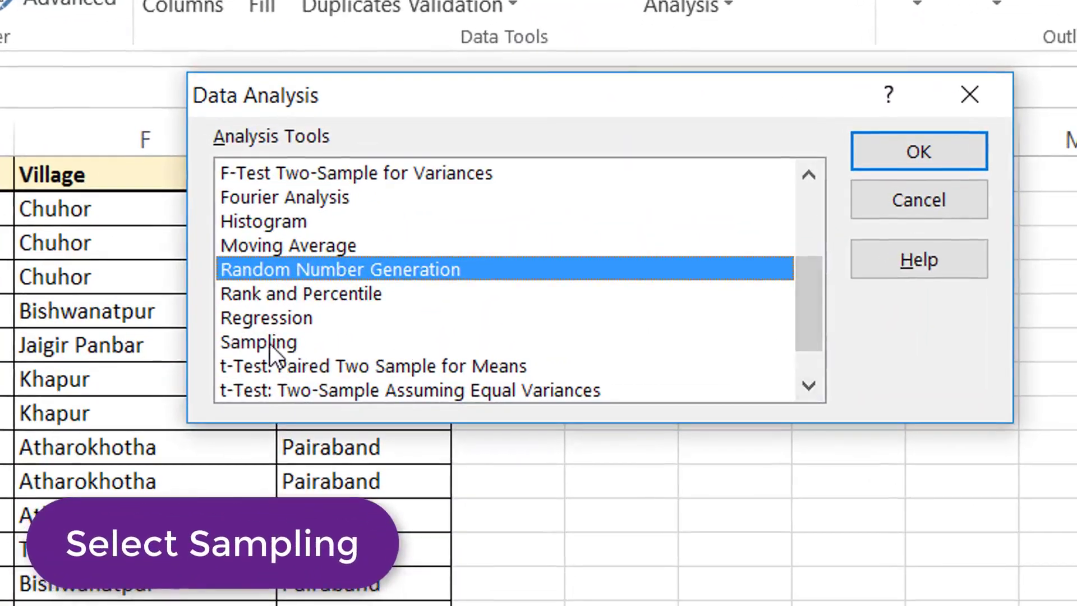
click(477, 210)
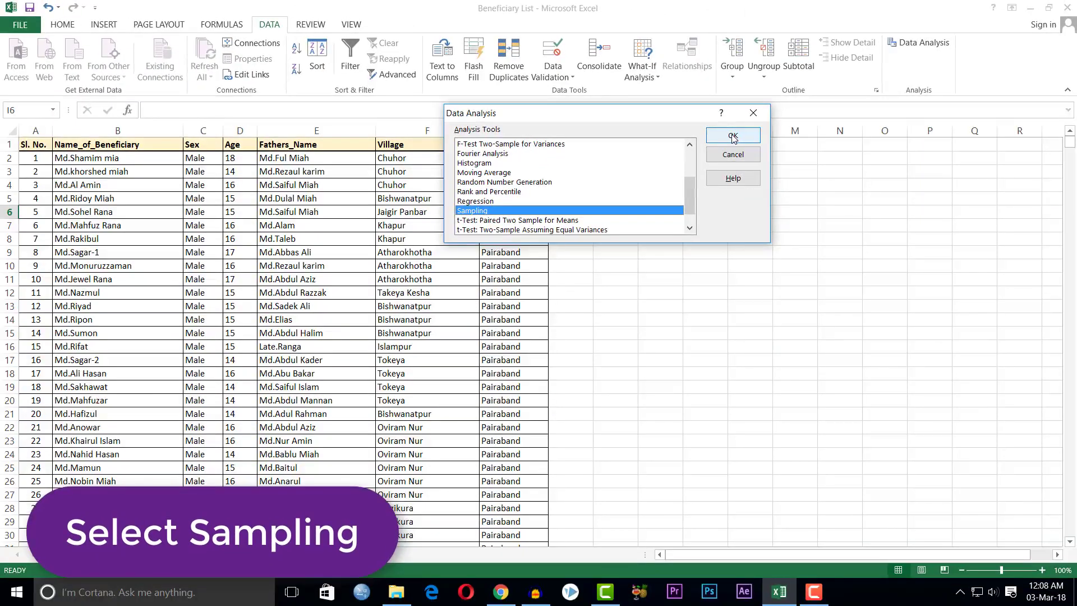
click(948, 147)
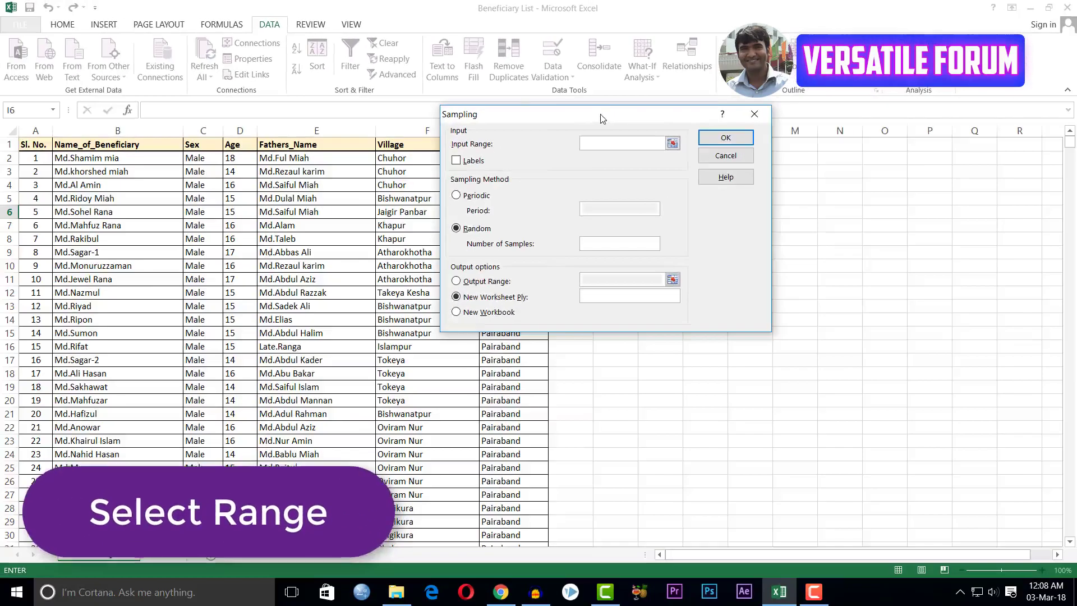
Set the sampling input range to all serial numbers on the Beneficiary List sheet, $A$2:$A$3720.
drag(626, 162, 801, 154)
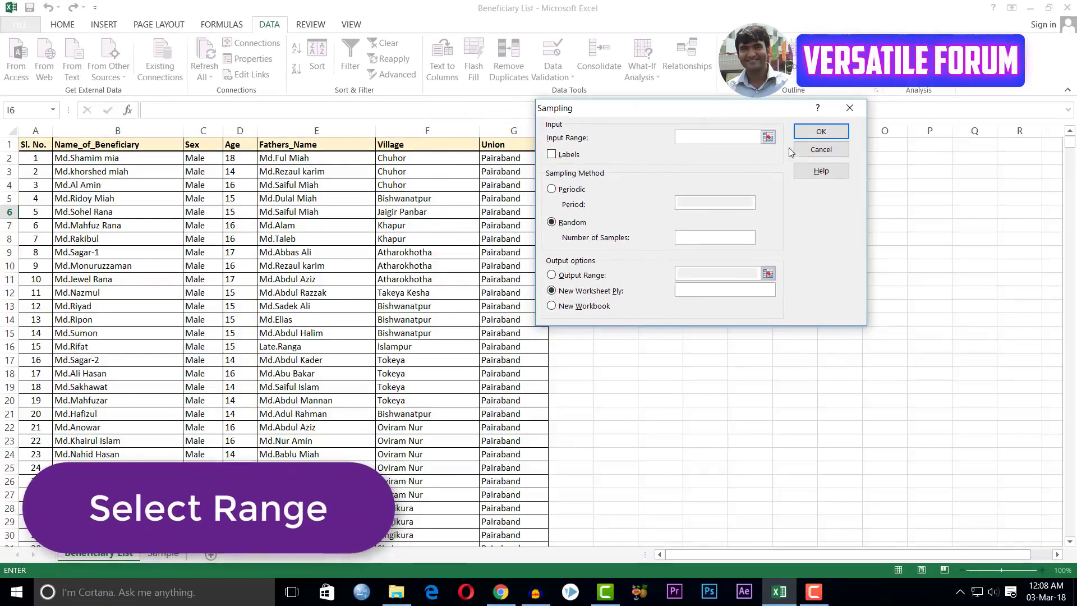
click(768, 137)
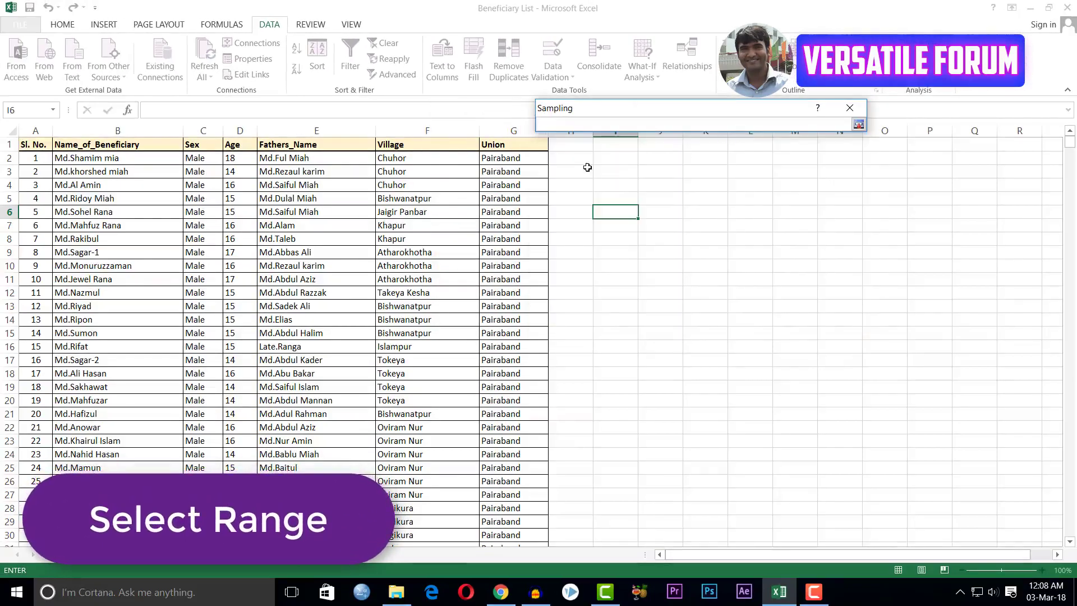
click(38, 159)
key(ctrl+shift+Down)
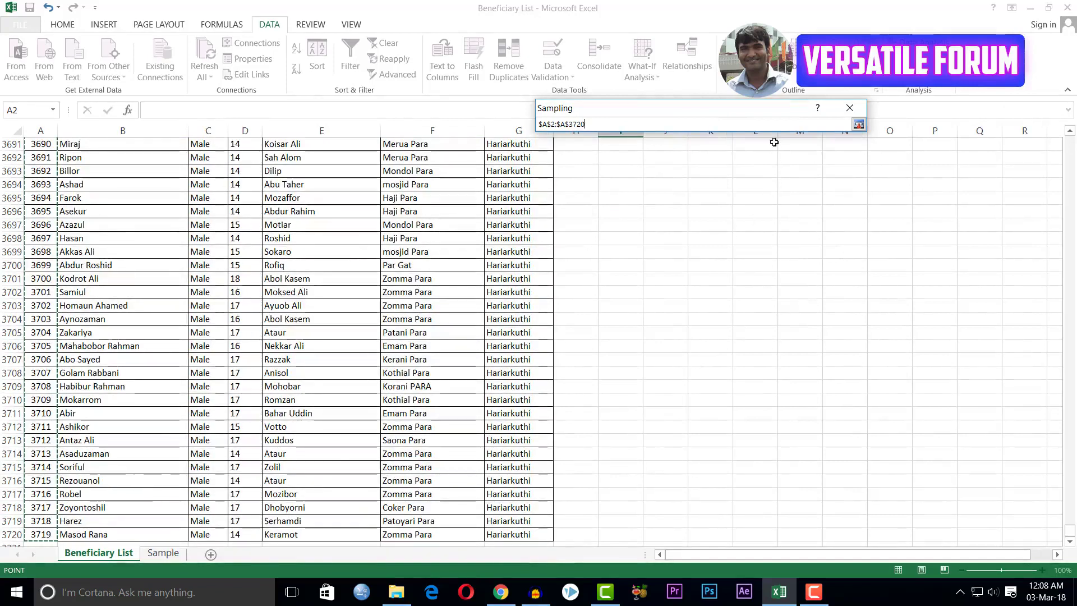
click(859, 125)
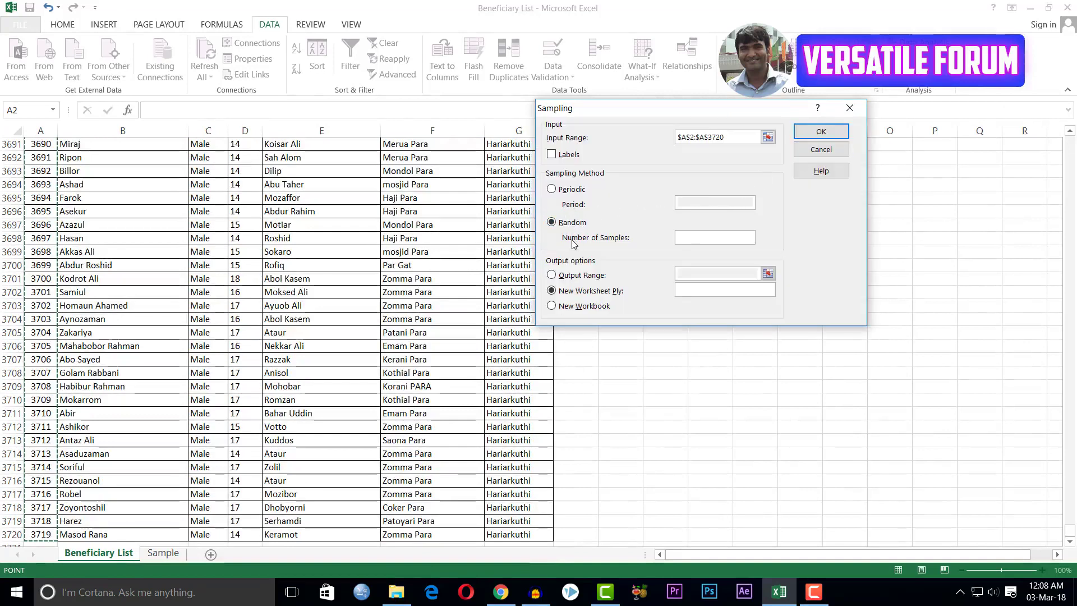
Set the number of samples for random sampling to 349.
click(691, 241)
drag(721, 107, 437, 118)
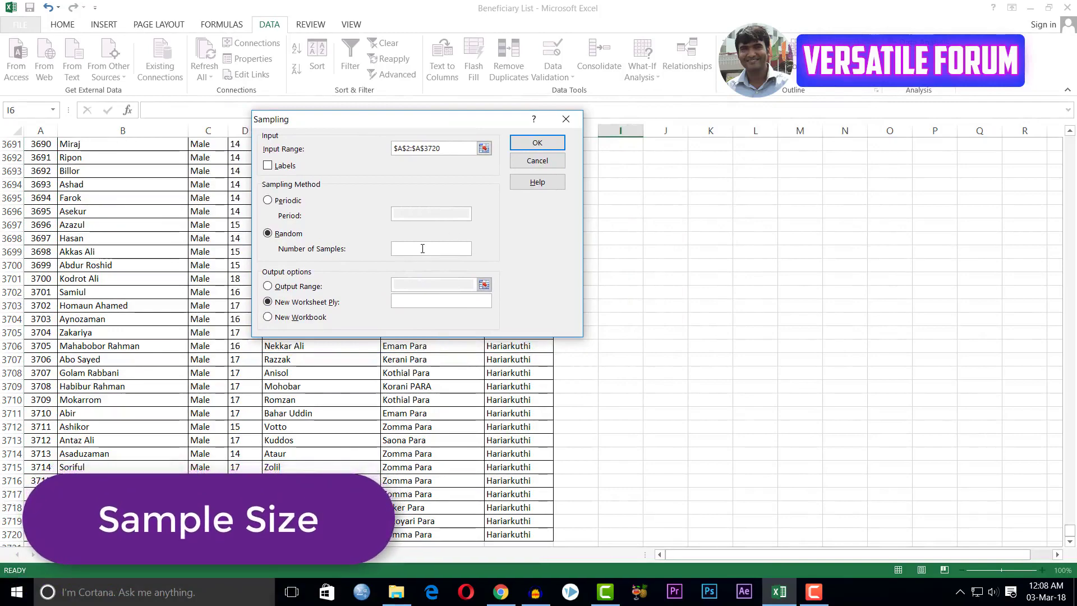
text(349)
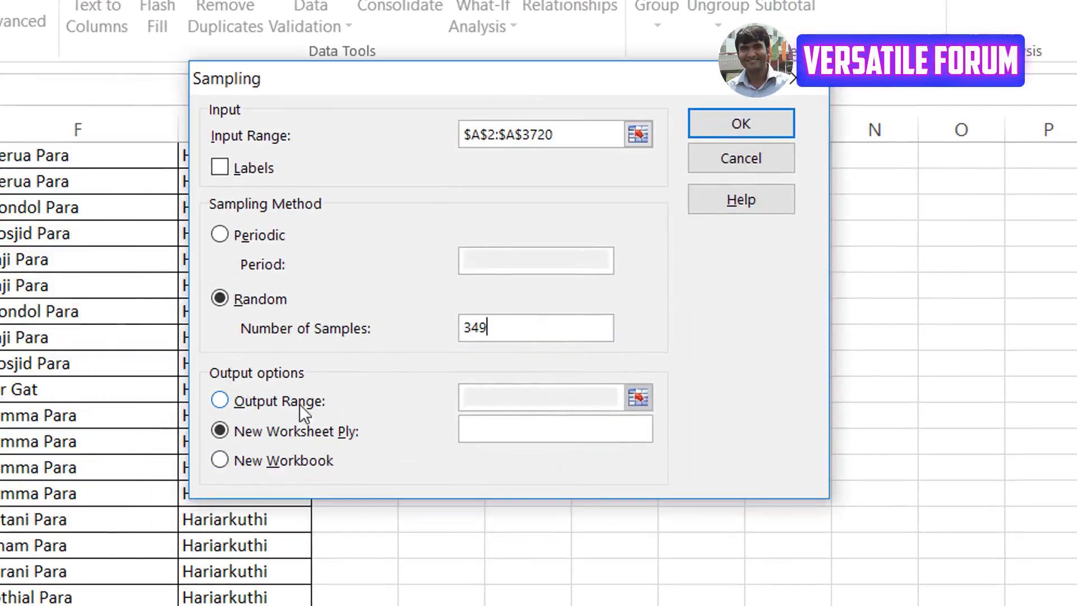
Direct the sampling output to cell A2 of the Our Sample sheet and generate the sample.
click(264, 405)
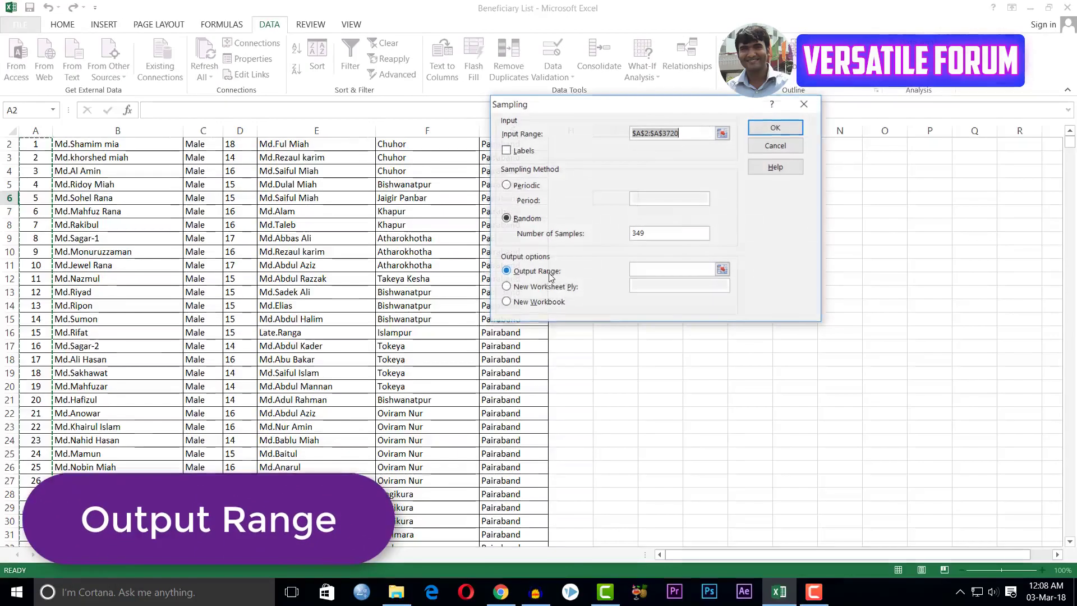
click(662, 343)
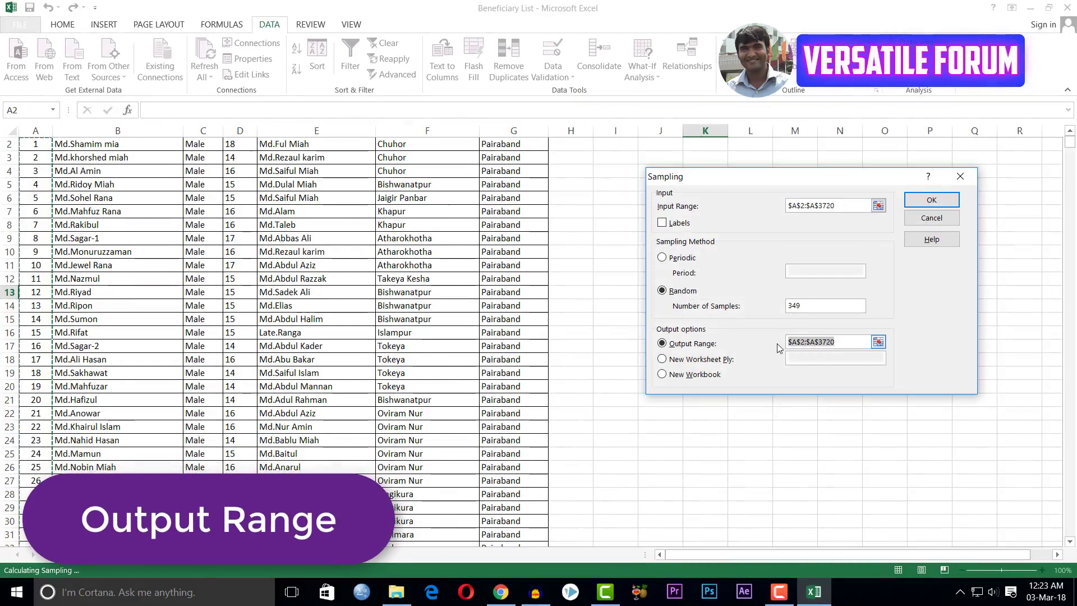
key(BackSpace)
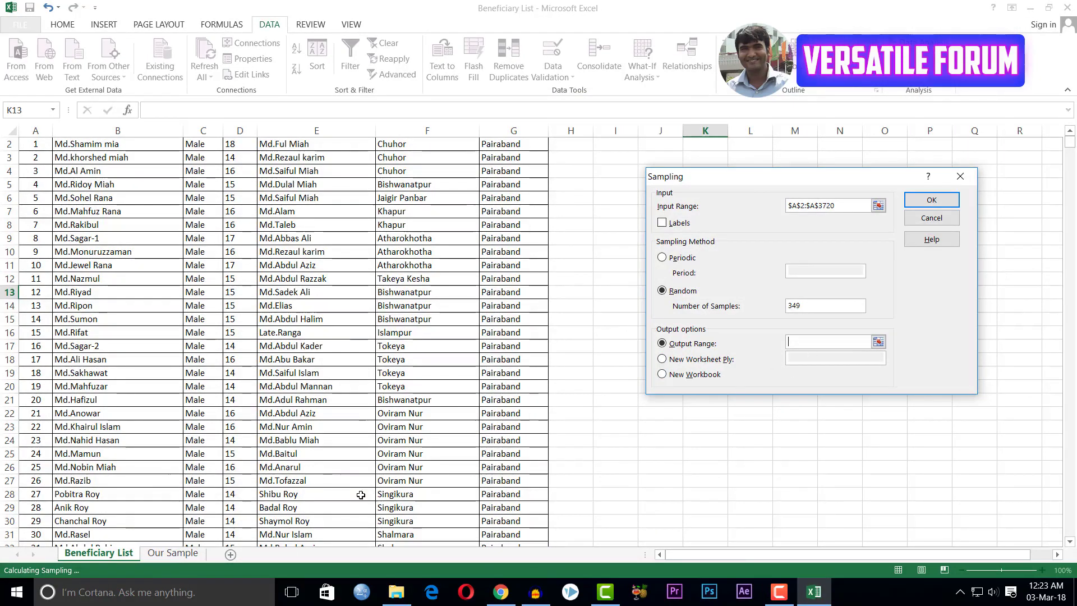
click(187, 554)
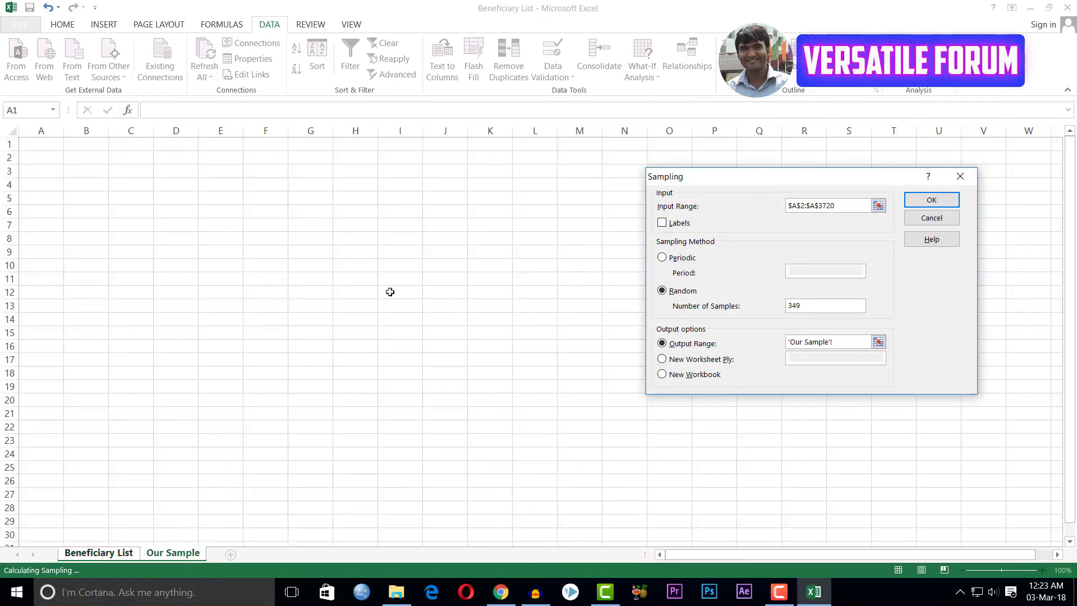
click(39, 158)
click(921, 201)
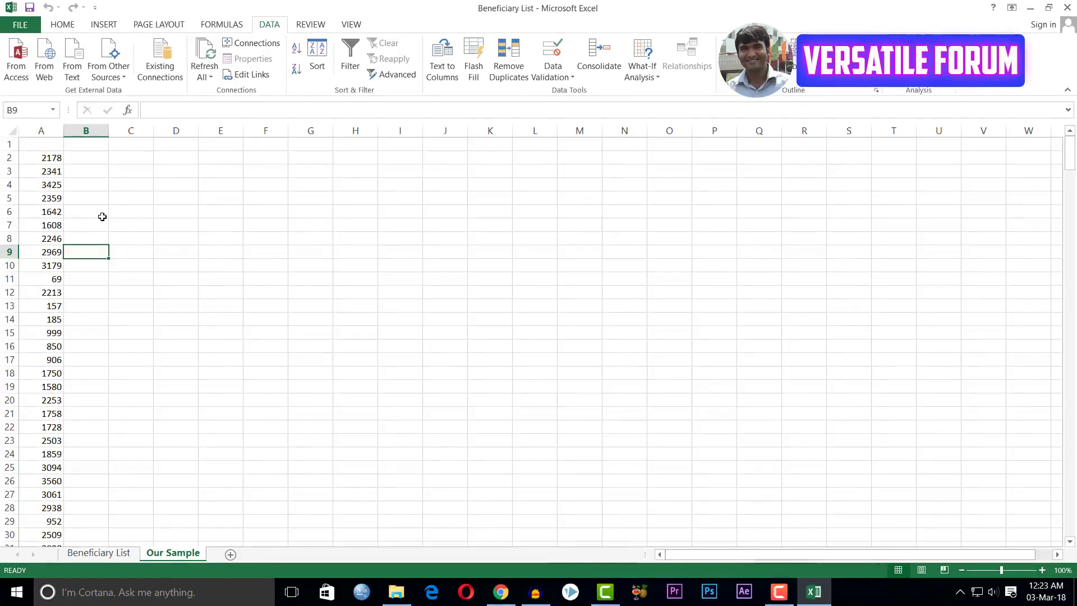
Compare the sampled serial numbers on the Our Sample sheet with the records and columns on the Beneficiary List sheet.
click(102, 217)
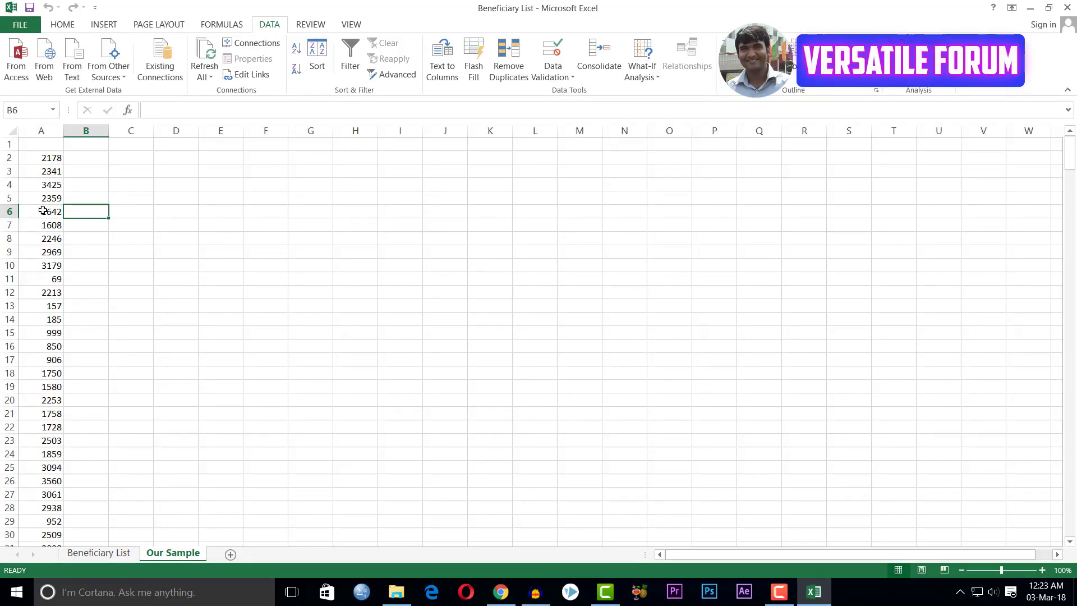
click(99, 553)
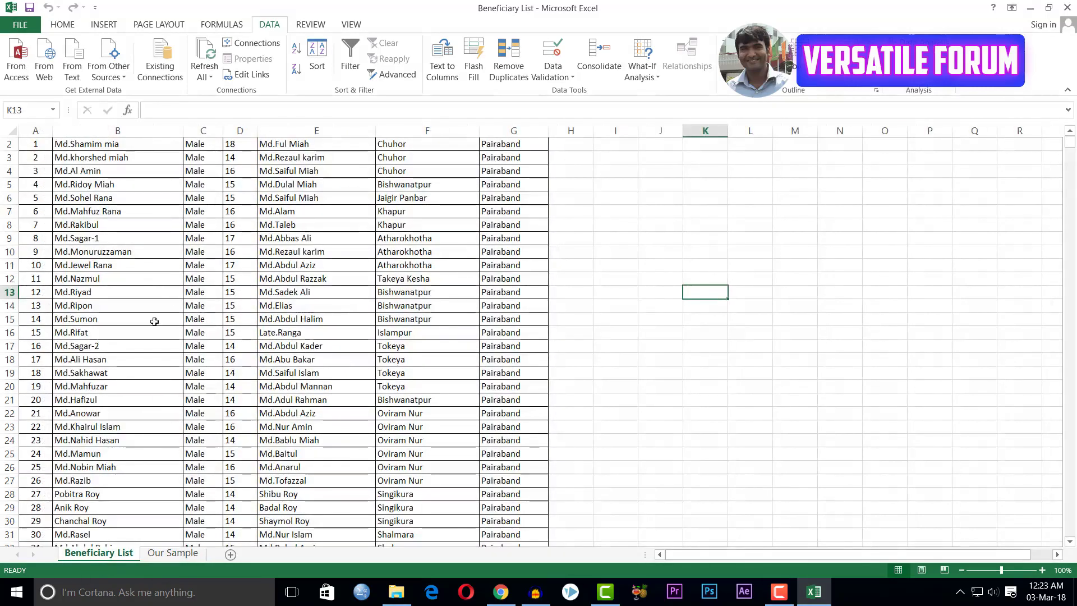
scroll(202, 310, up, 1)
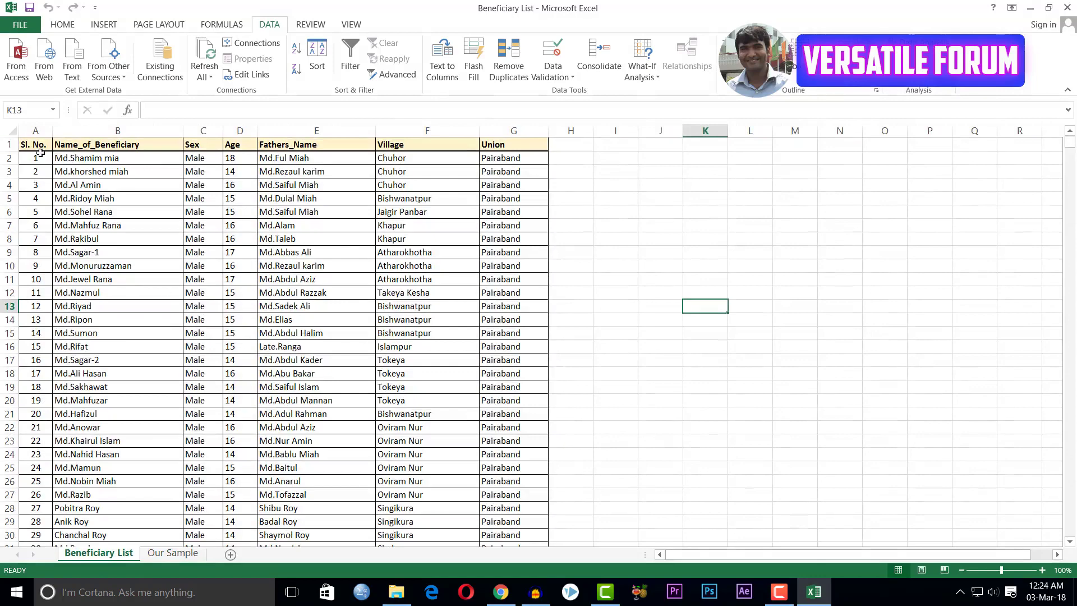
click(173, 554)
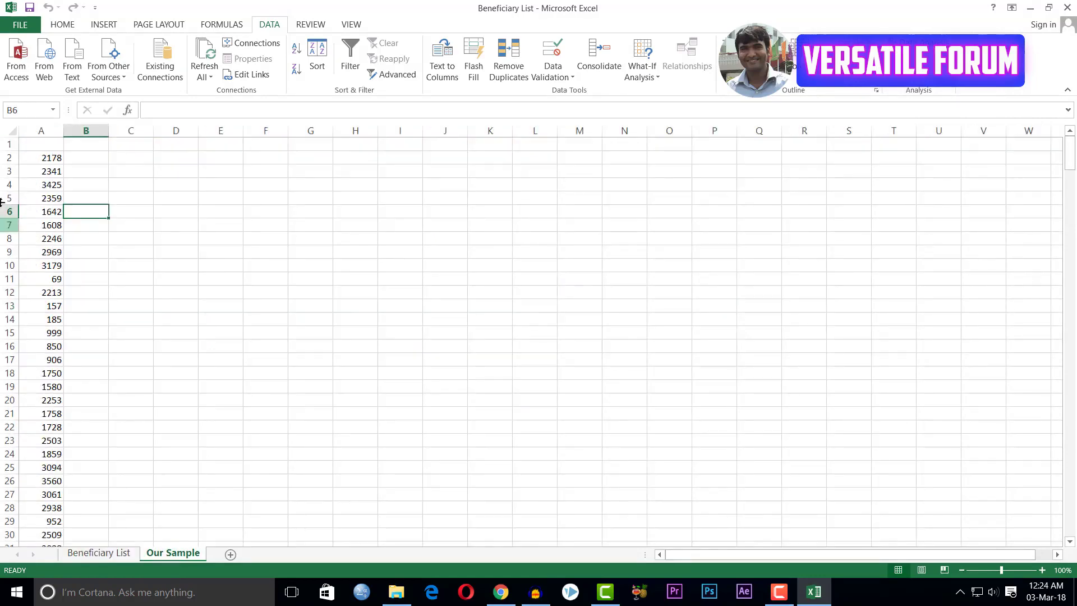
click(115, 553)
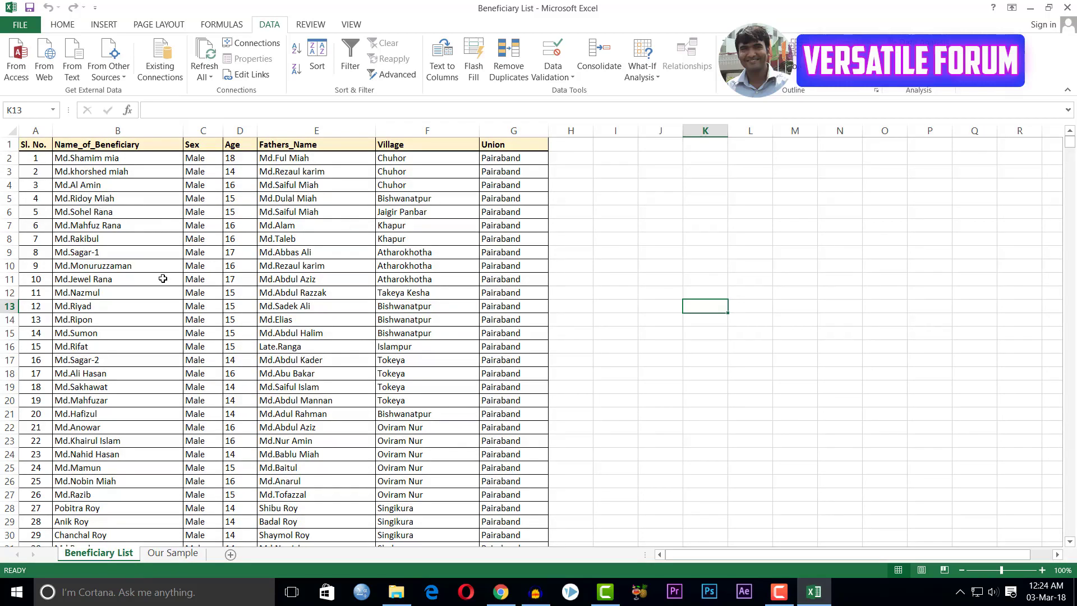
click(168, 554)
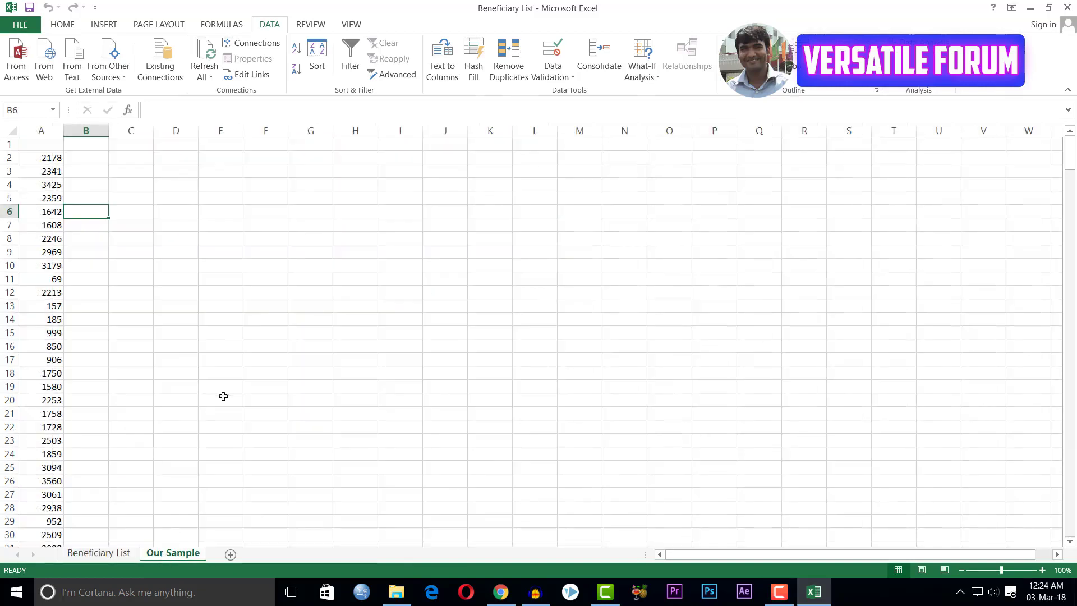
key(ctrl+Page_Up)
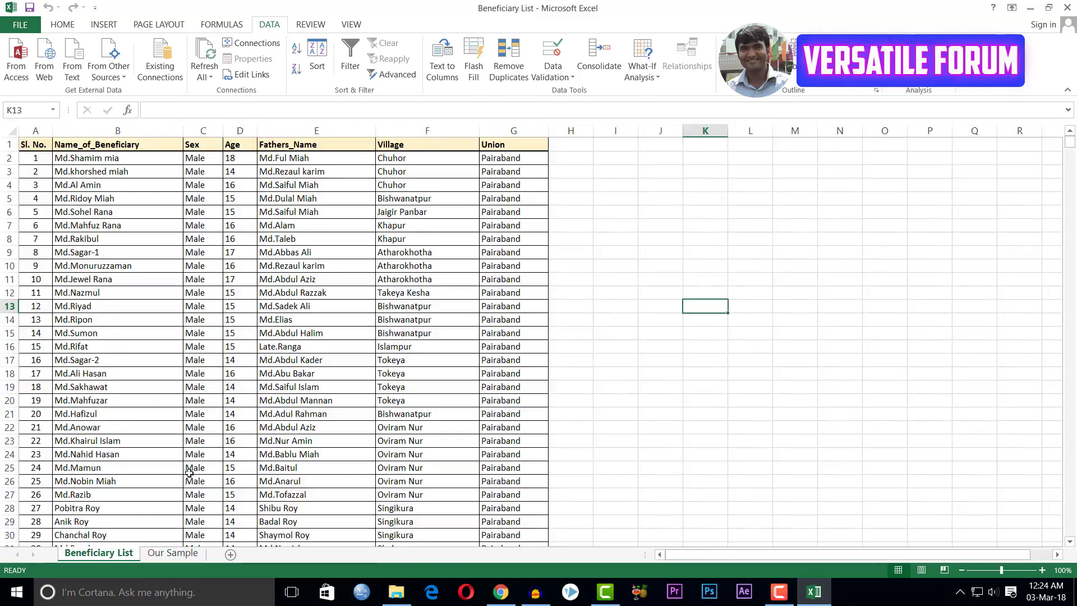
click(173, 554)
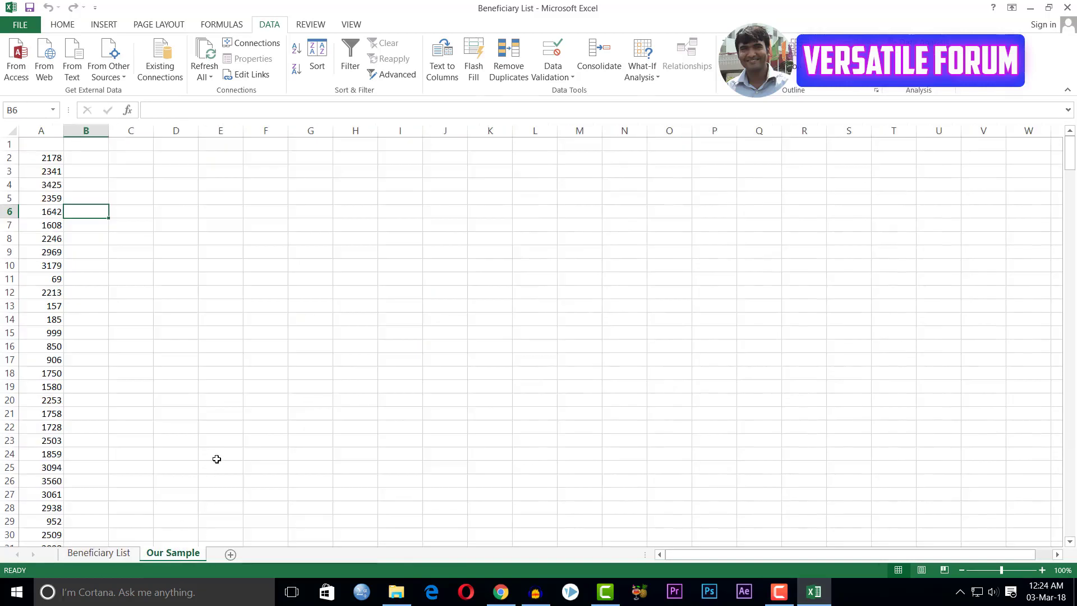
Copy the header row A1:G1 from Beneficiary List to cell A1 of Our Sample, keeping the source column widths.
click(100, 554)
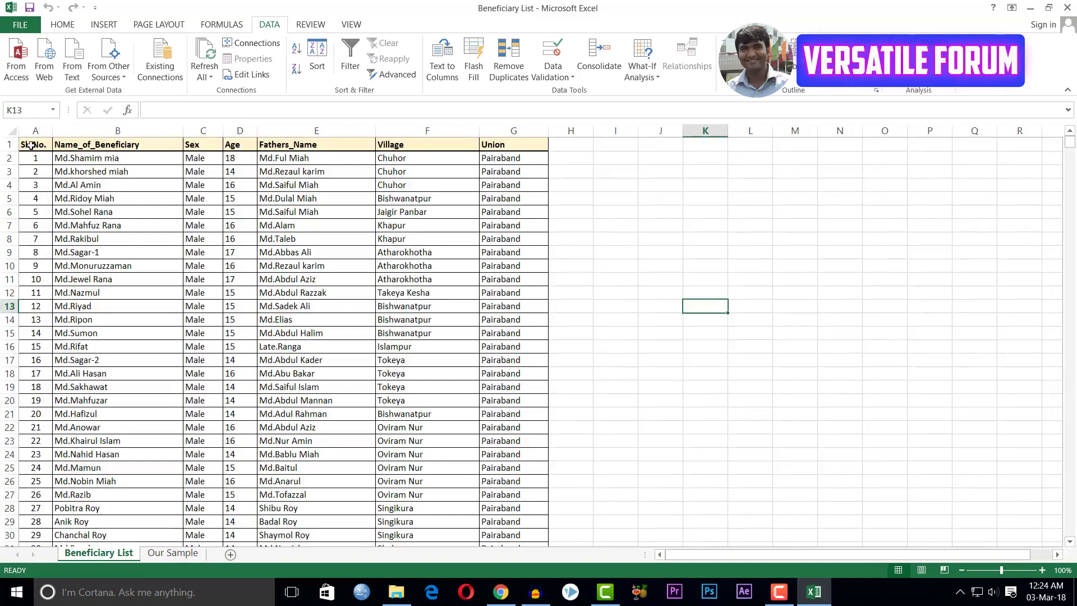
drag(31, 145, 505, 145)
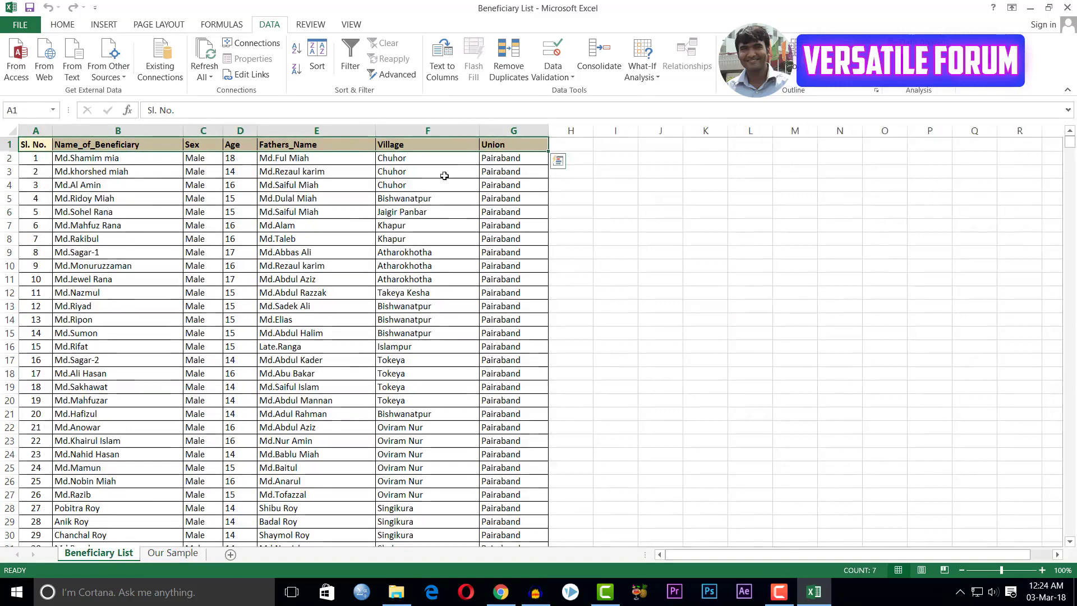
key(ctrl+c)
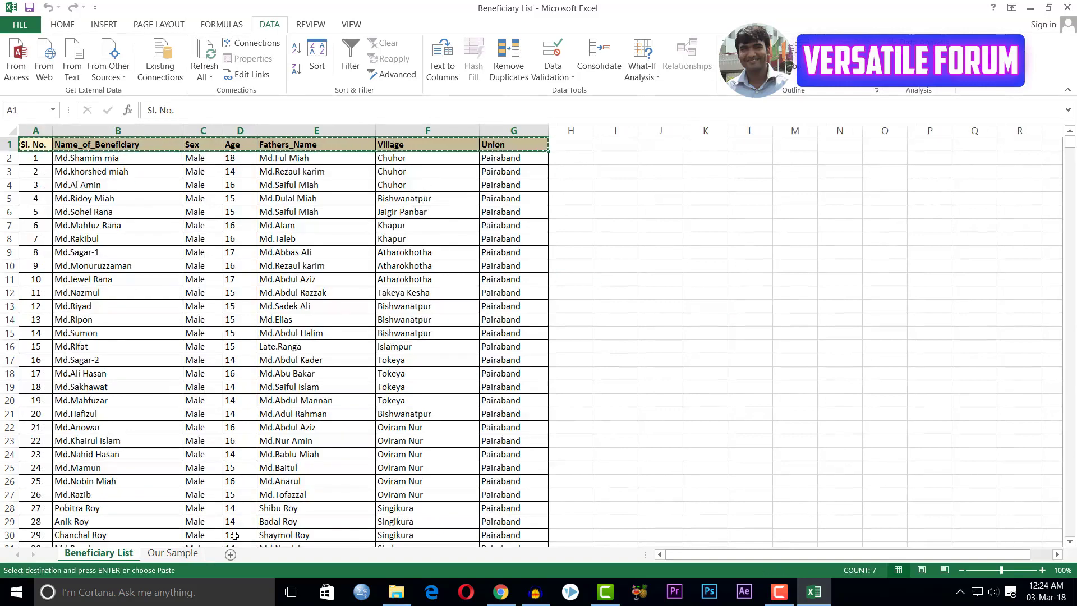
click(174, 554)
click(37, 144)
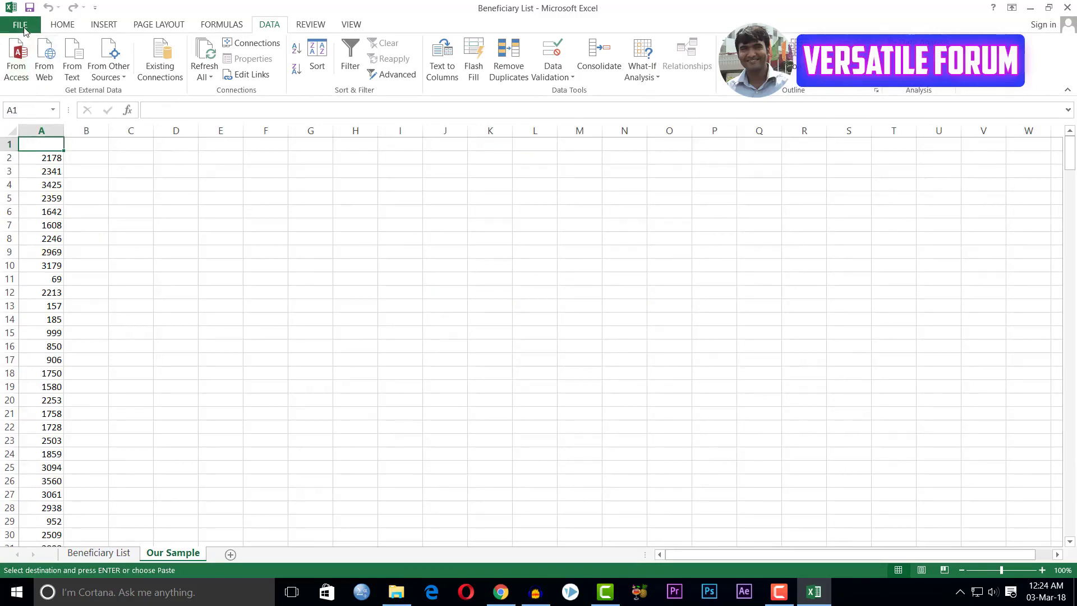
click(20, 25)
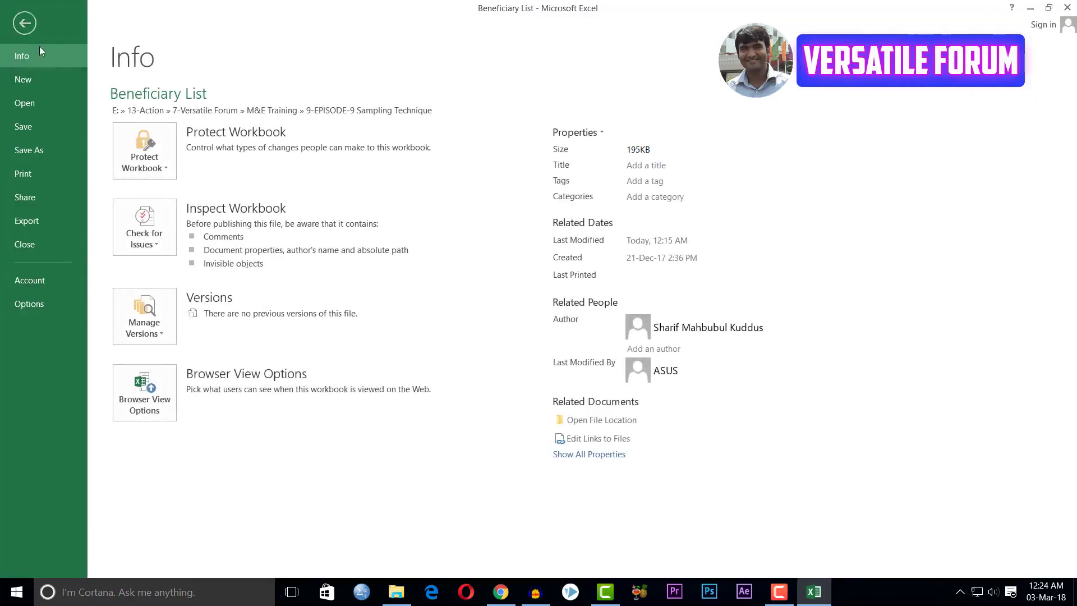
key(Escape)
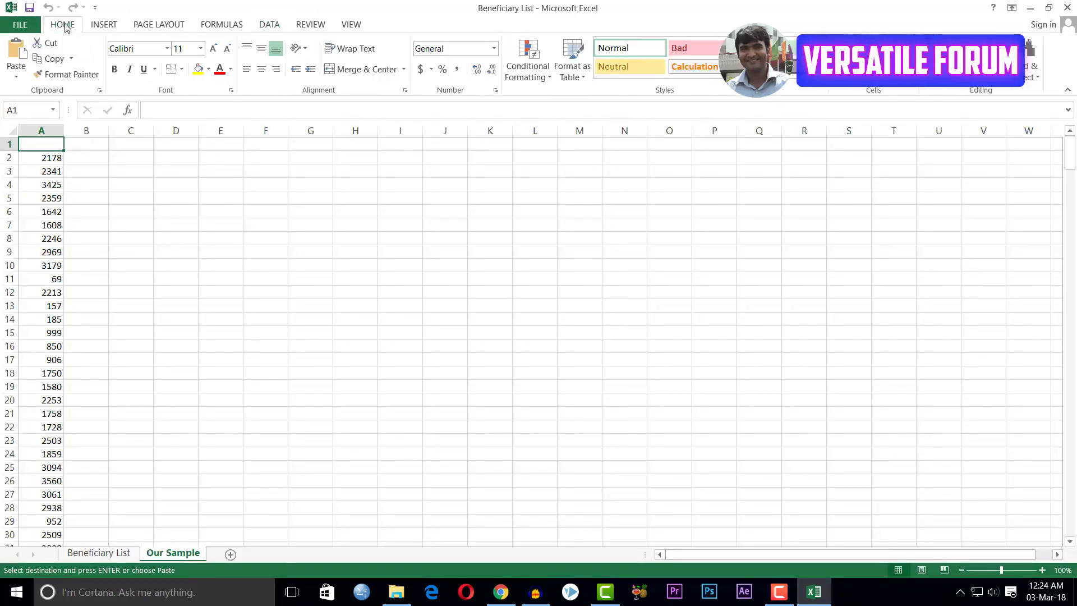
click(16, 76)
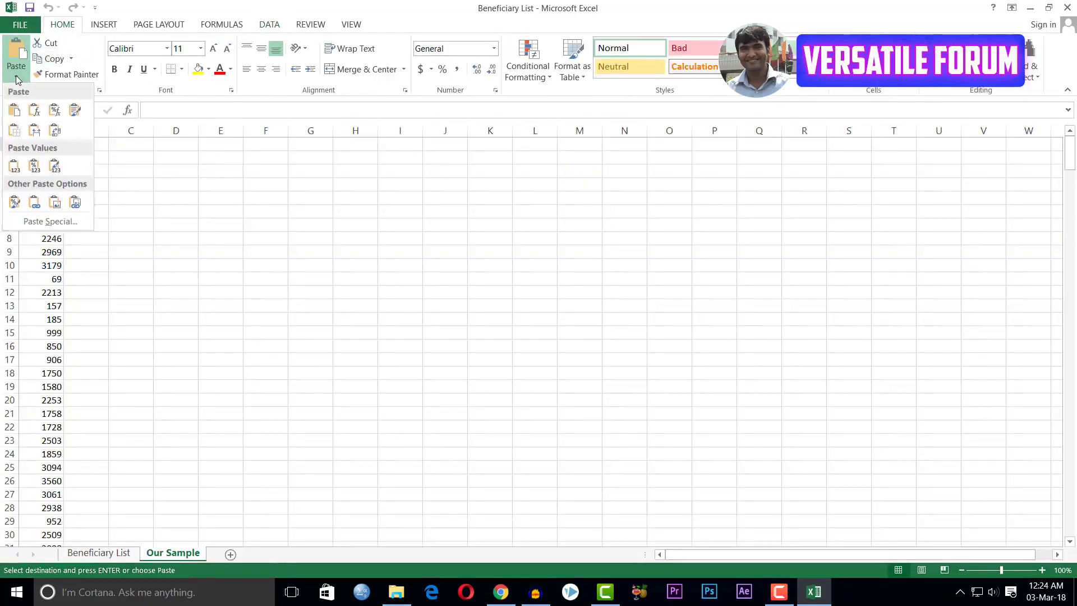
click(39, 133)
click(317, 234)
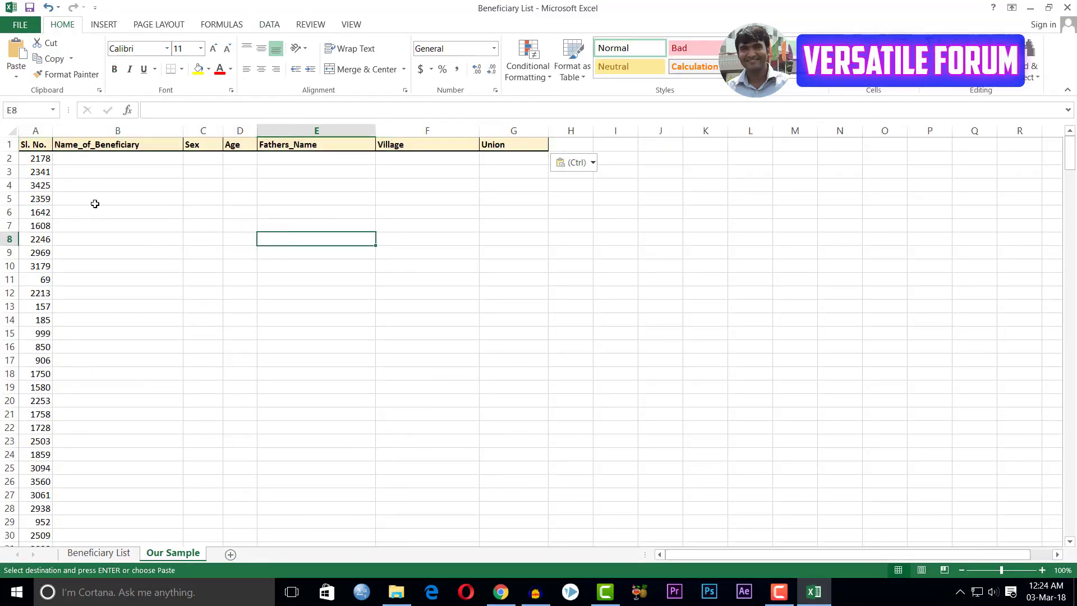
Start a VLOOKUP formula in B2 of Our Sample with A2 as the lookup value.
click(105, 163)
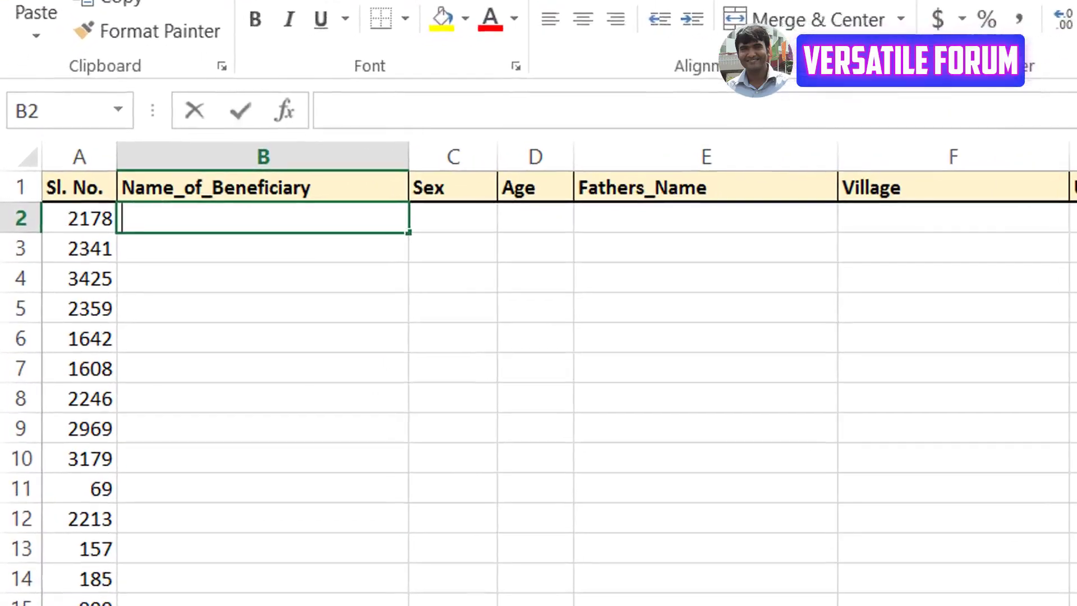
text(=)
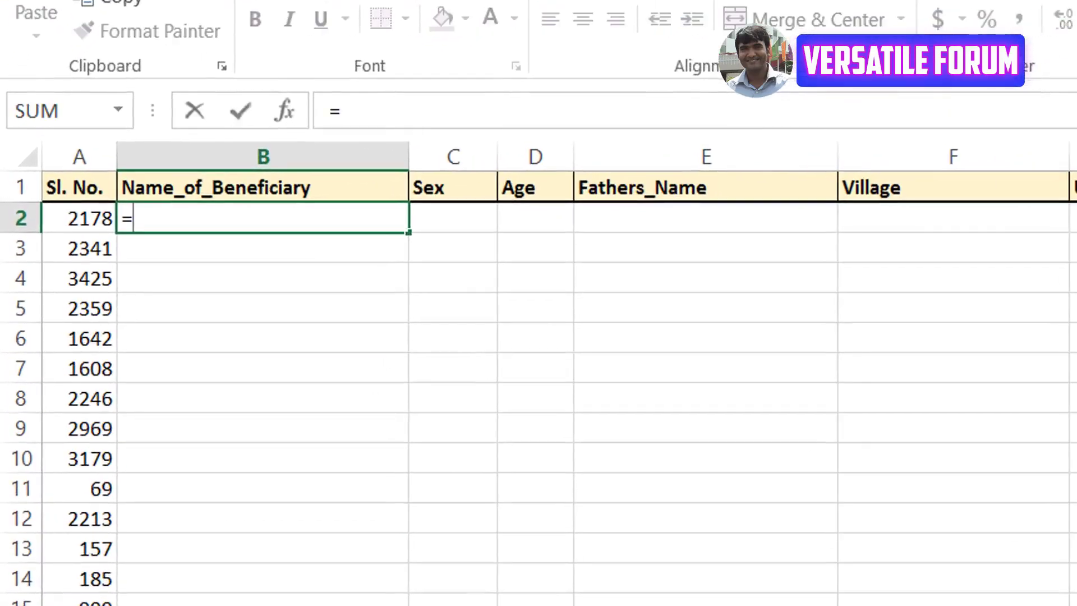
text(vl)
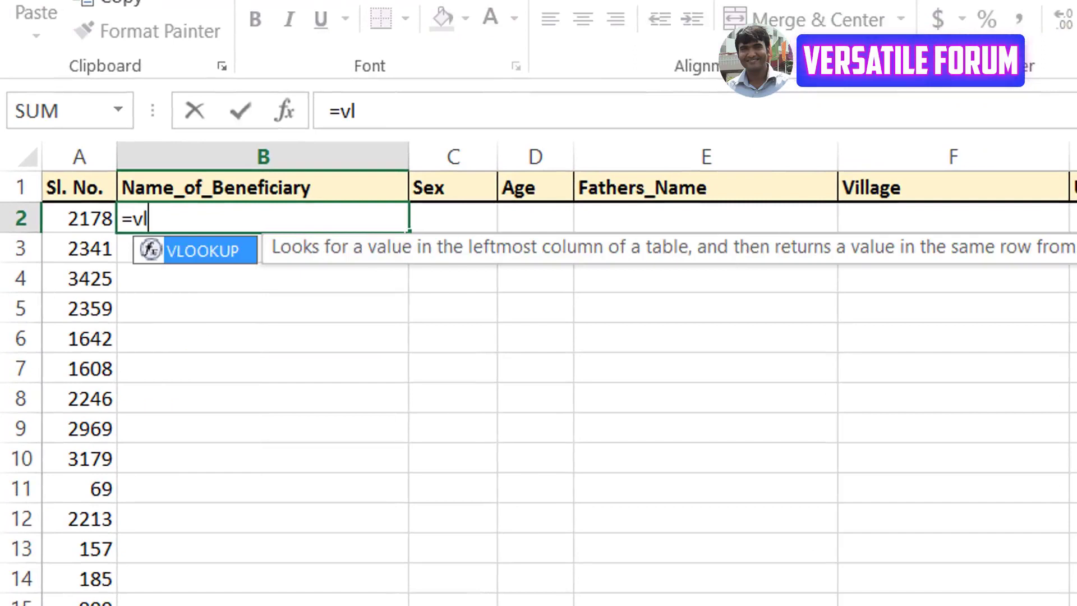
key(Tab)
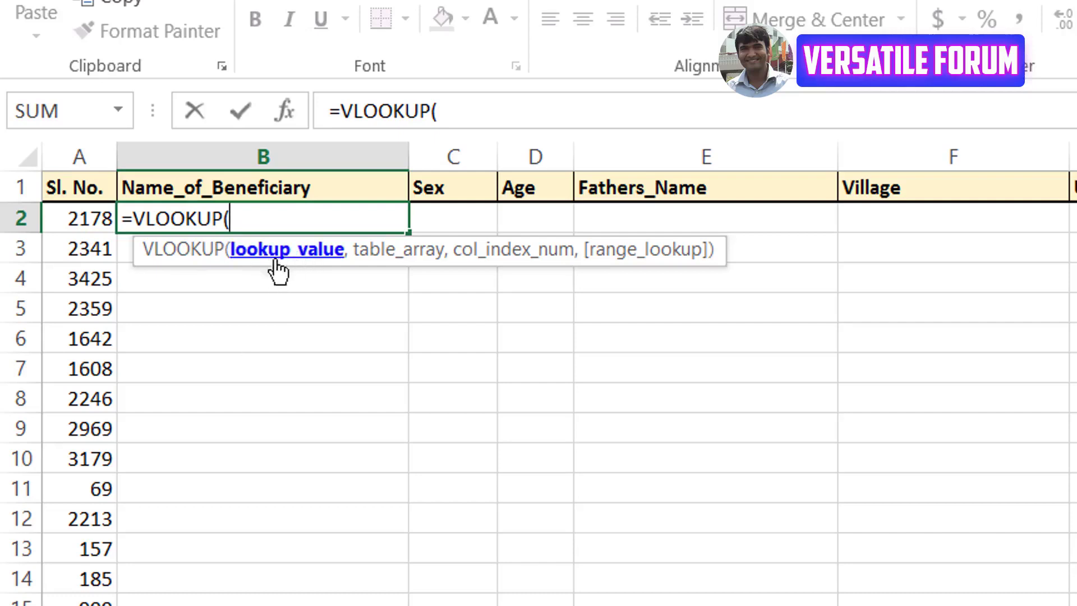
click(84, 215)
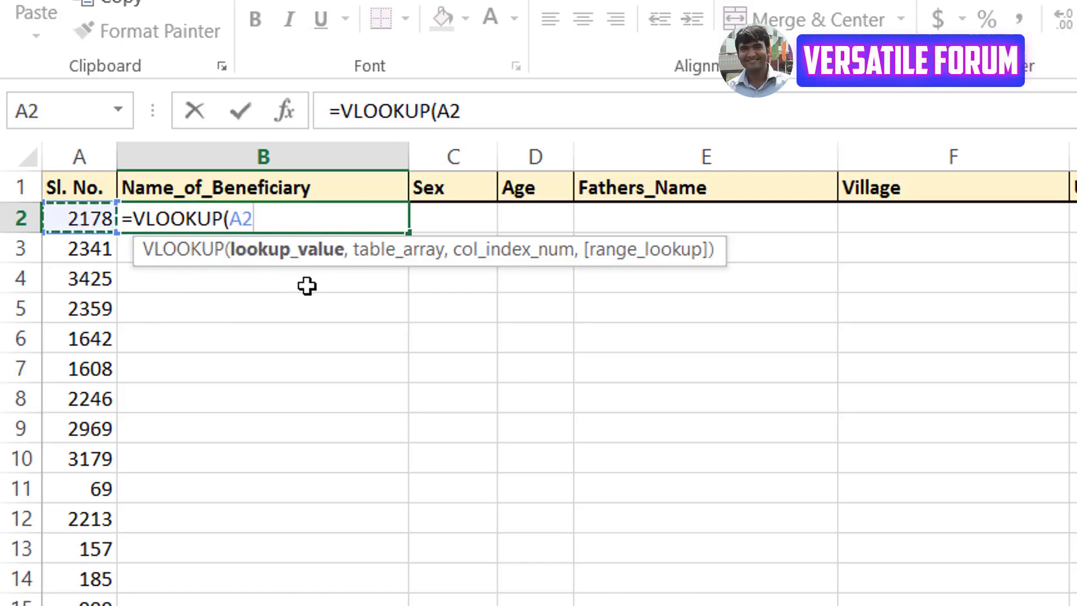
text(,)
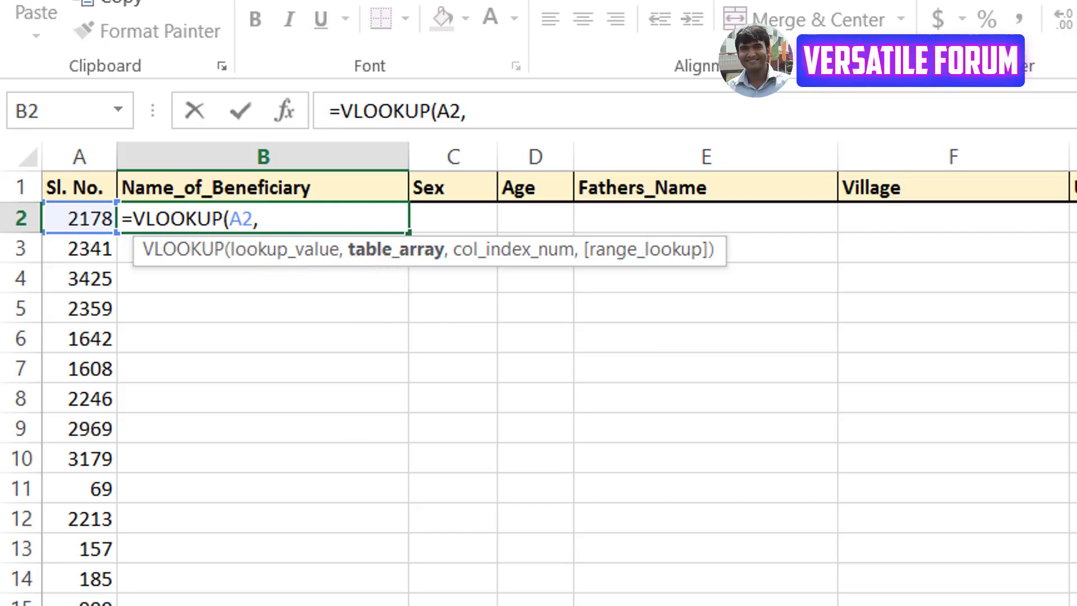
Set the B2 formula's table array to A1:G3720 on the Beneficiary List sheet.
key(ctrl+Page_Down)
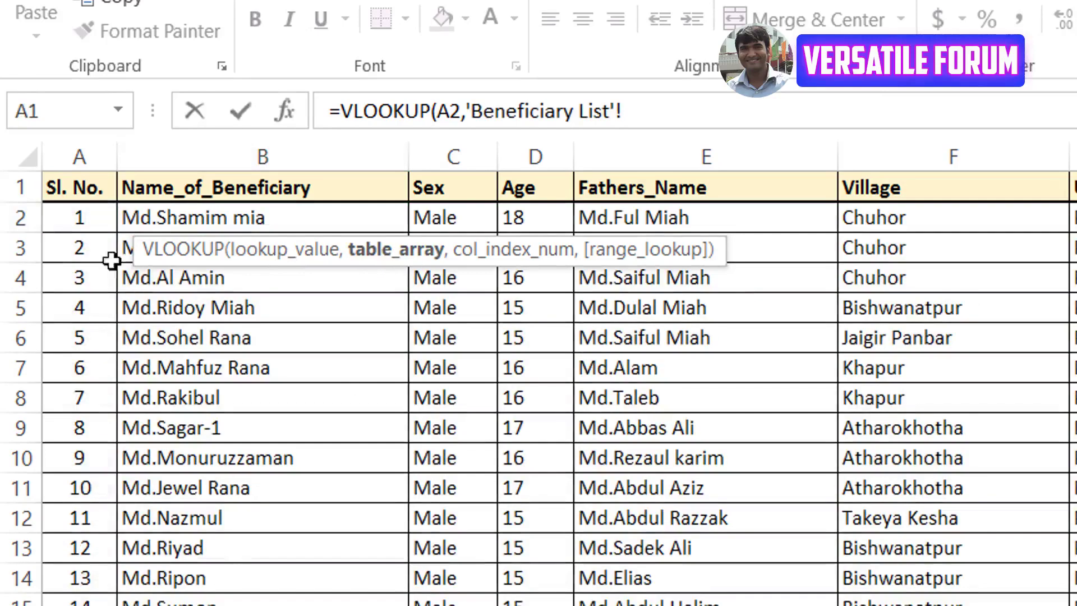
drag(85, 191, 1073, 185)
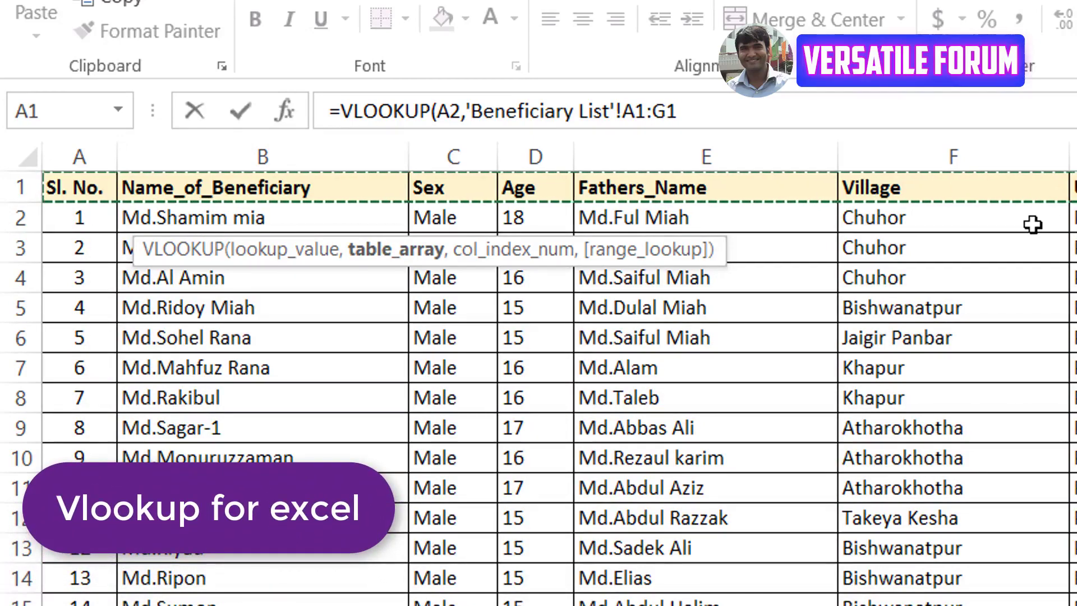
key(ctrl+shift+Down)
key(Return)
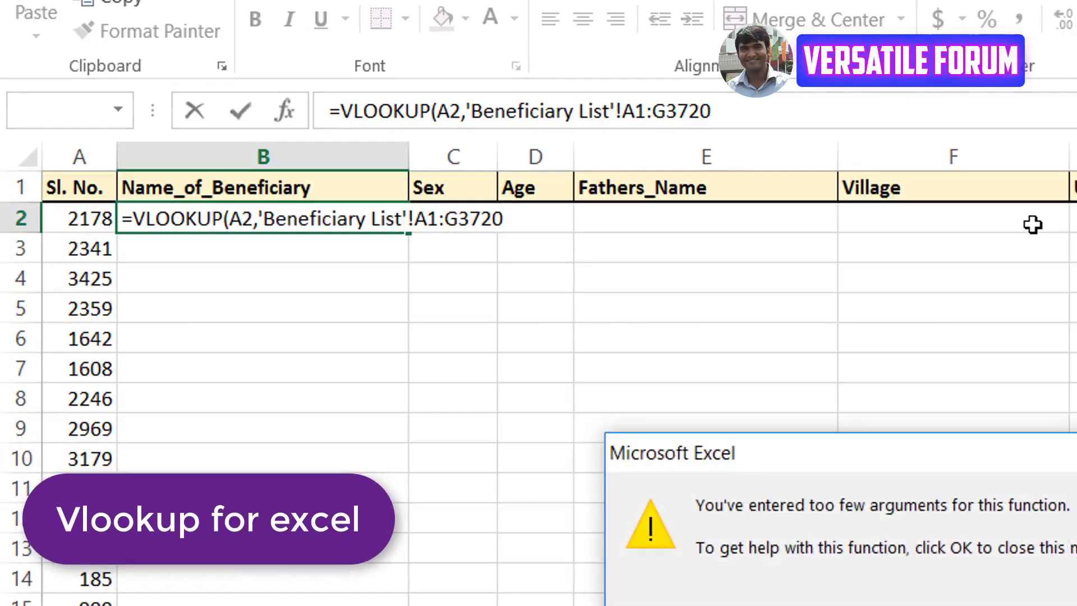
click(924, 580)
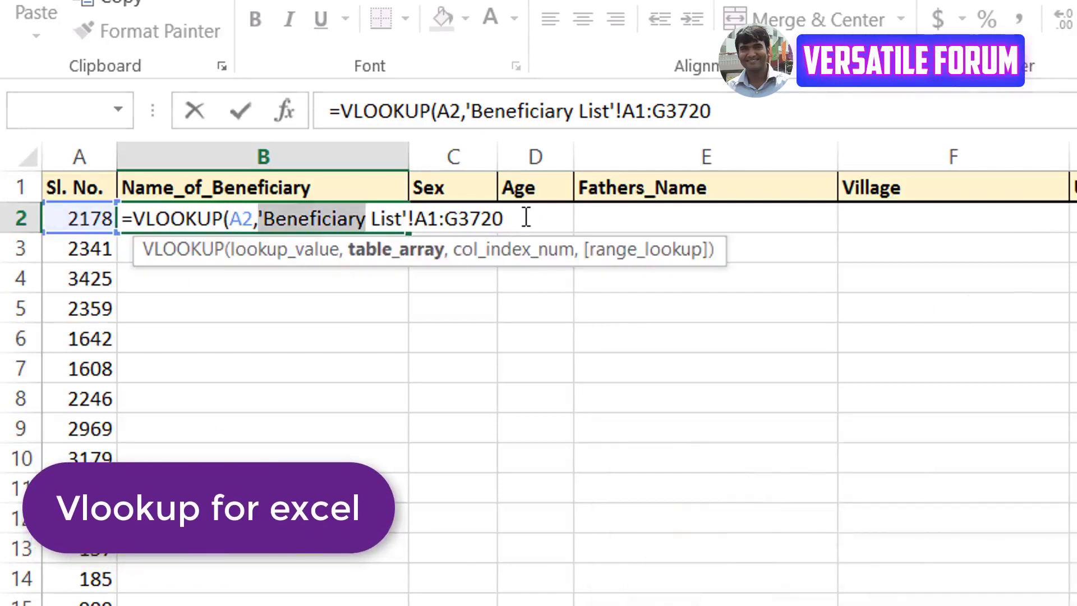
Complete the VLOOKUP in B2 with column index 2 and FALSE for an exact match.
text(,)
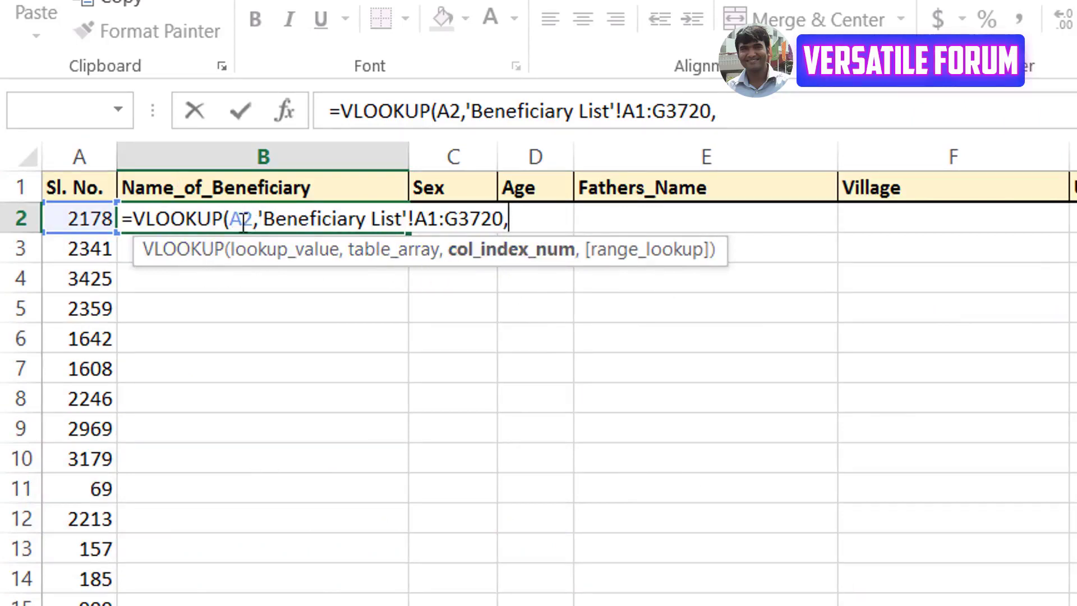
text(2)
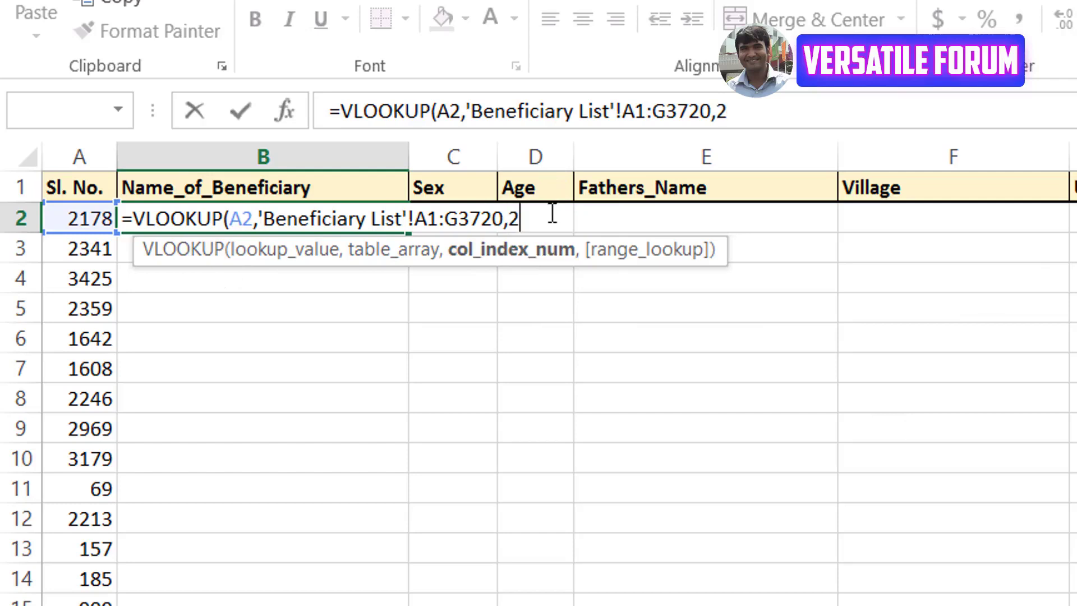
text(,)
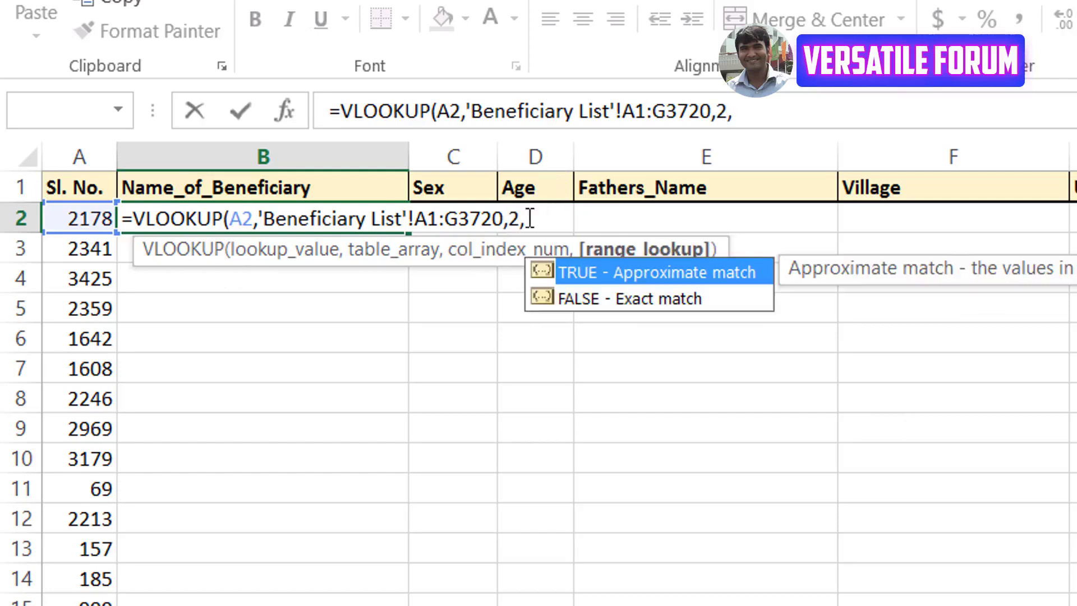
double_click(594, 298)
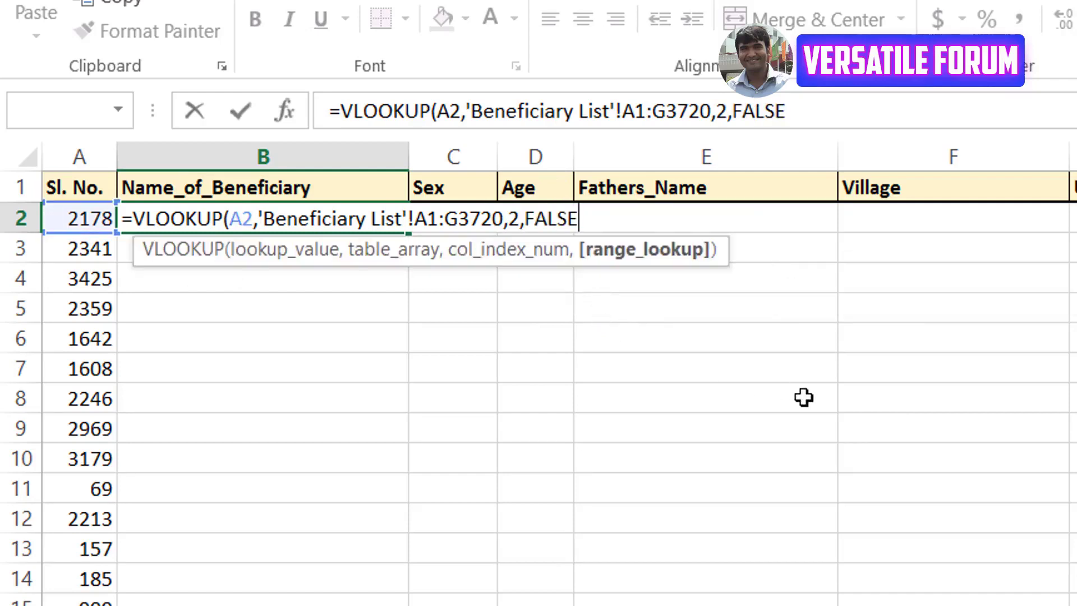
text())
key(Return)
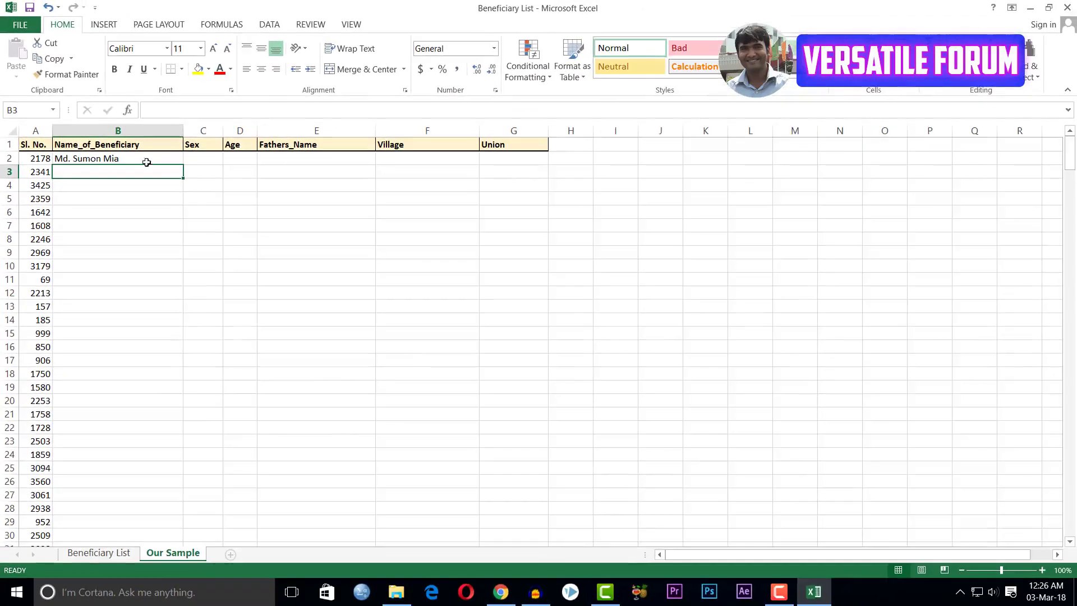
Start a VLOOKUP formula in cell C2 under the Sex header.
click(188, 159)
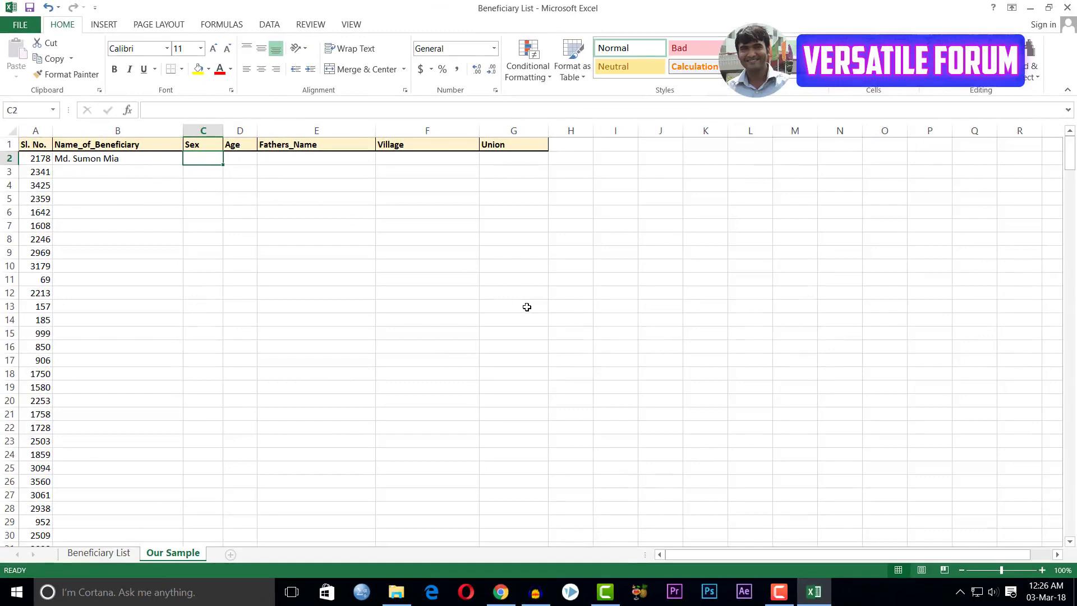
text(=vl)
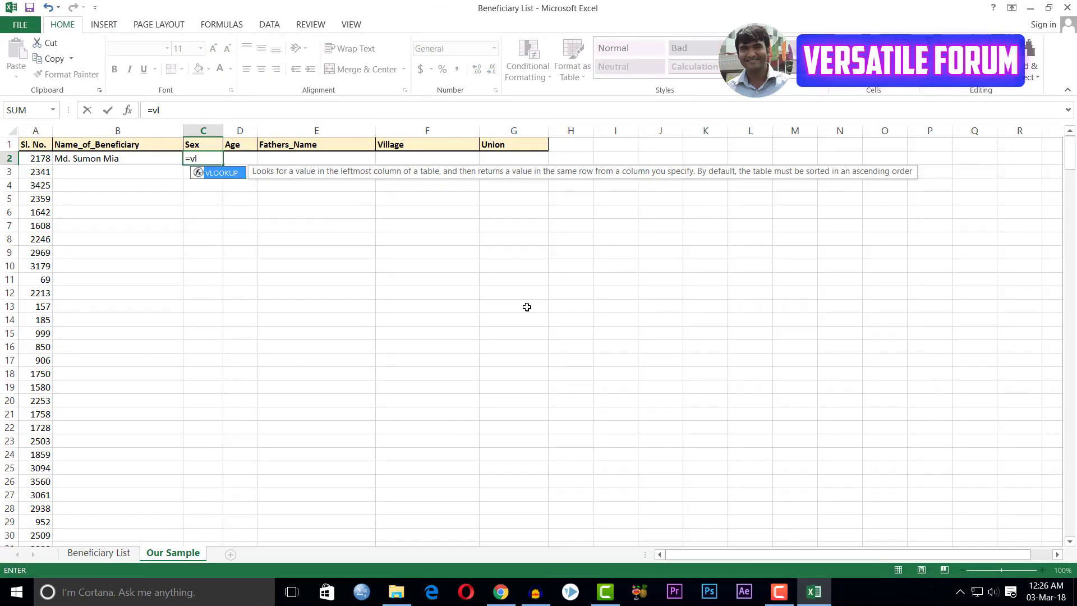
key(Tab)
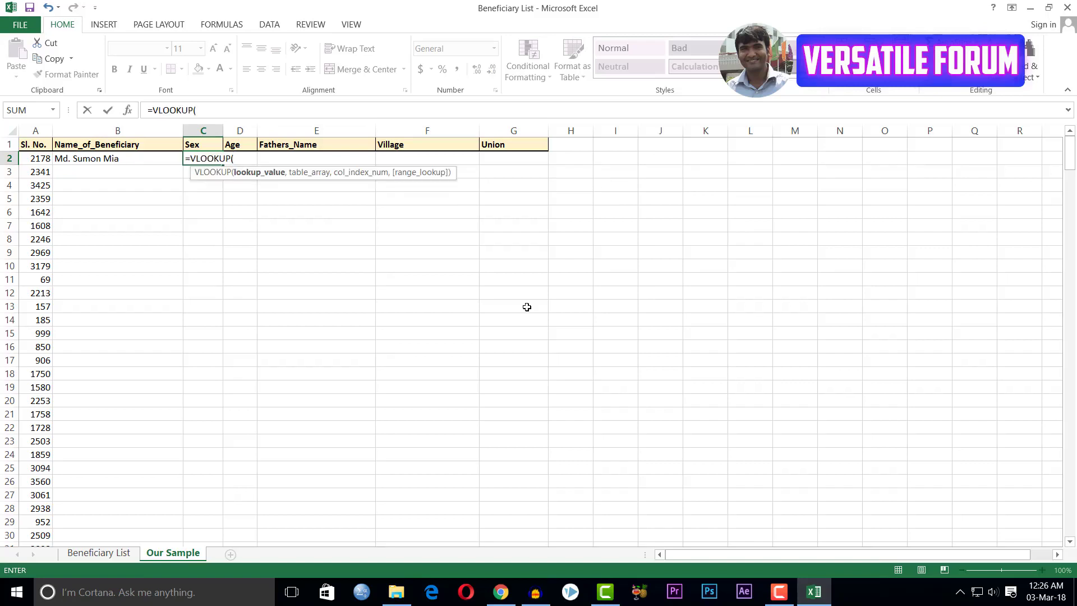
click(38, 158)
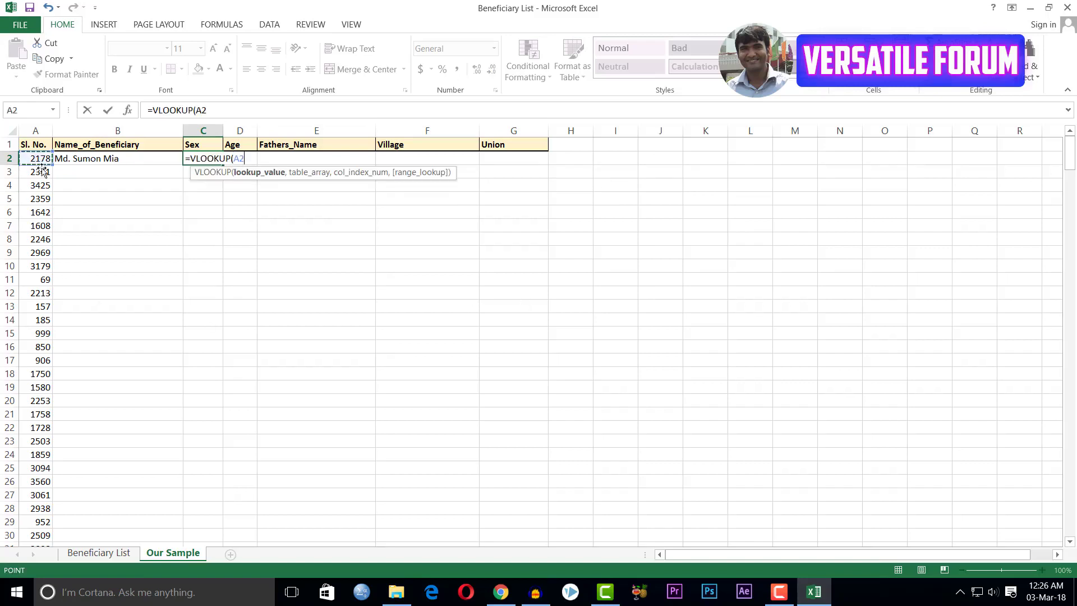
key(F8)
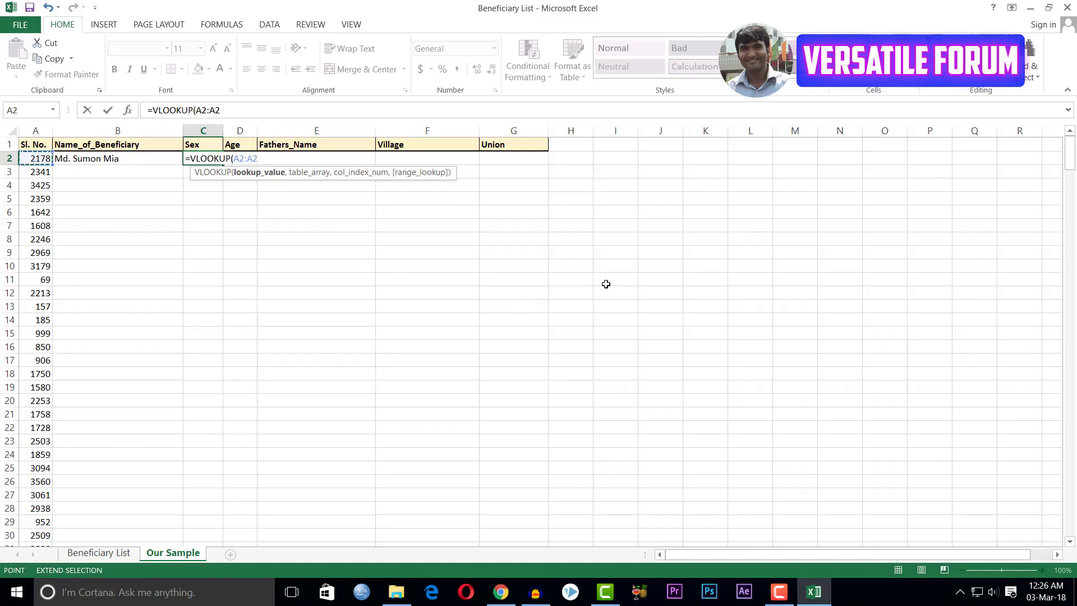
key(F8)
key(BackSpace)
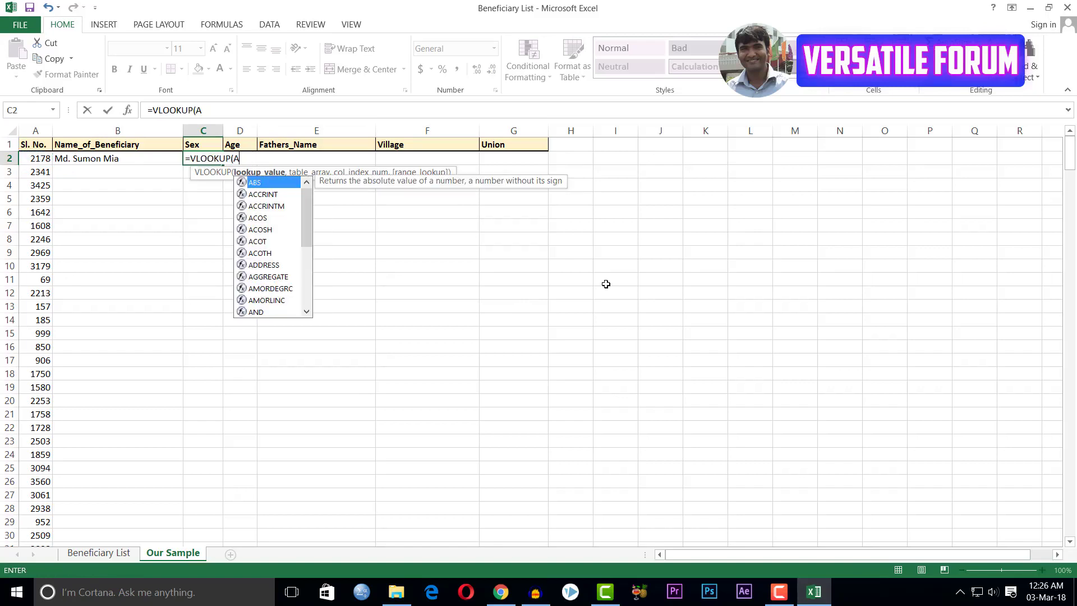
key(BackSpace)
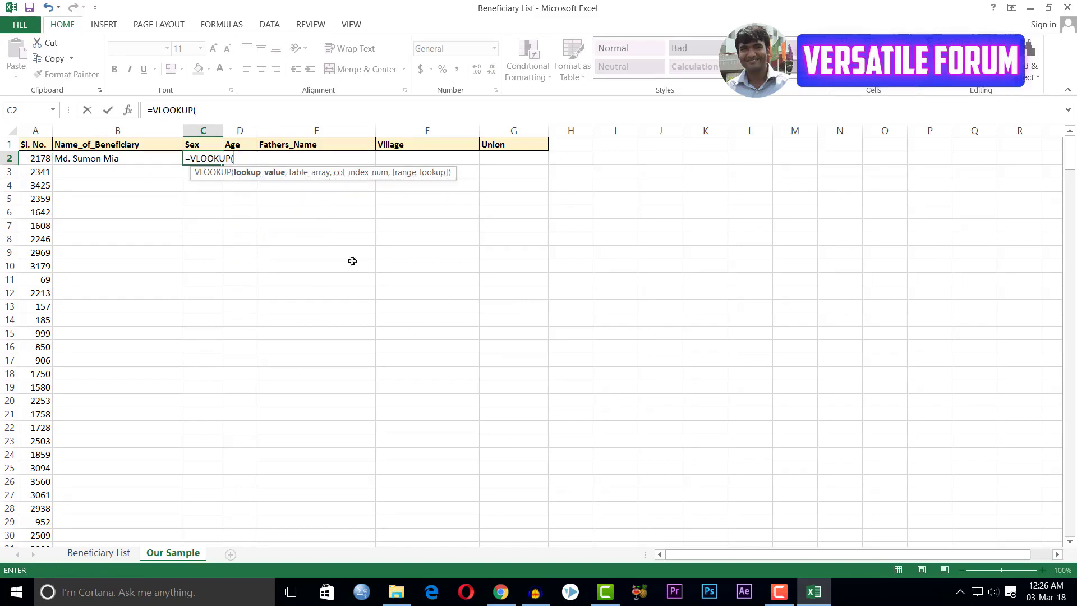
Give the C2 formula A2 as the lookup value and A1:G3720 on Beneficiary List as the table array.
click(38, 160)
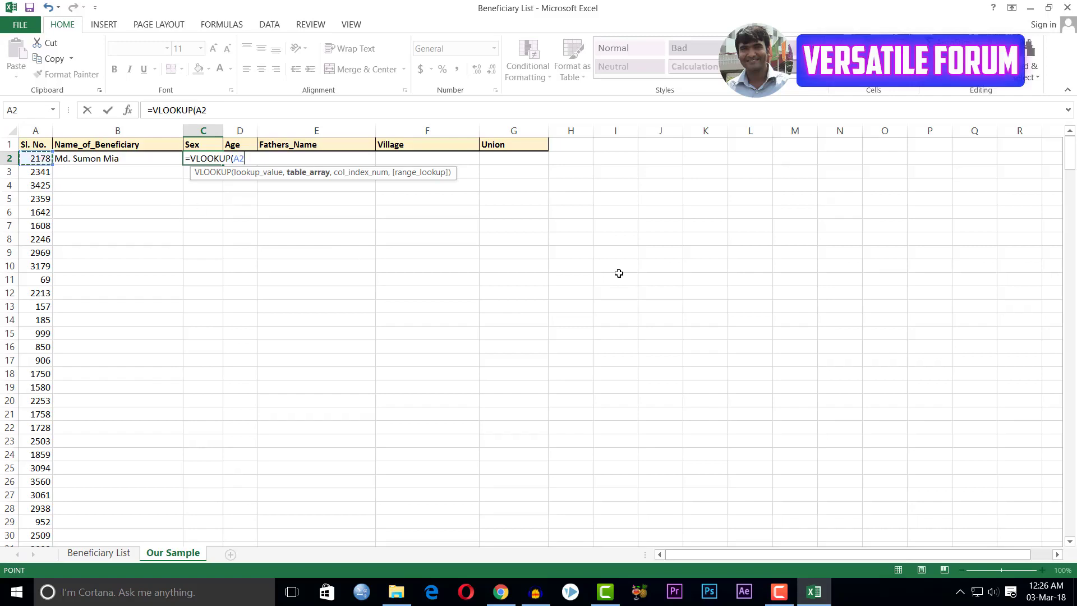
text(,)
click(91, 553)
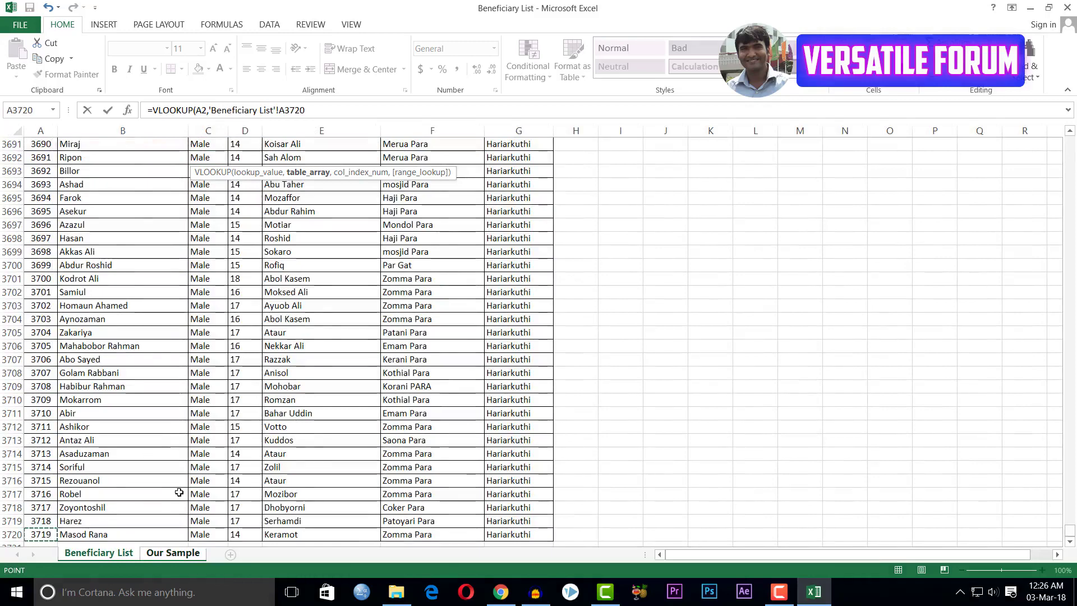
key(ctrl+Home)
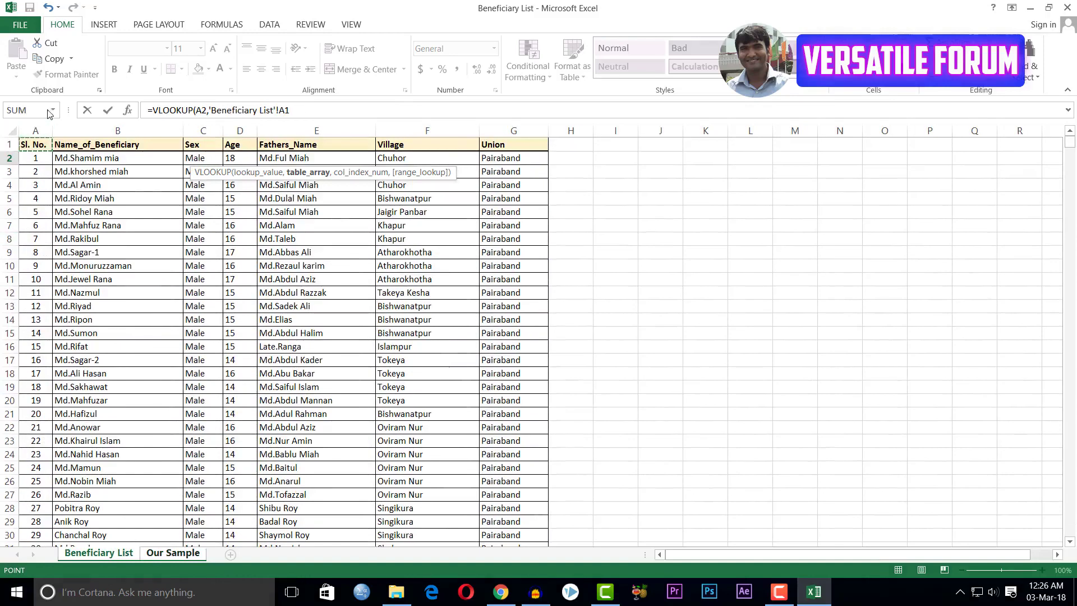
drag(34, 146, 513, 147)
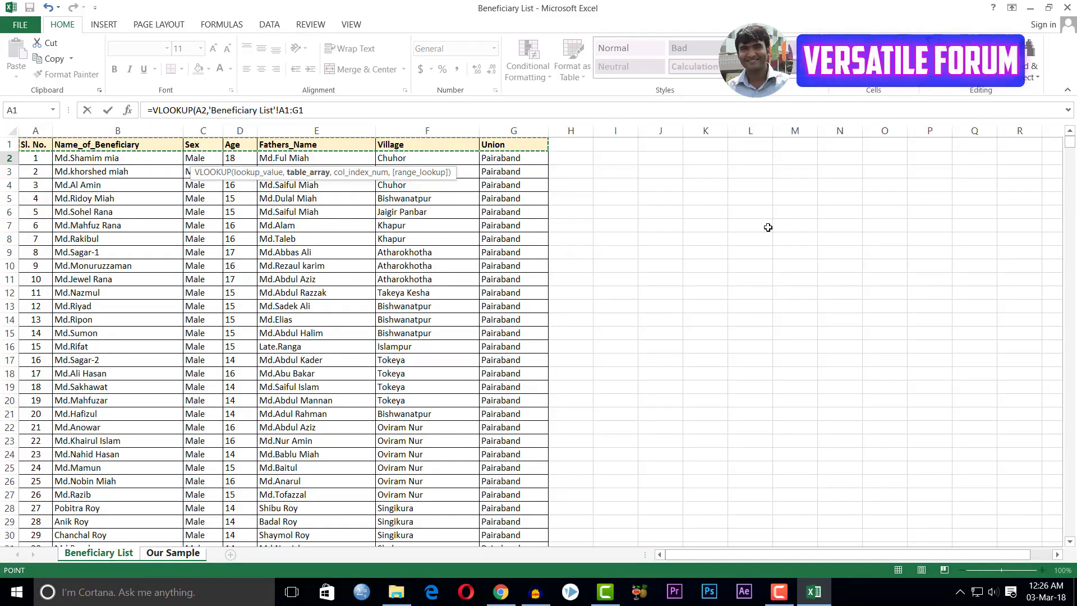
key(ctrl+shift+Down)
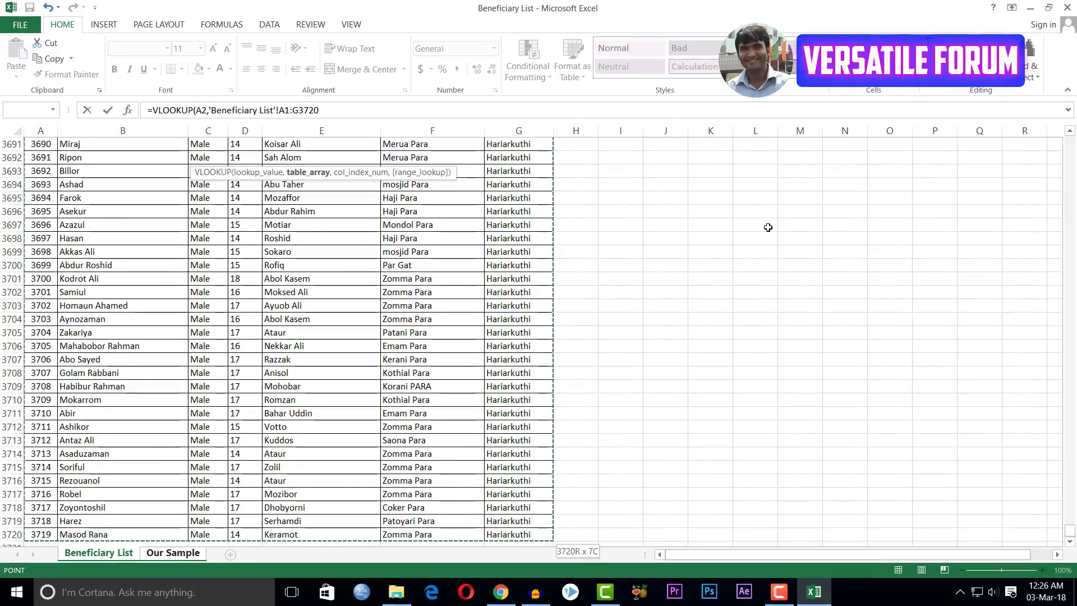
key(Return)
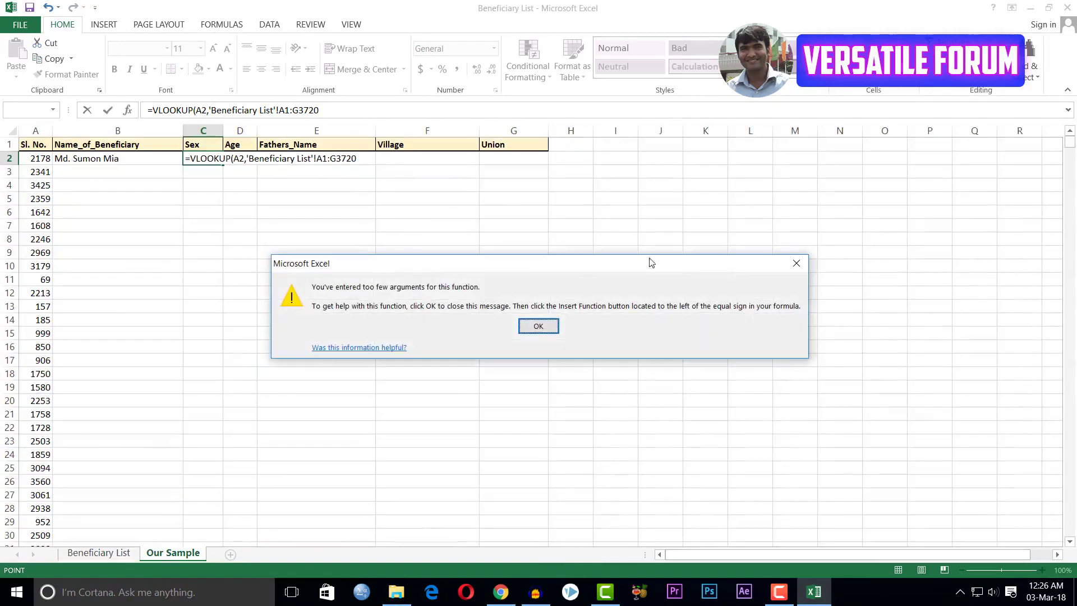
click(538, 326)
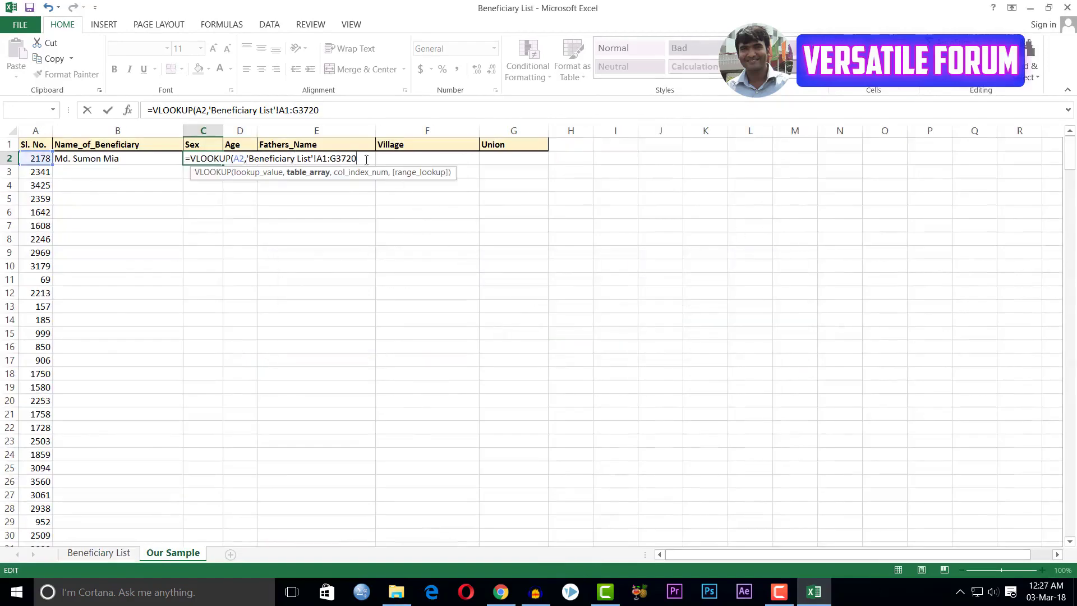
Complete the VLOOKUP in C2 with column index 3 and FALSE for an exact match.
text(,)
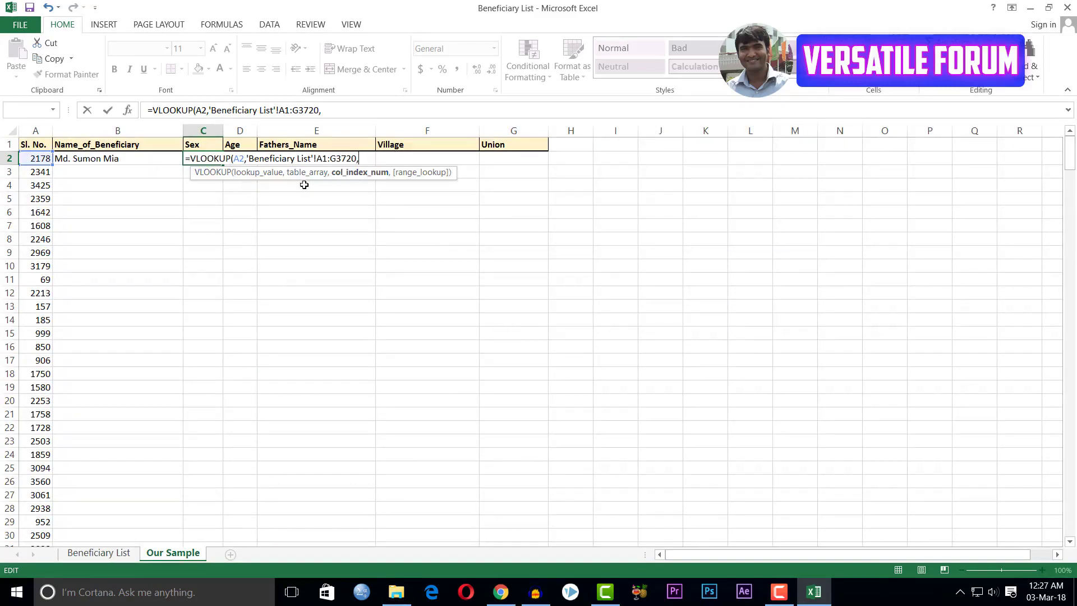
text(,)
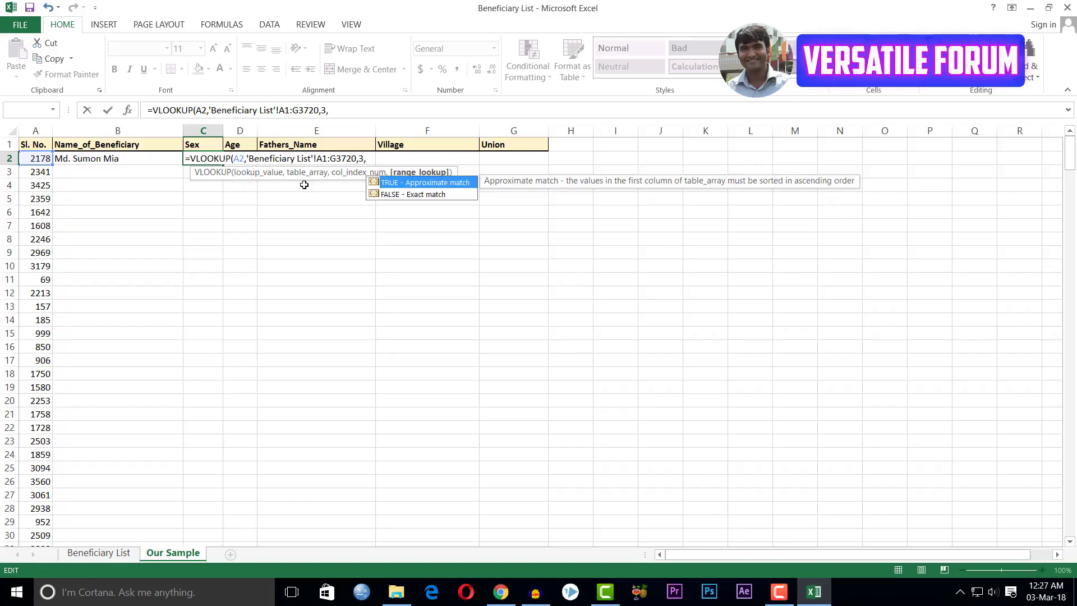
double_click(408, 195)
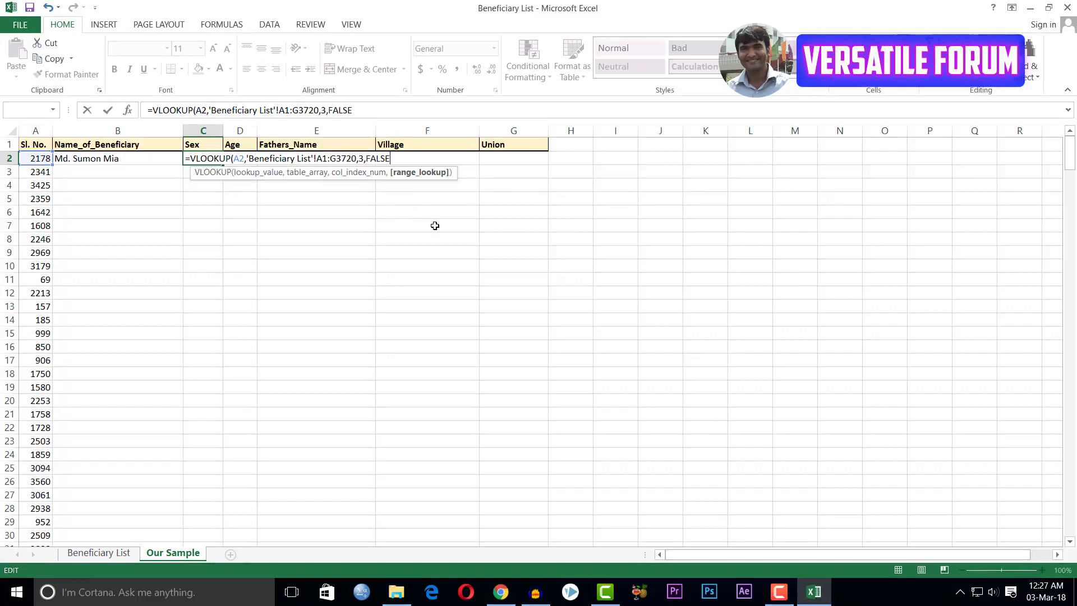
text())
key(Return)
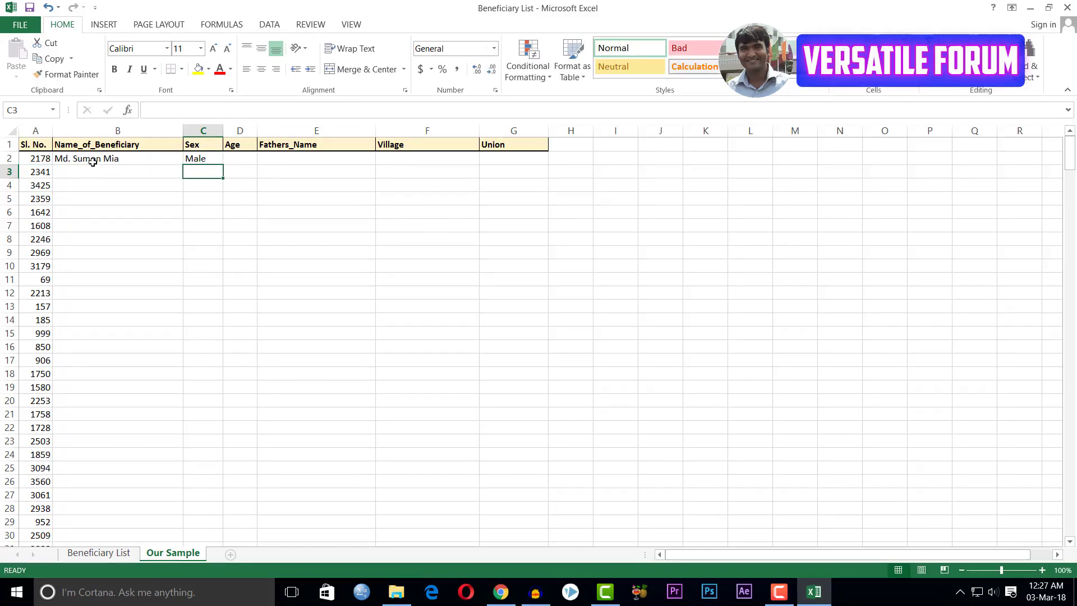
Start a VLOOKUP formula in cell D2 under the Age header with A2 as the lookup value.
click(244, 158)
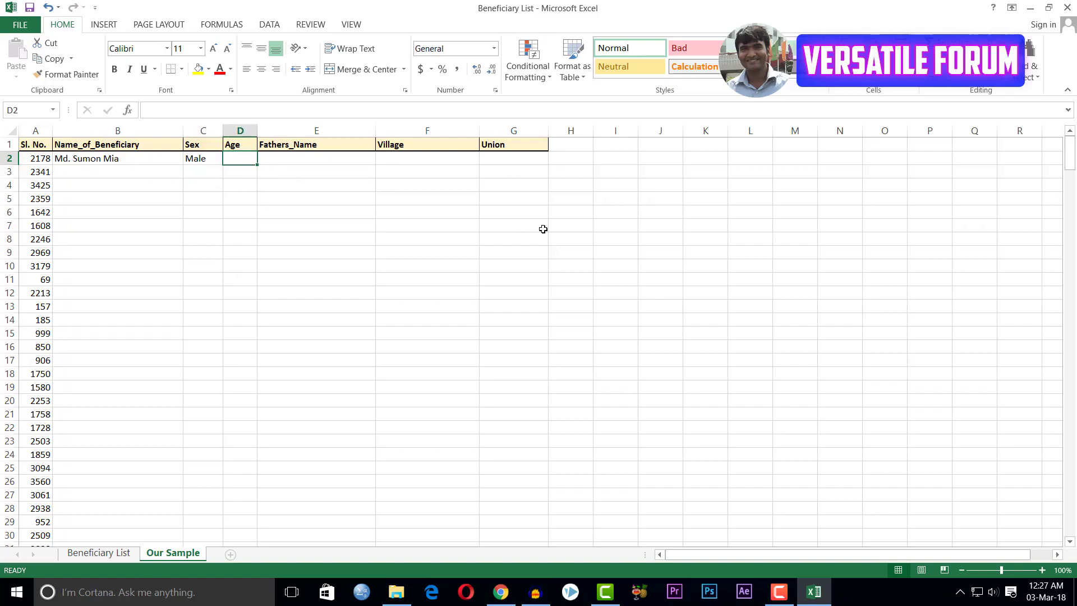
text(=)
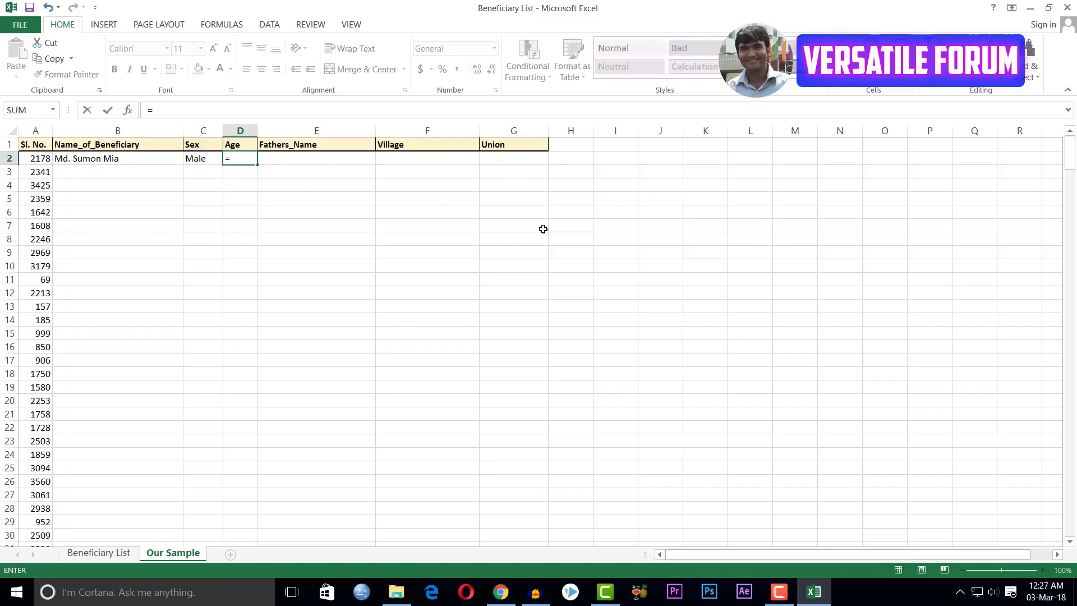
text(vl)
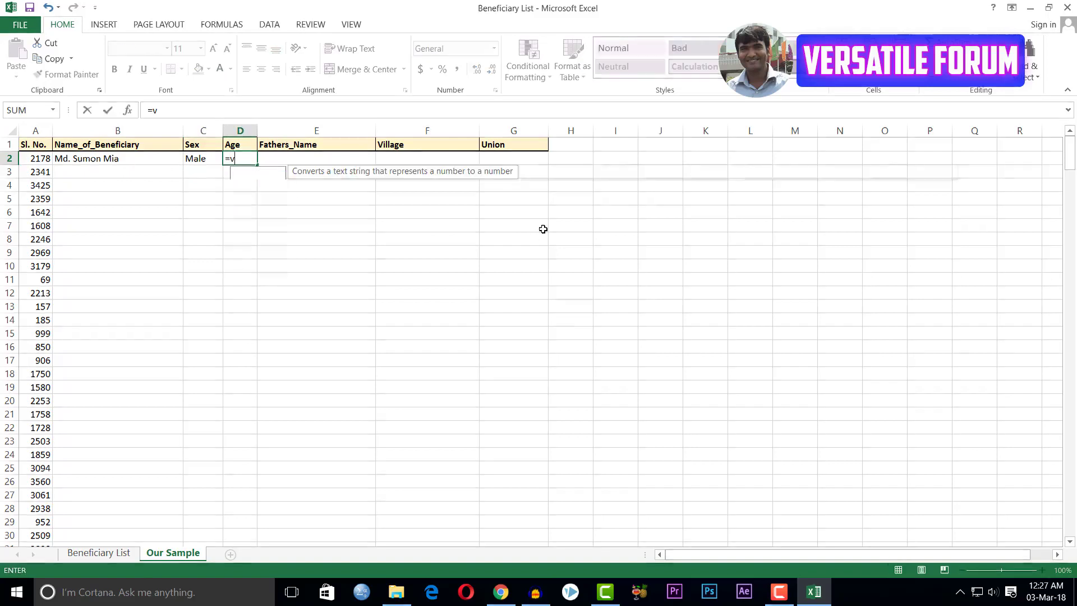
key(Tab)
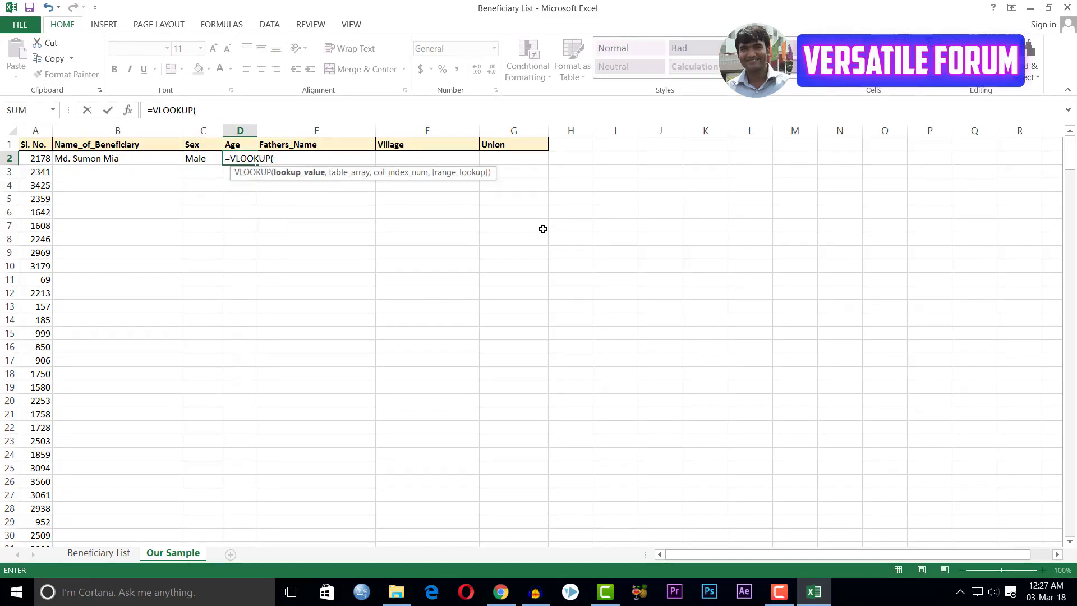
click(42, 158)
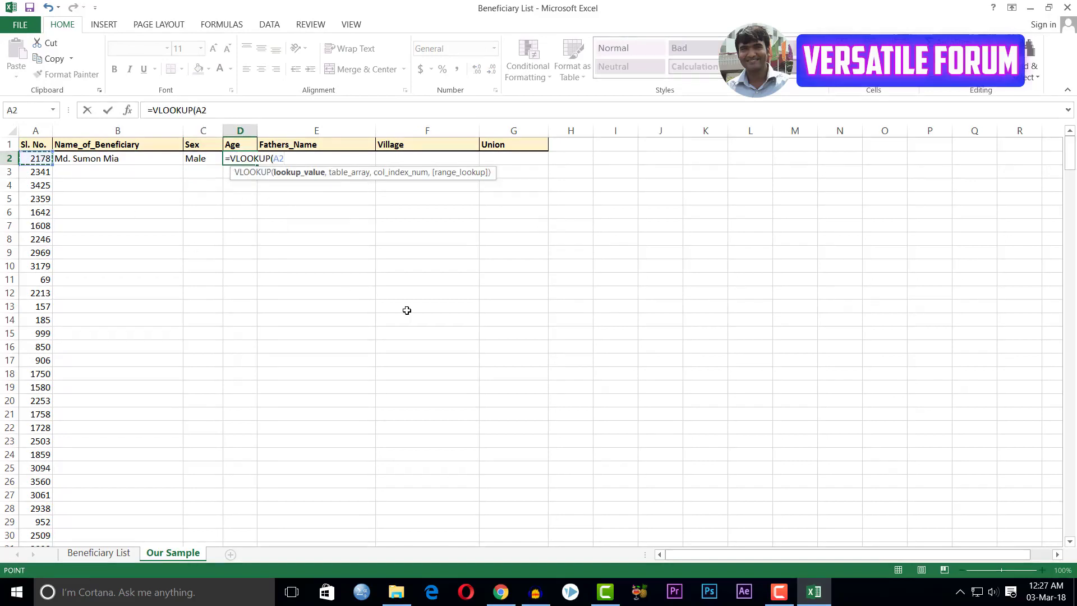
text(,)
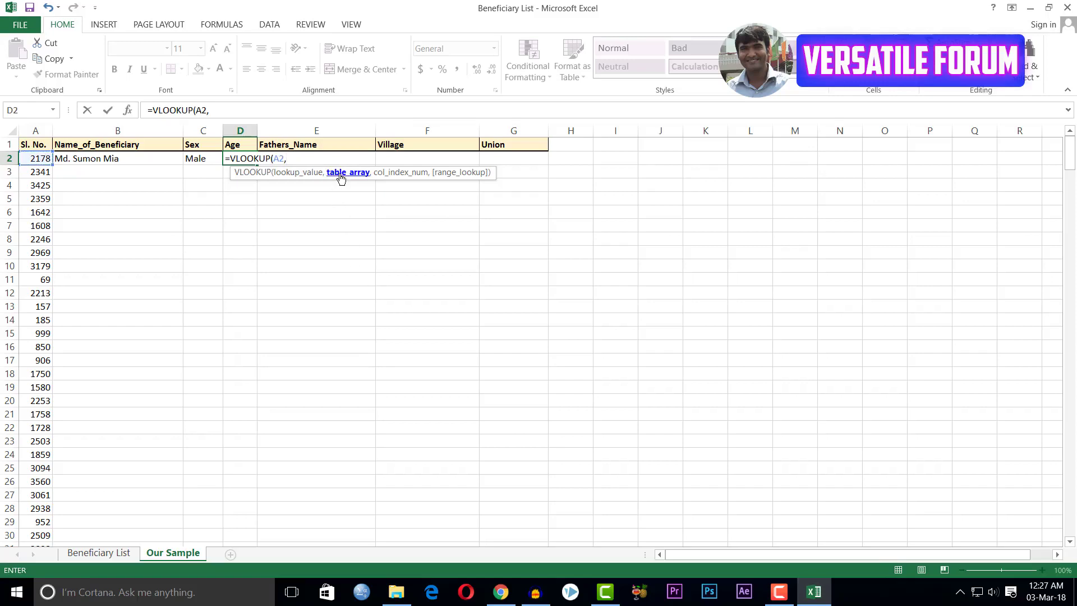
Give the D2 formula the range A1:G3720 on the Beneficiary List sheet as its table array.
click(99, 552)
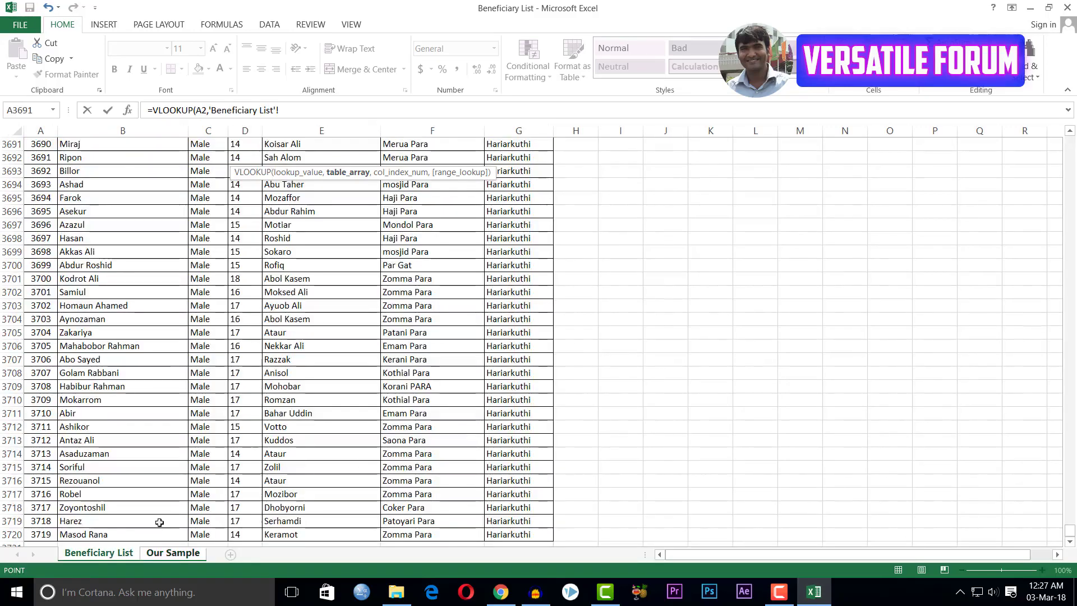
click(40, 534)
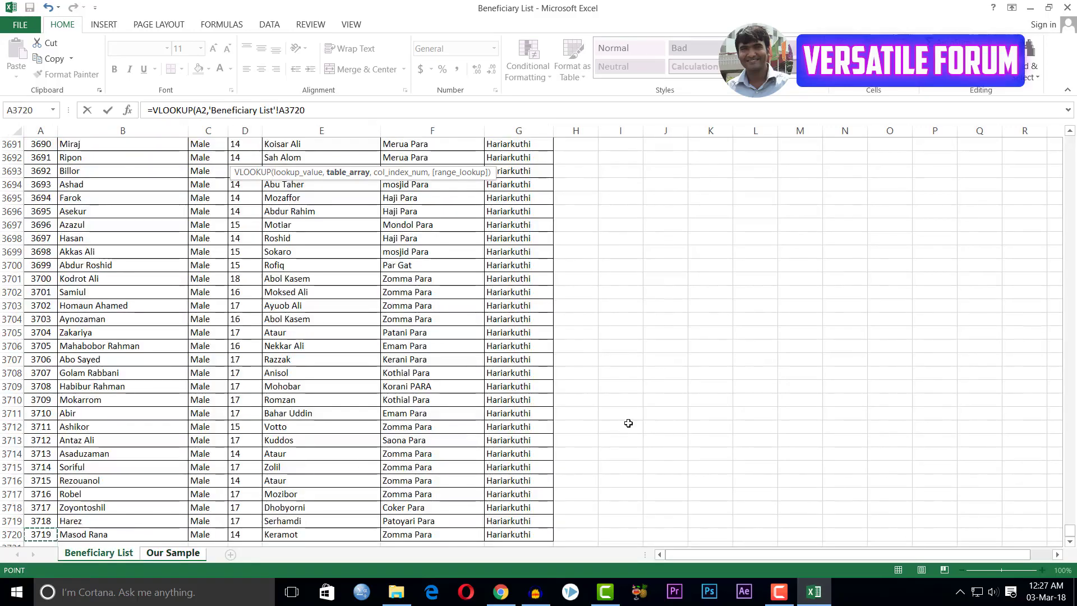
key(ctrl+Up)
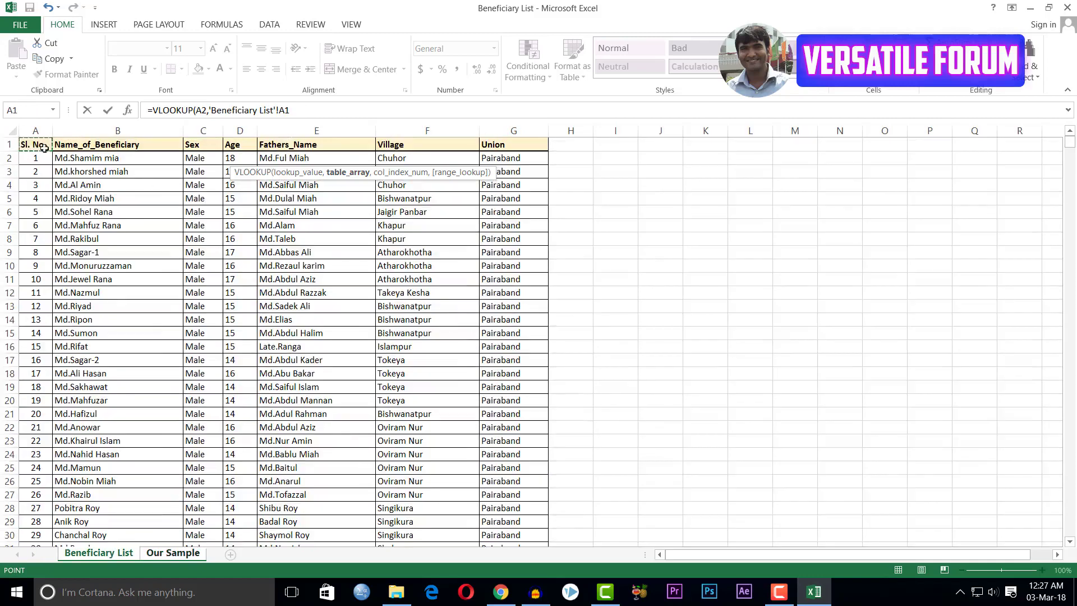
drag(44, 148, 491, 144)
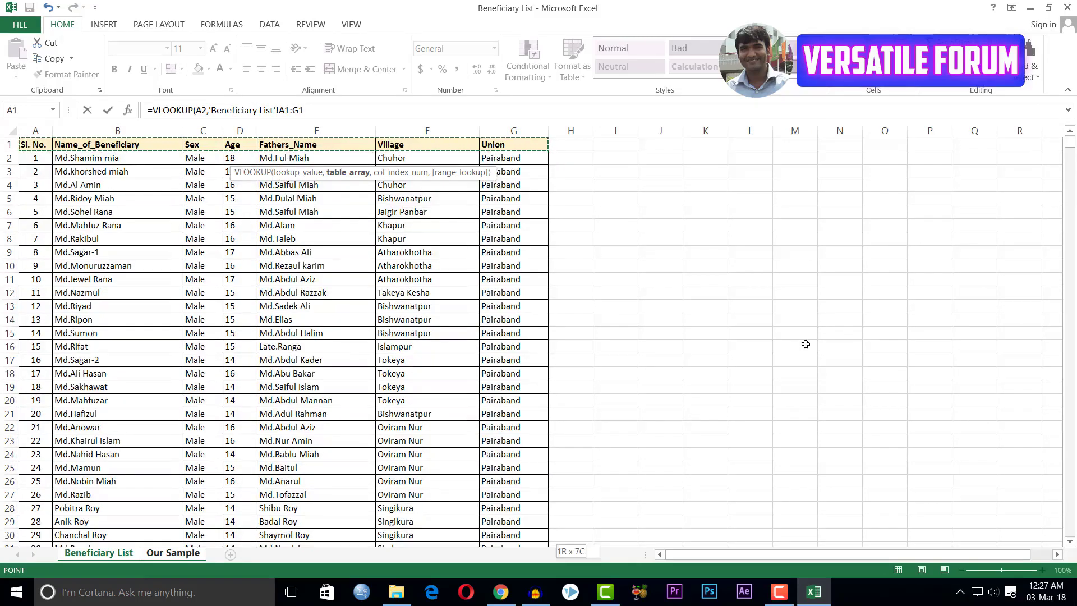
key(ctrl+shift+Down)
key(Return)
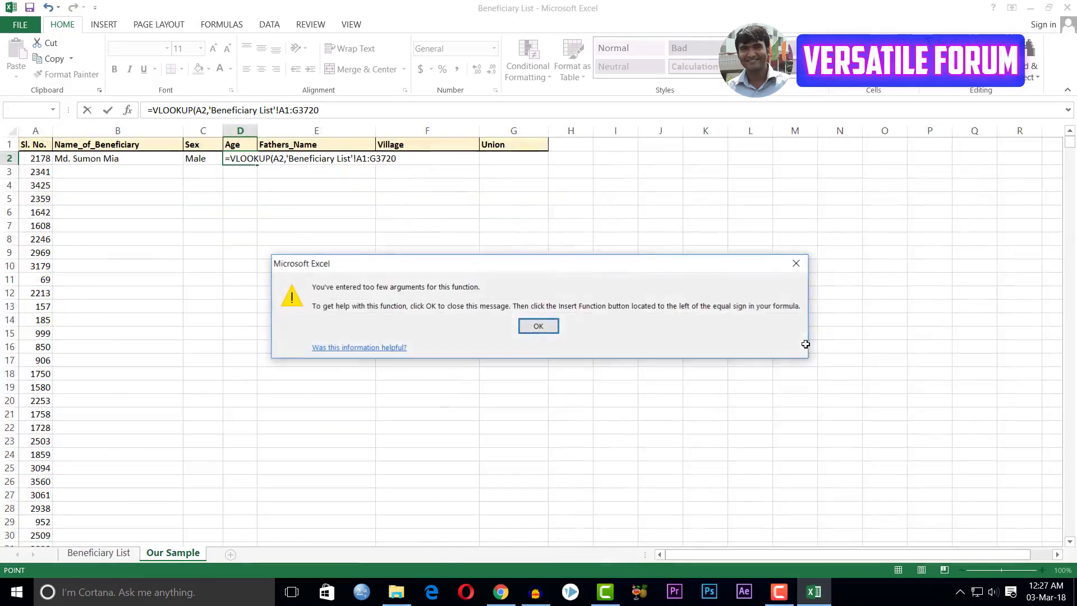
click(538, 326)
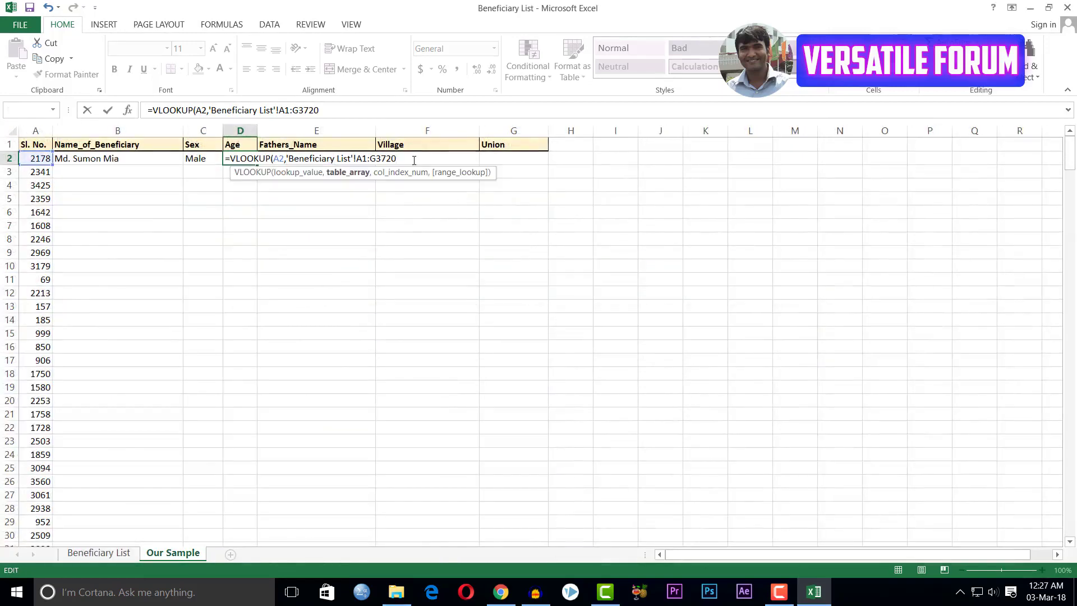
Complete the VLOOKUP in D2 with column index 4 and FALSE for an exact match.
text(,4)
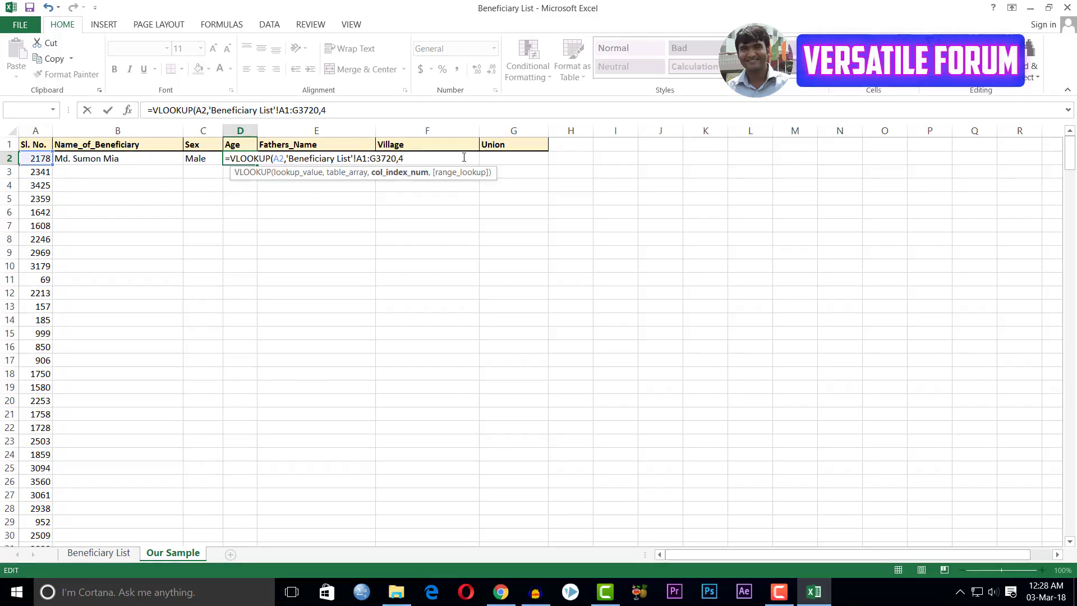
text(,)
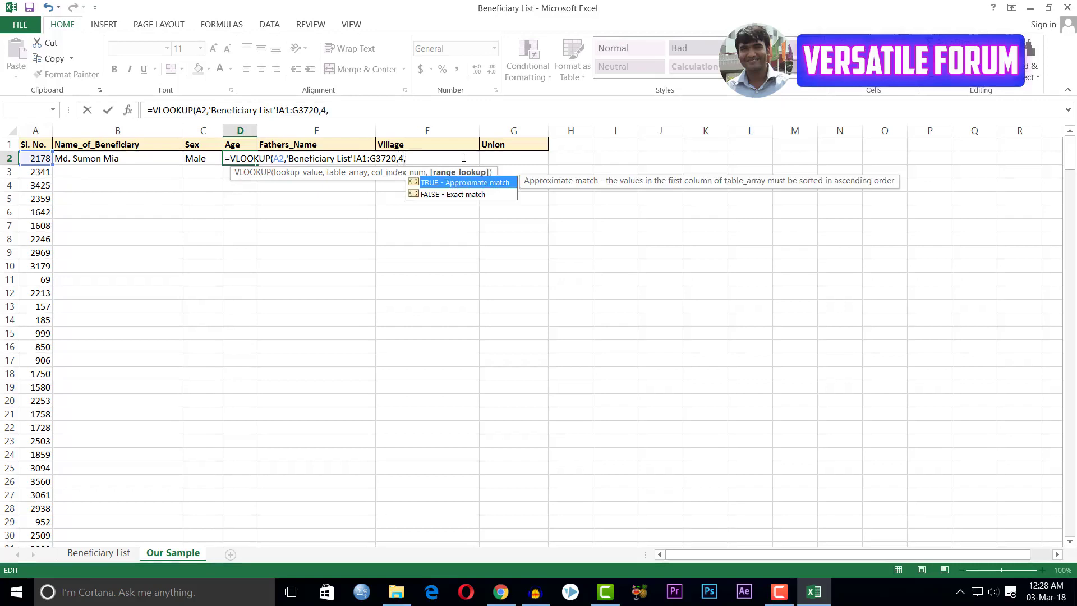
click(444, 195)
double_click(444, 194)
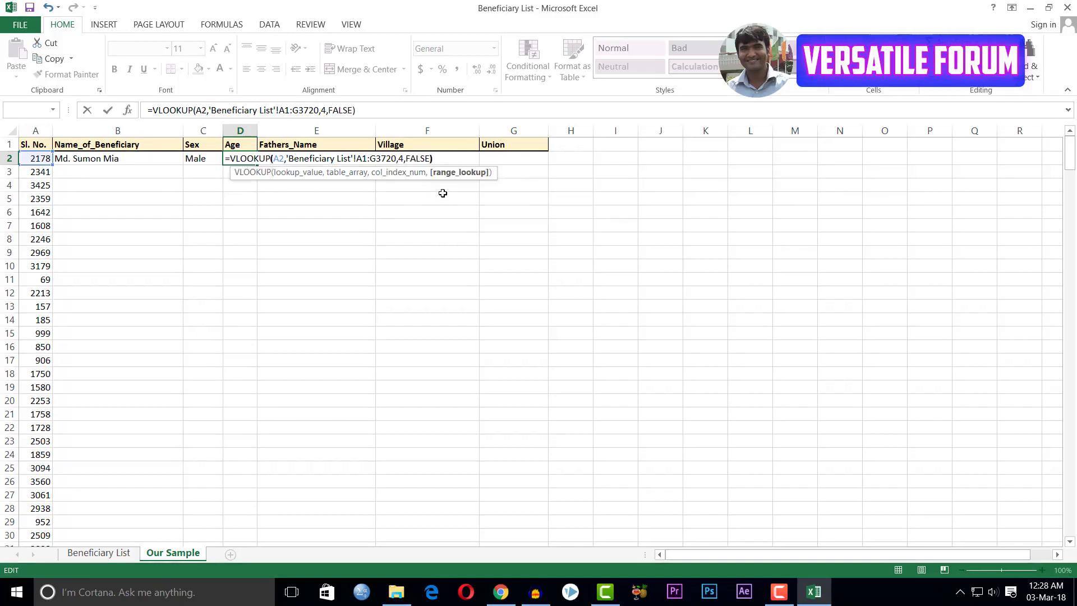
text())
key(Return)
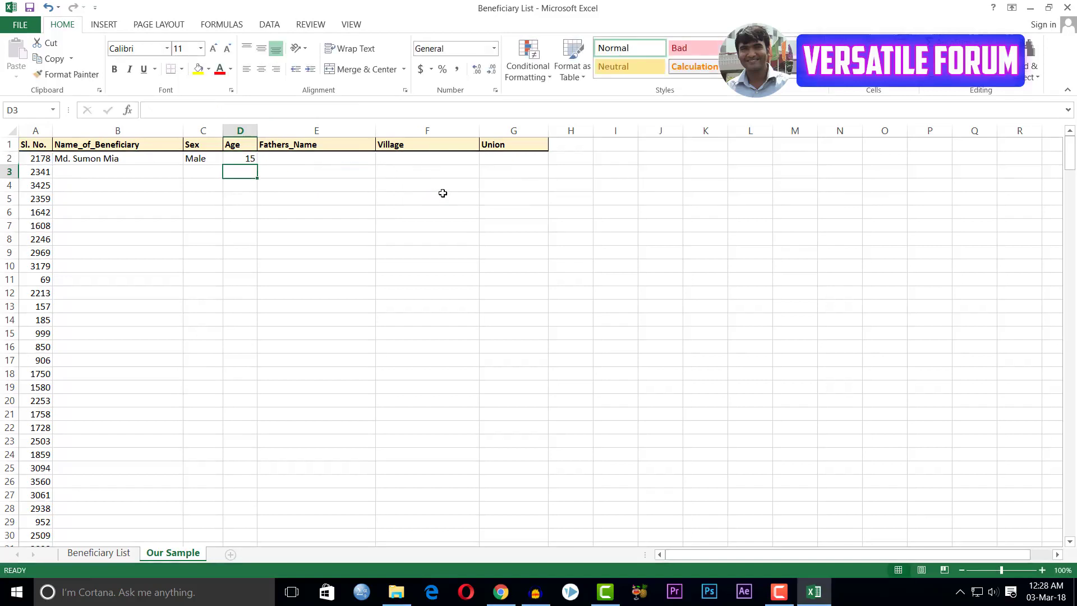
Start a VLOOKUP formula in cell E2 under the Fathers_Name header with A2 as the lookup value.
click(350, 161)
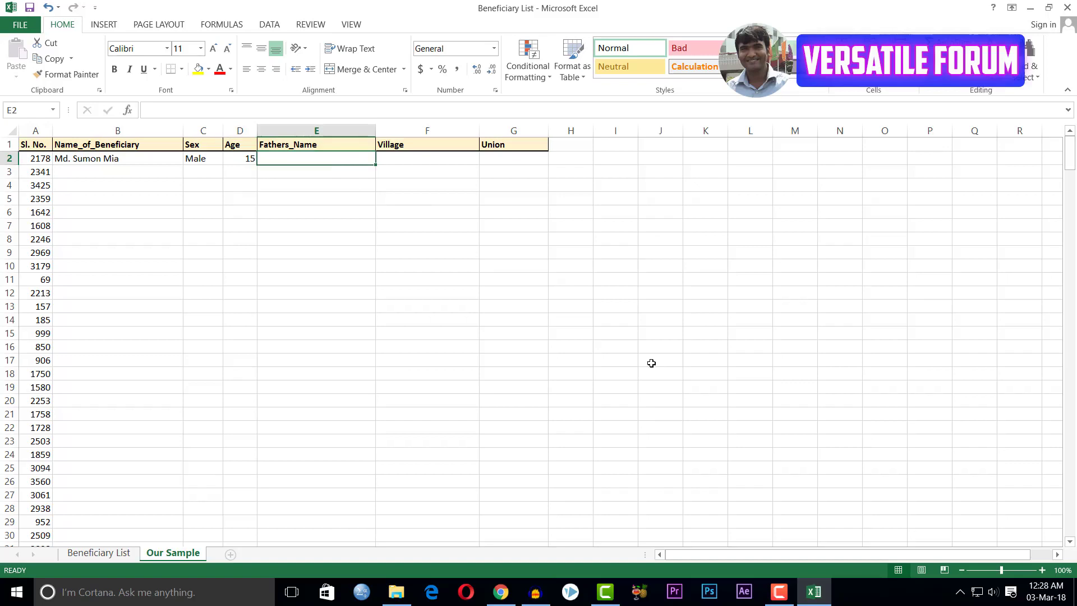
text(=vl)
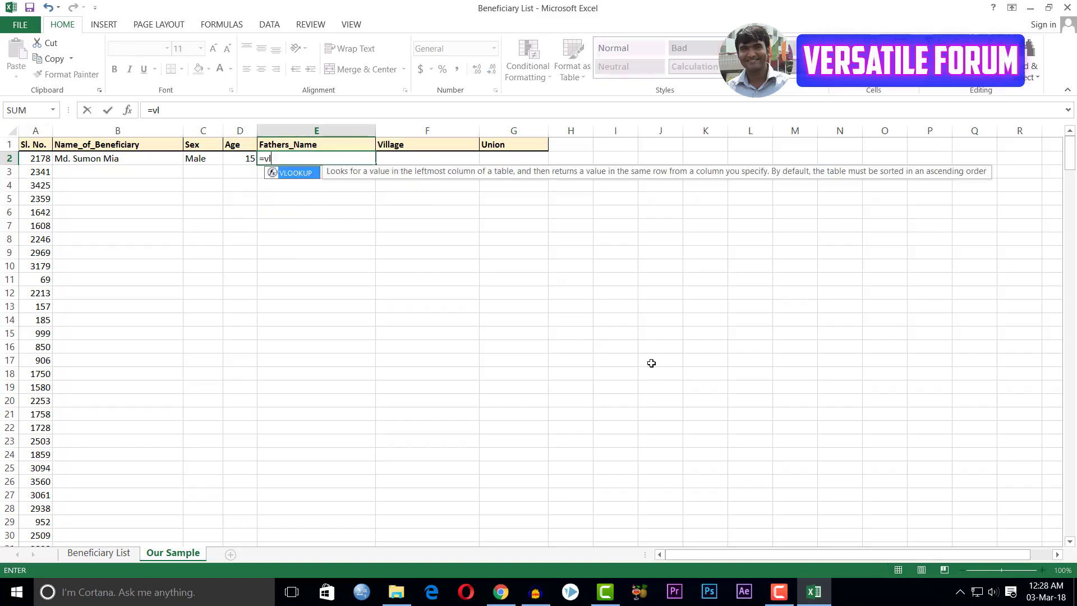
key(Tab)
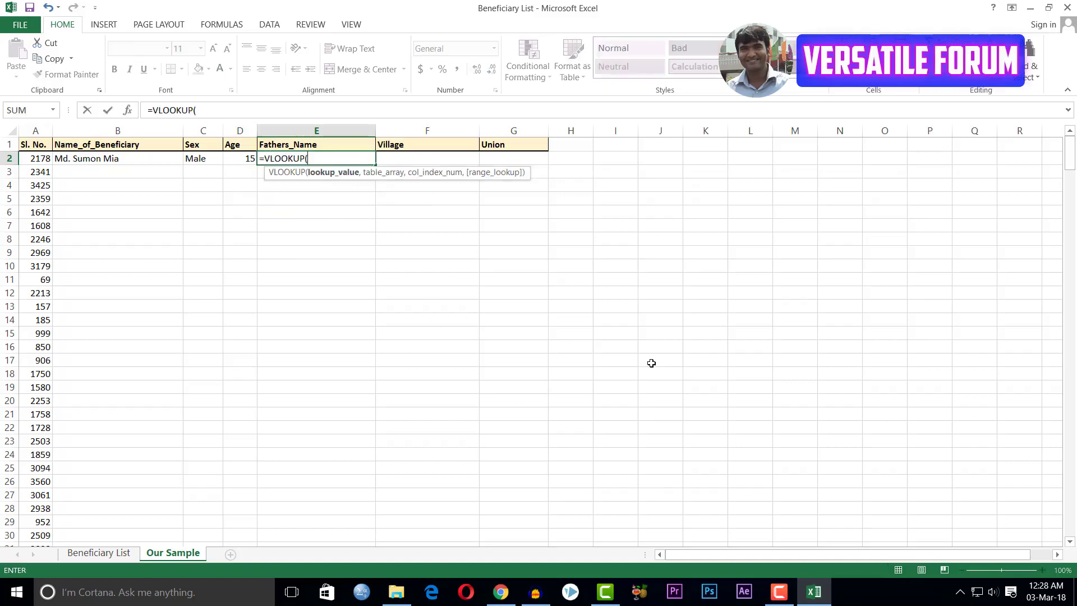
click(39, 157)
text(,)
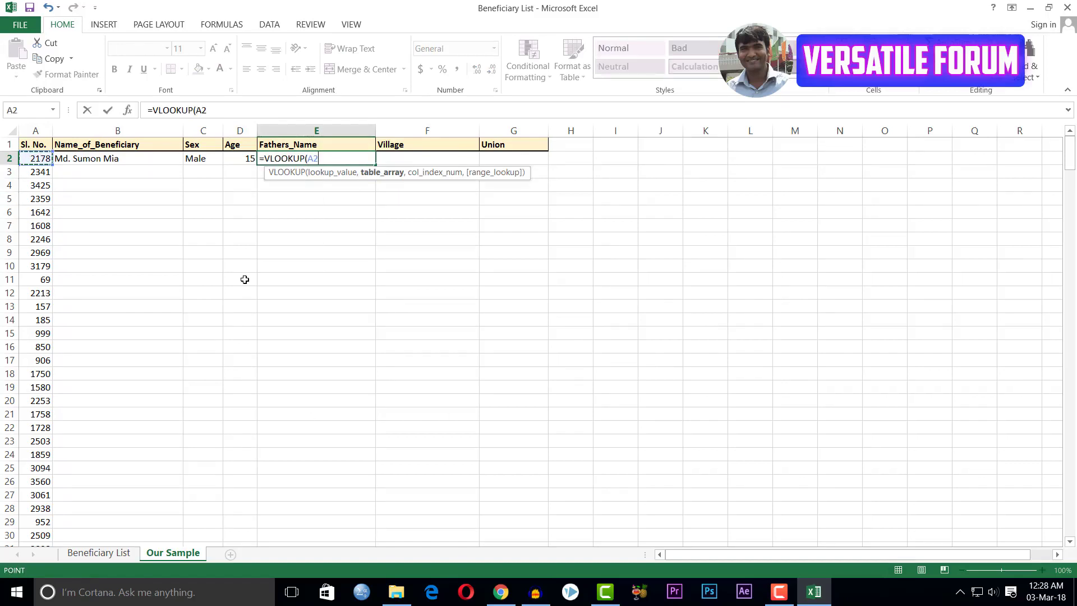
Give the E2 formula the range A1:G3720 on the Beneficiary List sheet as its table array.
click(99, 553)
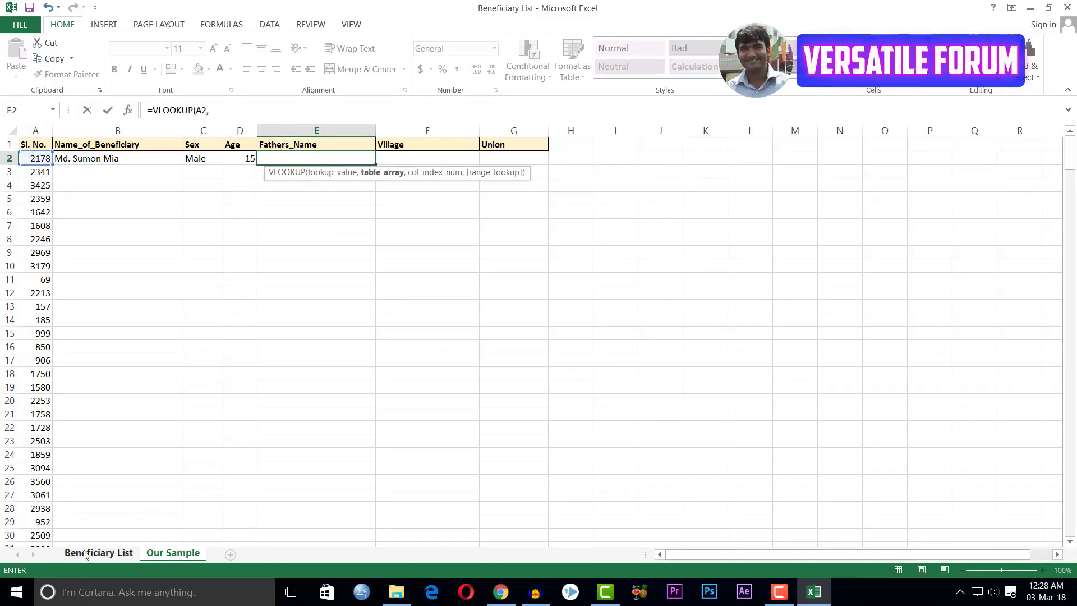
click(41, 534)
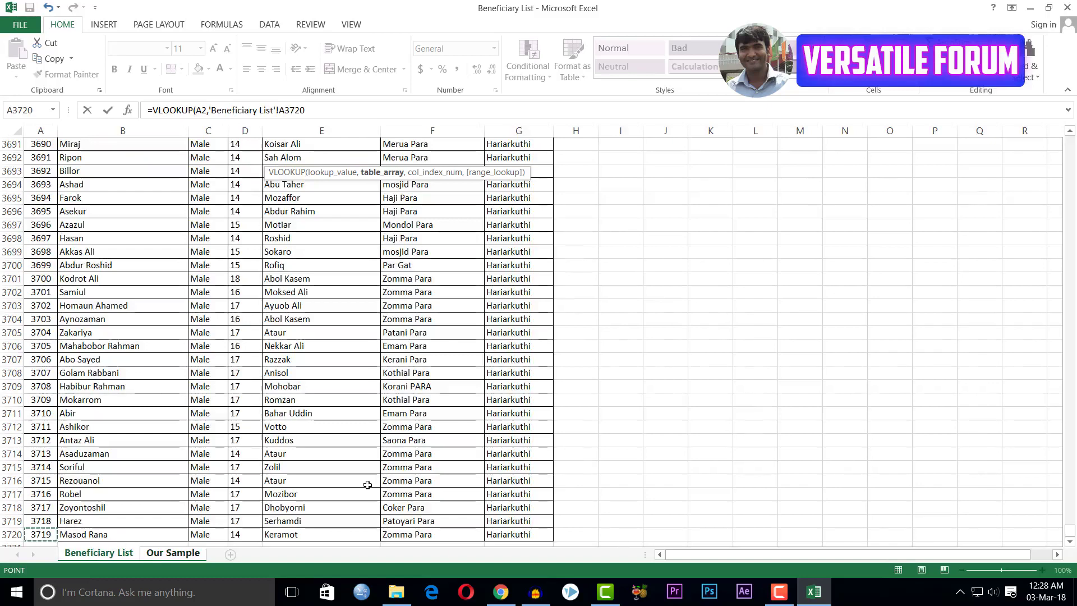
key(ctrl+Home)
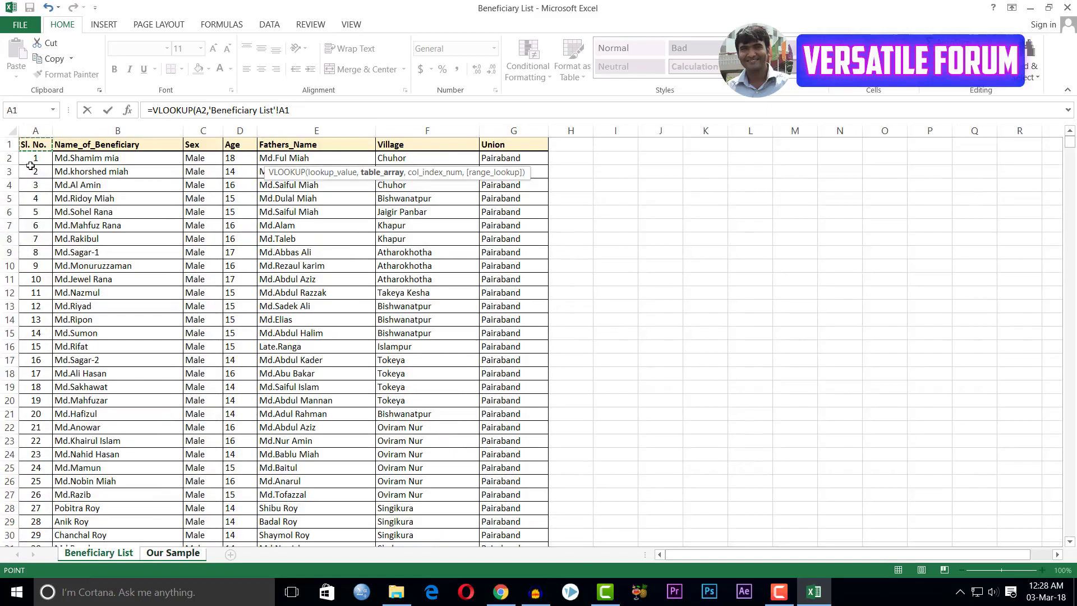
drag(34, 145, 501, 147)
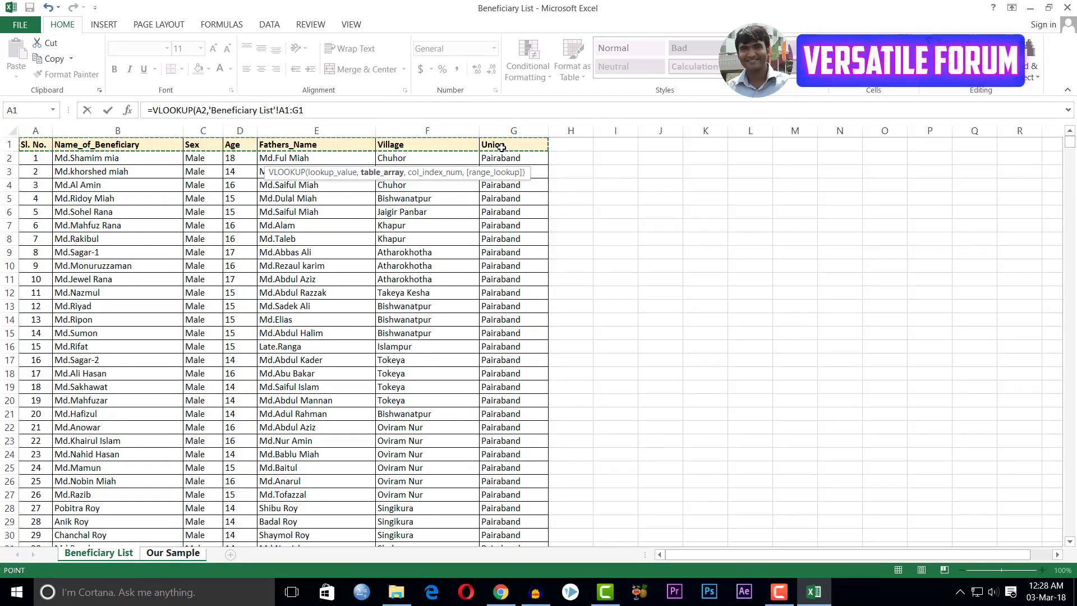
key(ctrl+shift+Down)
key(Return)
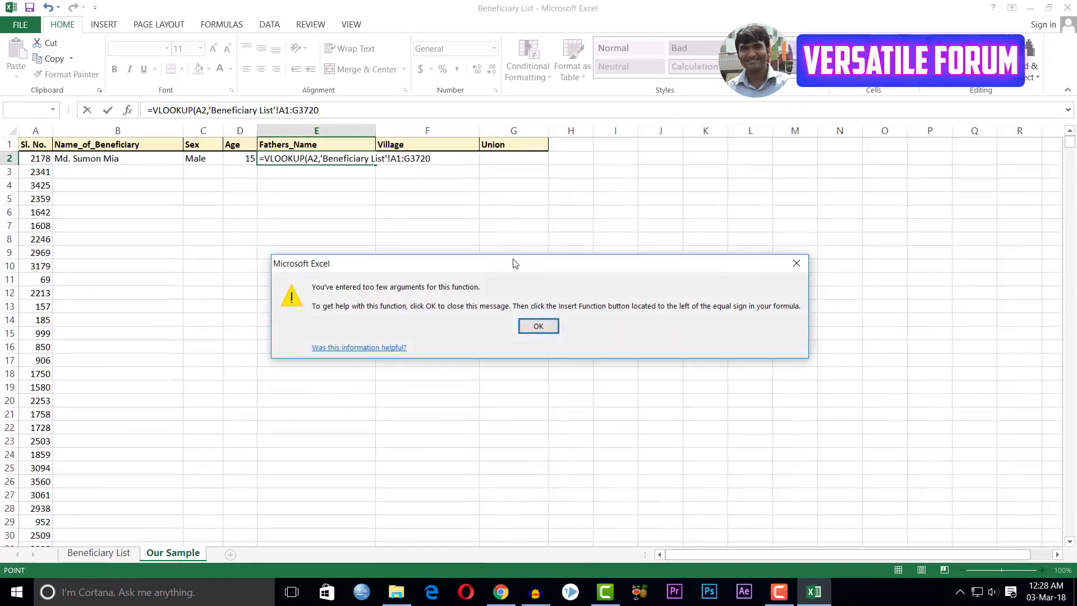
click(538, 326)
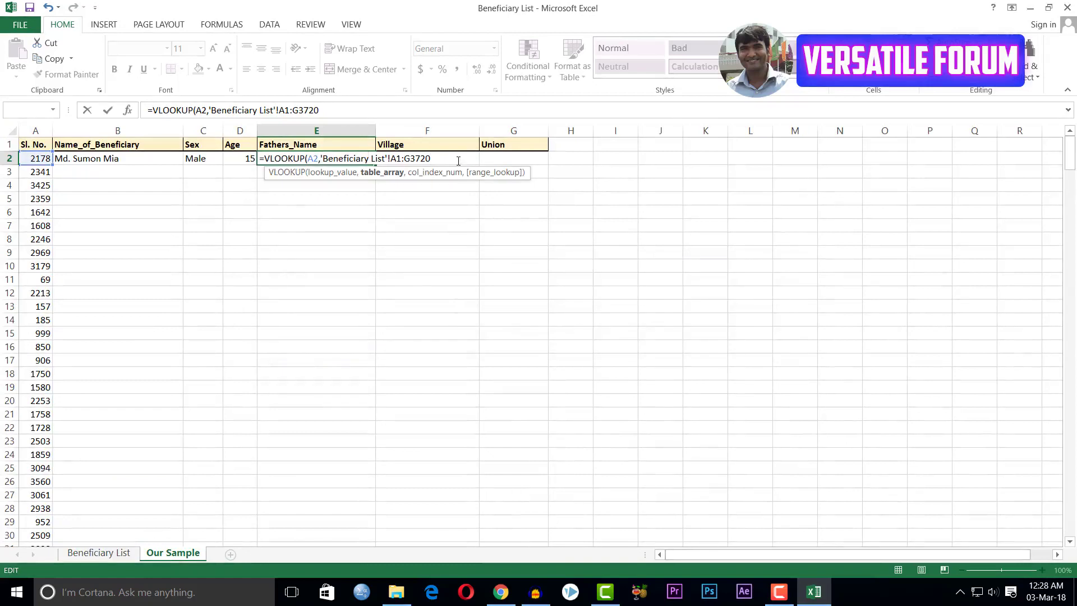
Complete the VLOOKUP in E2 with column index 5 and FALSE for an exact match.
text(,)
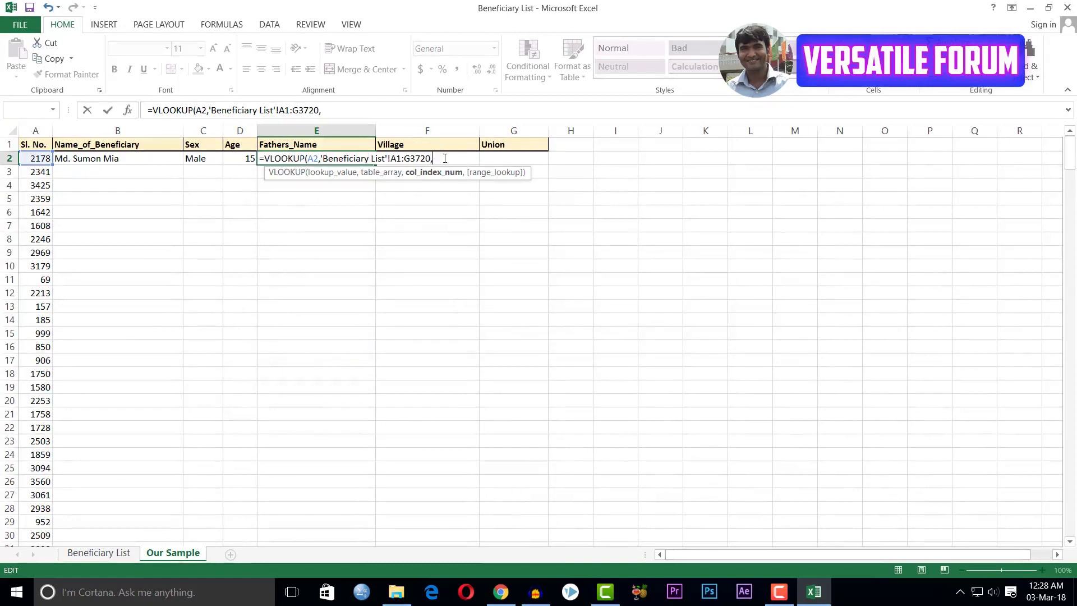
text(5,)
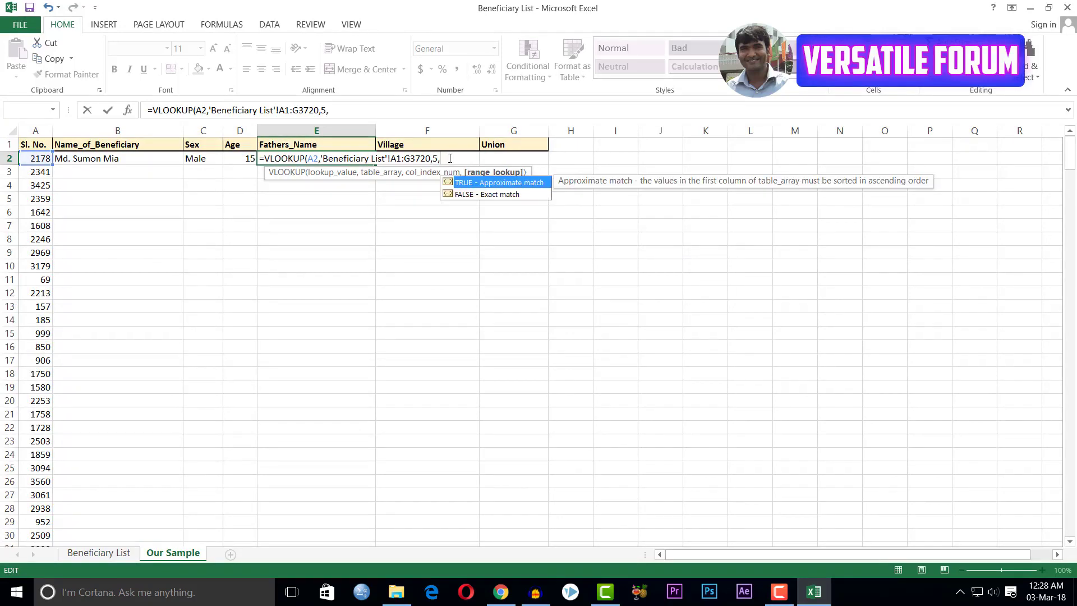
double_click(485, 195)
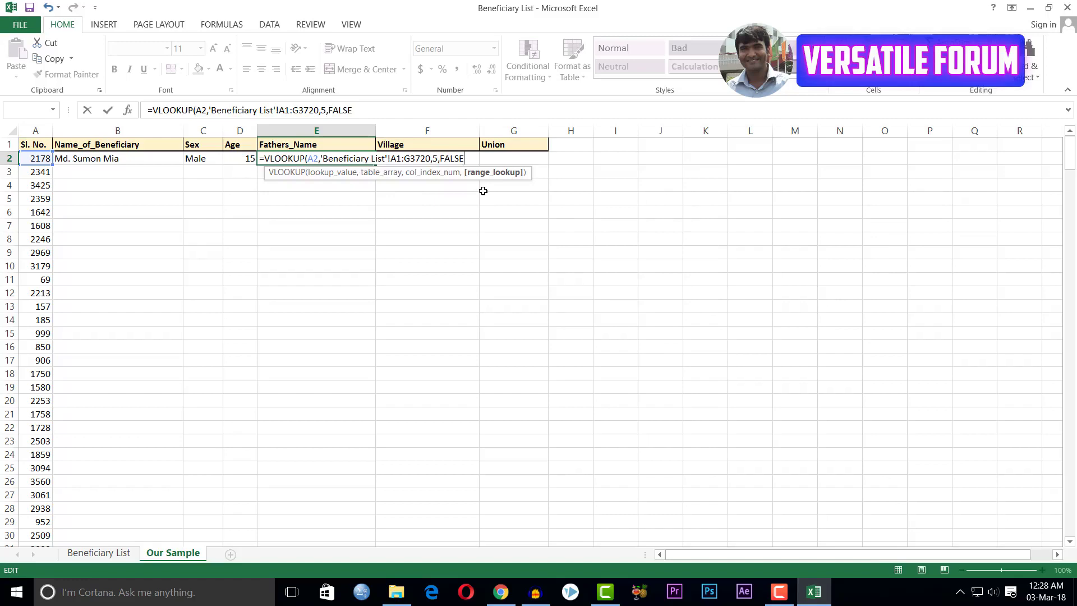
text())
key(Return)
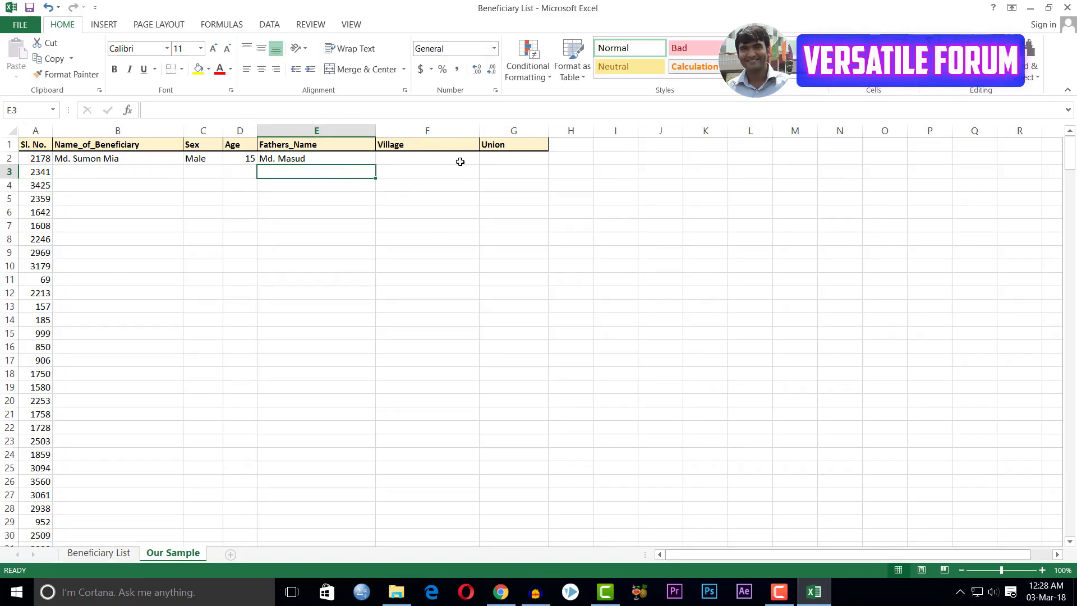
Start a VLOOKUP formula in cell F2 under the Village header with A2 as the lookup value.
click(439, 154)
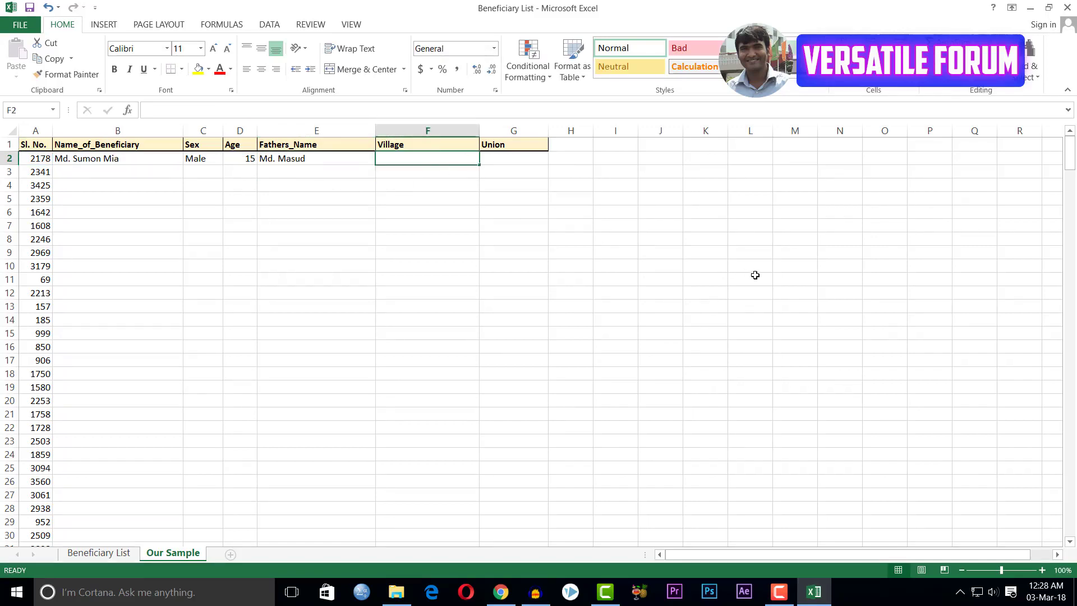
text(=vl)
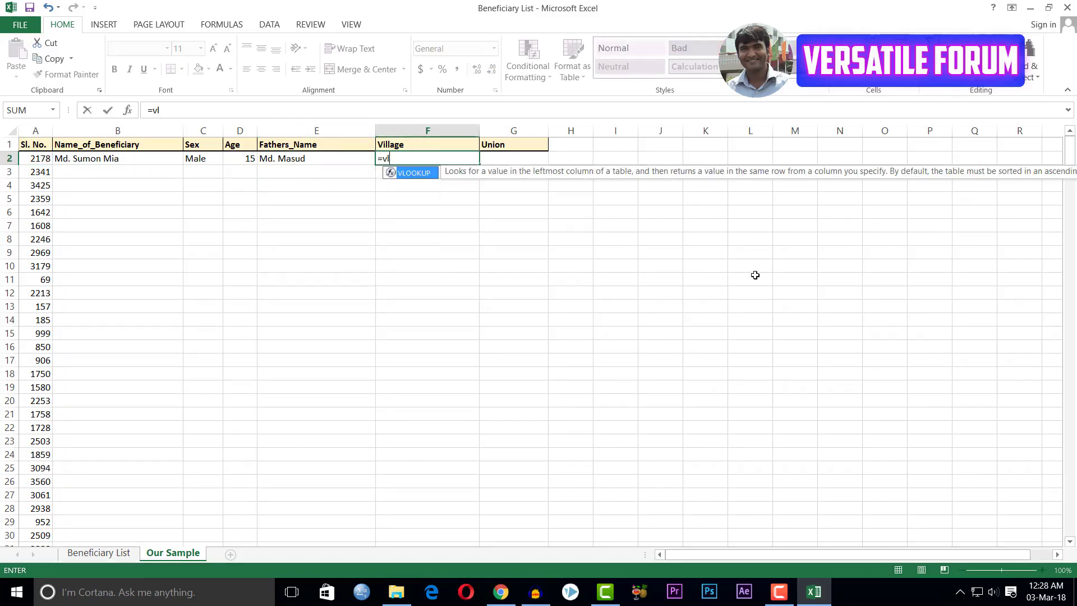
key(Tab)
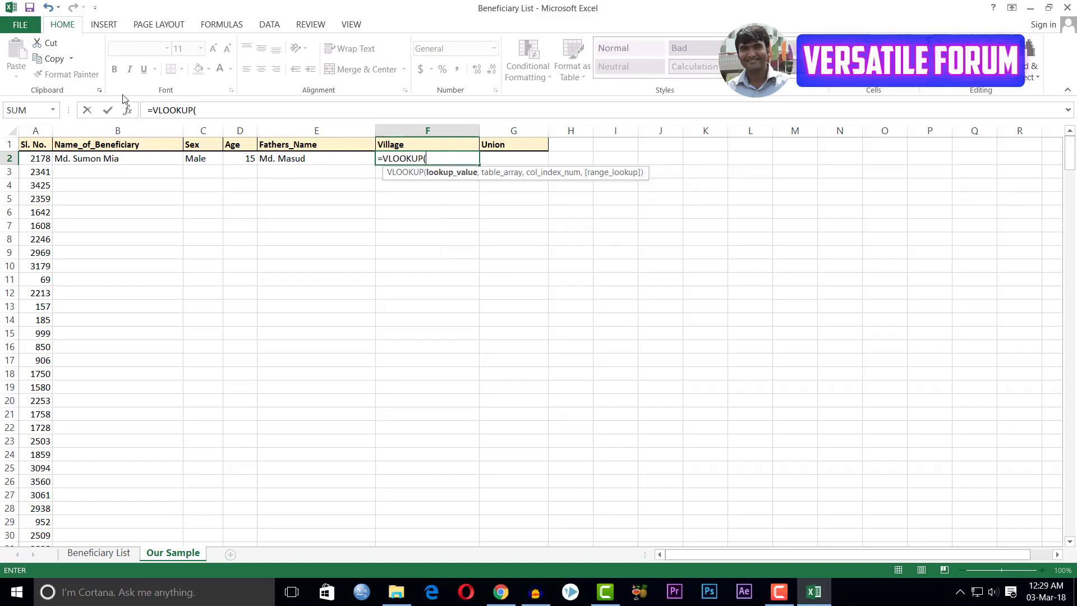
click(40, 157)
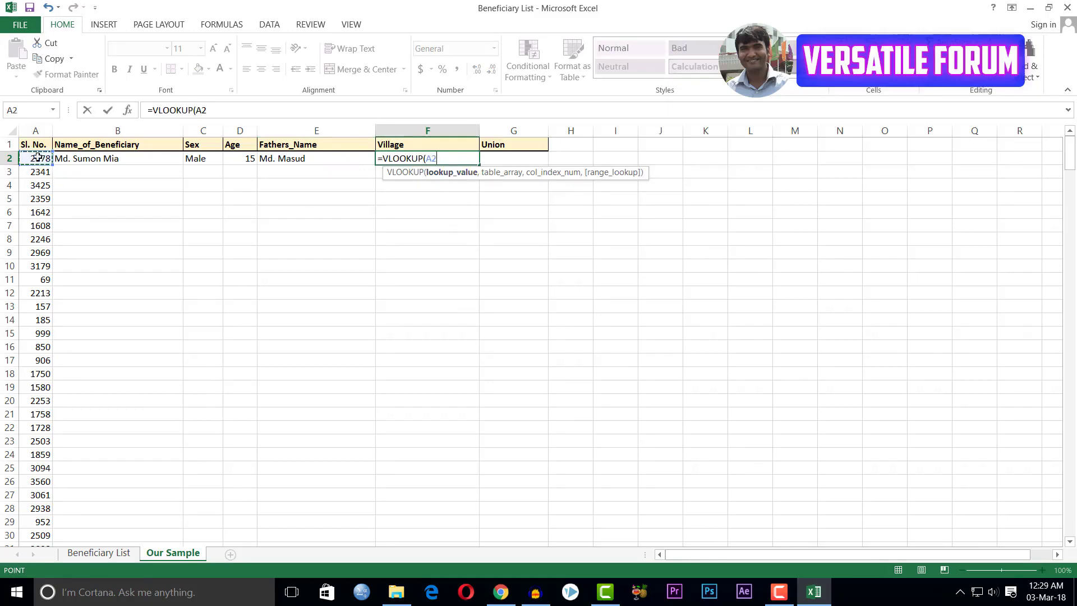
text(,)
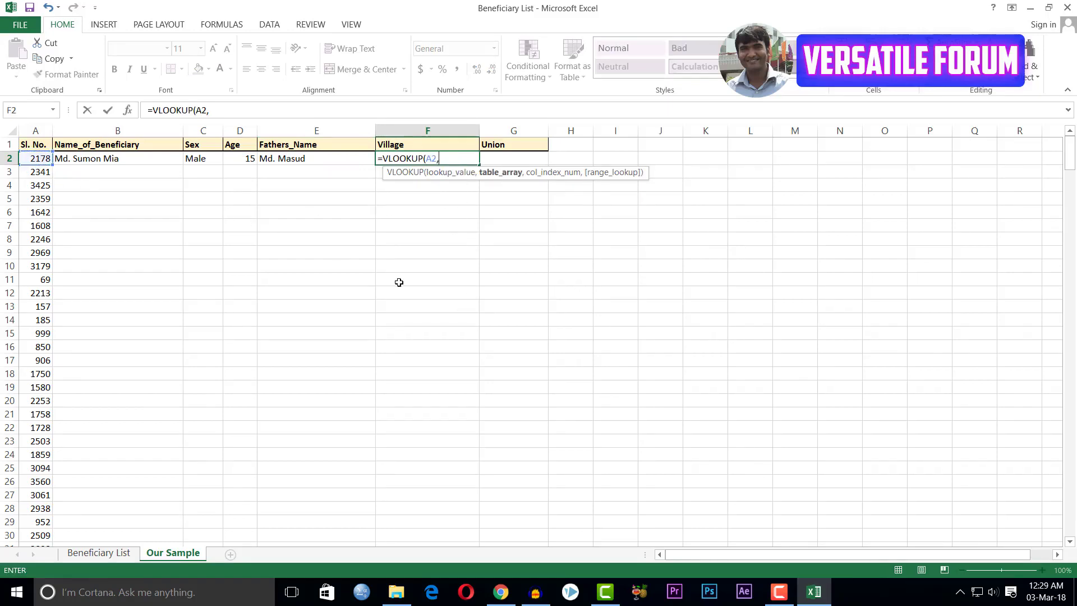
Give the F2 formula the range A1:G3720 on the Beneficiary List sheet as its table array.
click(109, 555)
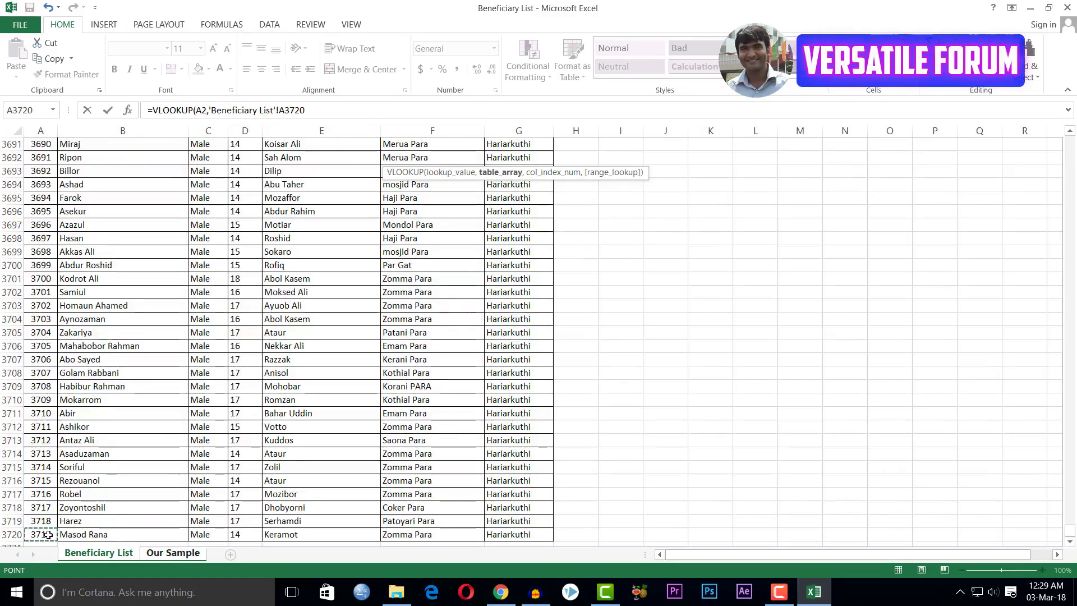
key(ctrl+Home)
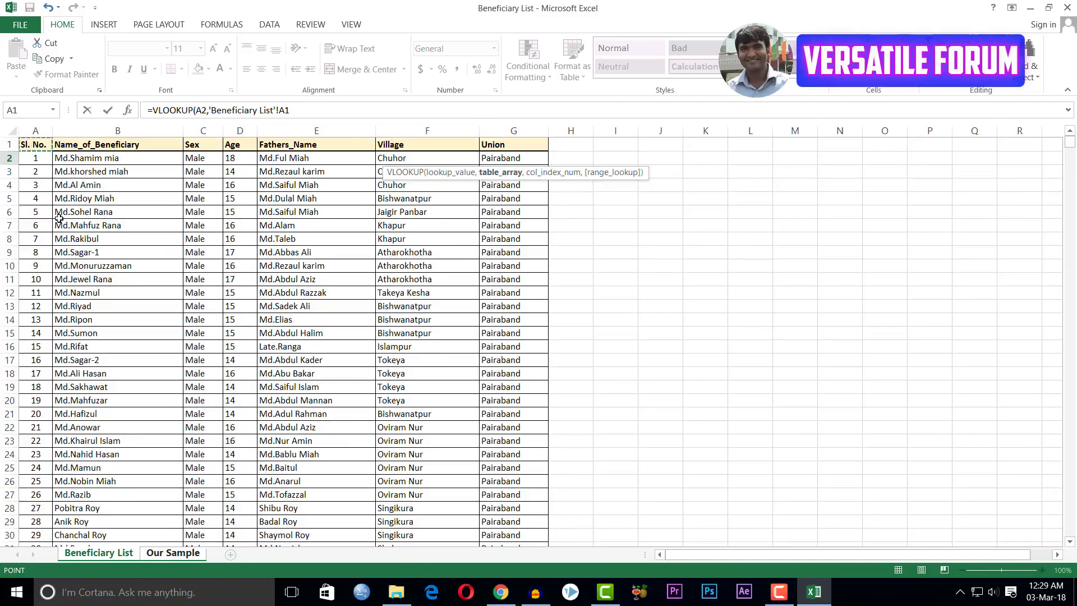
key(shift+Right)
key(shift+Right)
key(shift+Right)
key(shift+Right)
key(shift+Right)
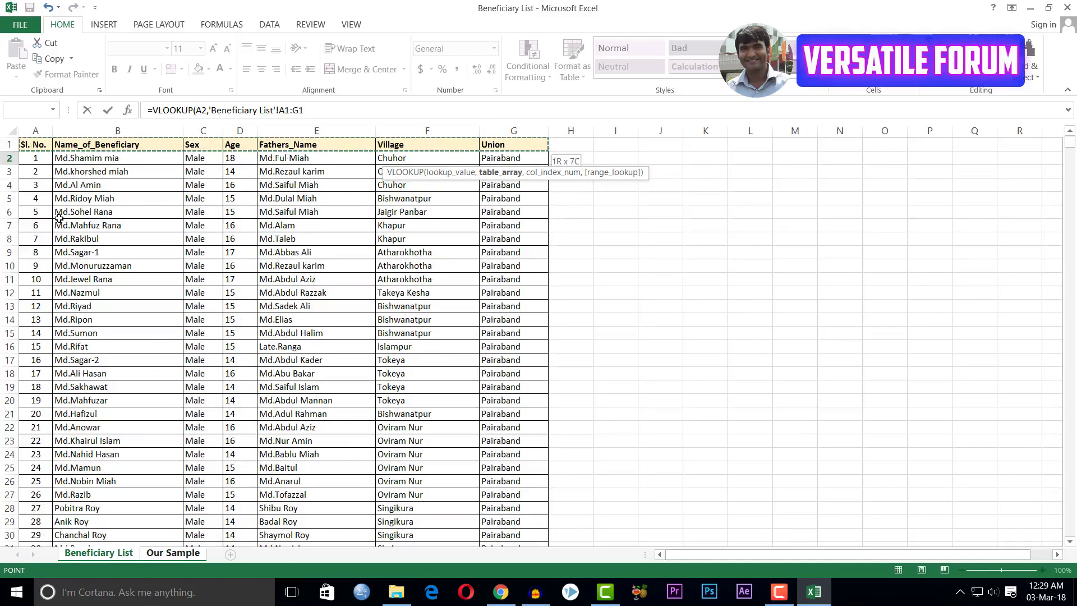
key(shift+Right)
key(ctrl+shift+Down)
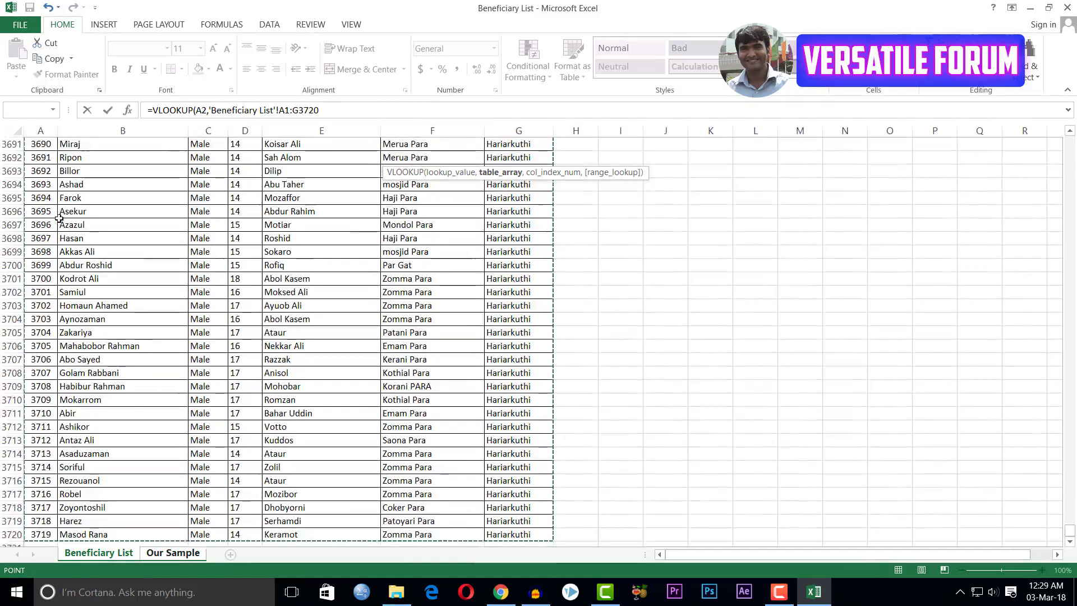
key(Return)
click(543, 328)
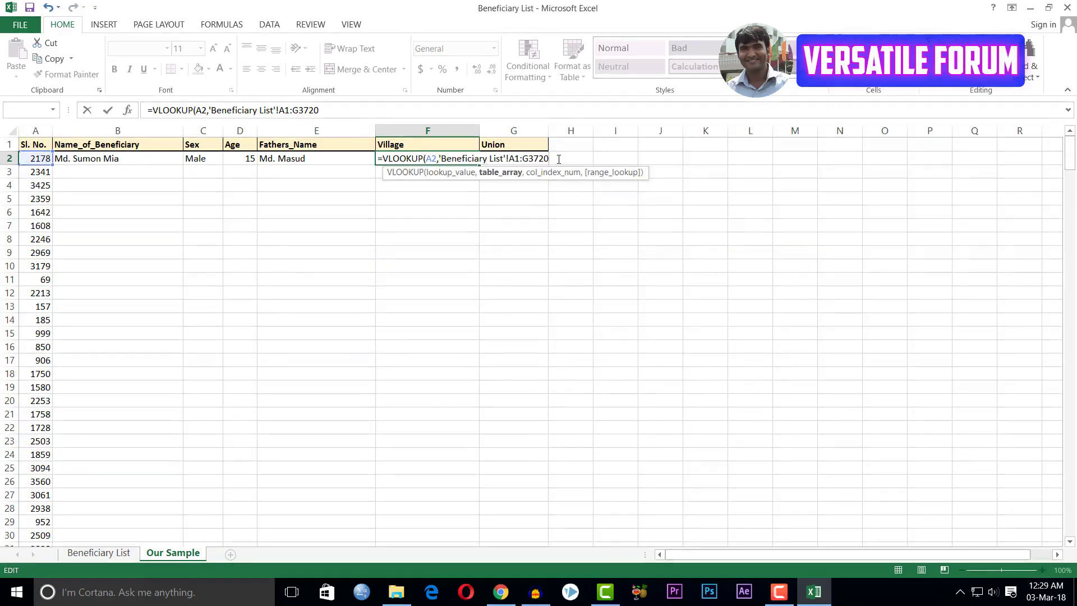
Complete the VLOOKUP in F2 with column index 6 and FALSE for an exact match.
text(,)
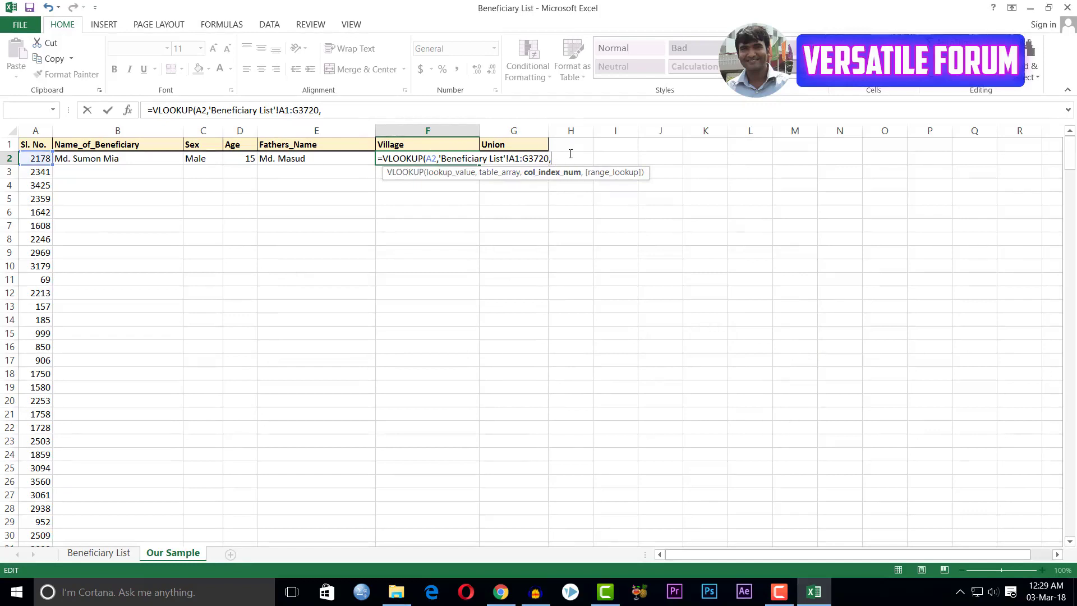
text(6,)
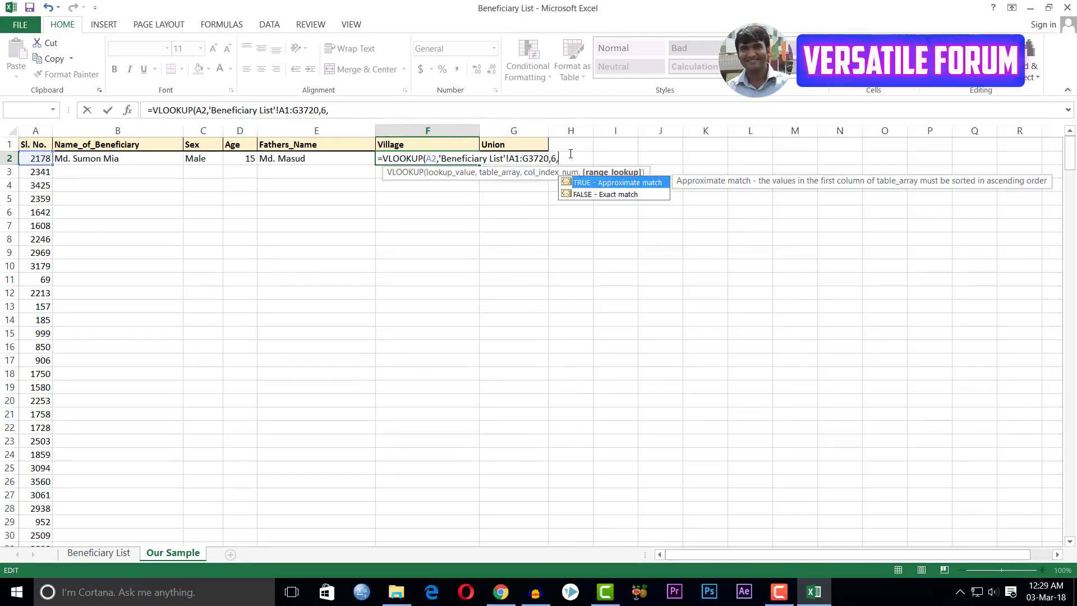
double_click(624, 195)
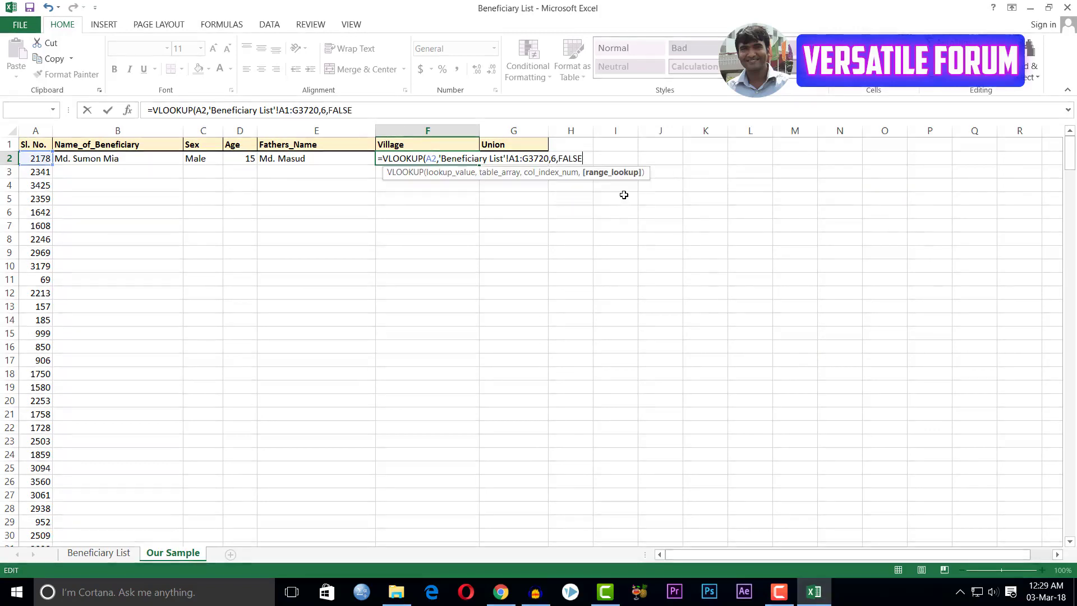
text())
key(Return)
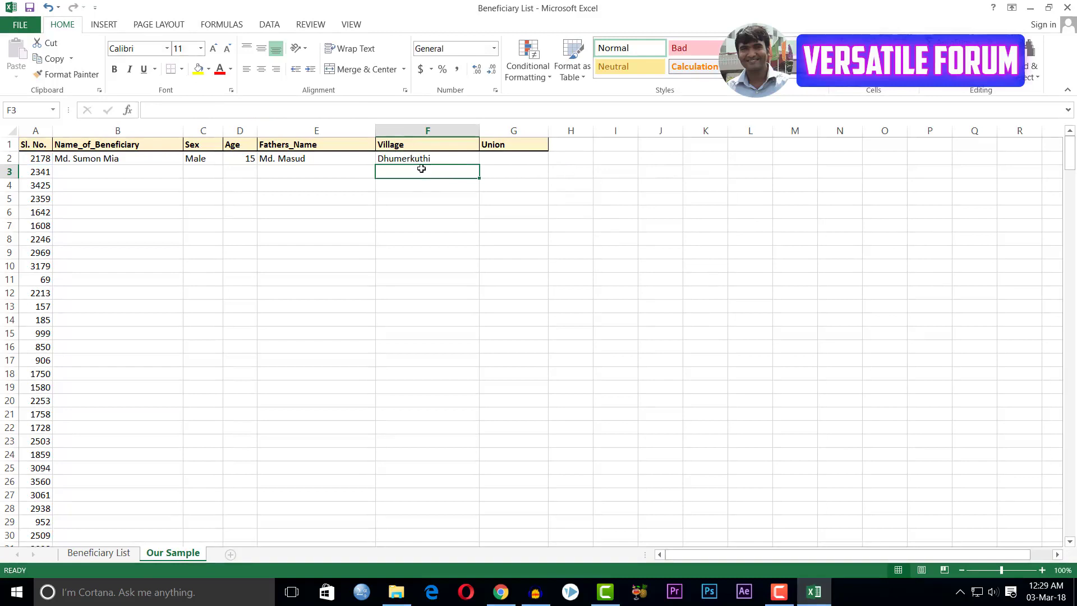
Start a VLOOKUP formula in cell G2 under the Union header with A2 as the lookup value.
click(510, 162)
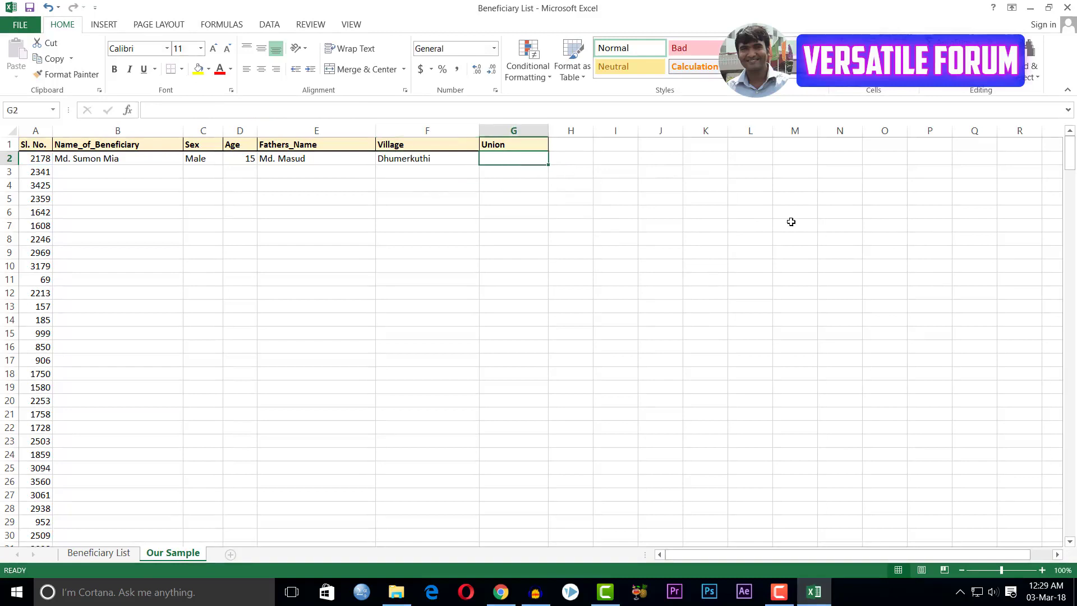
text(=v)
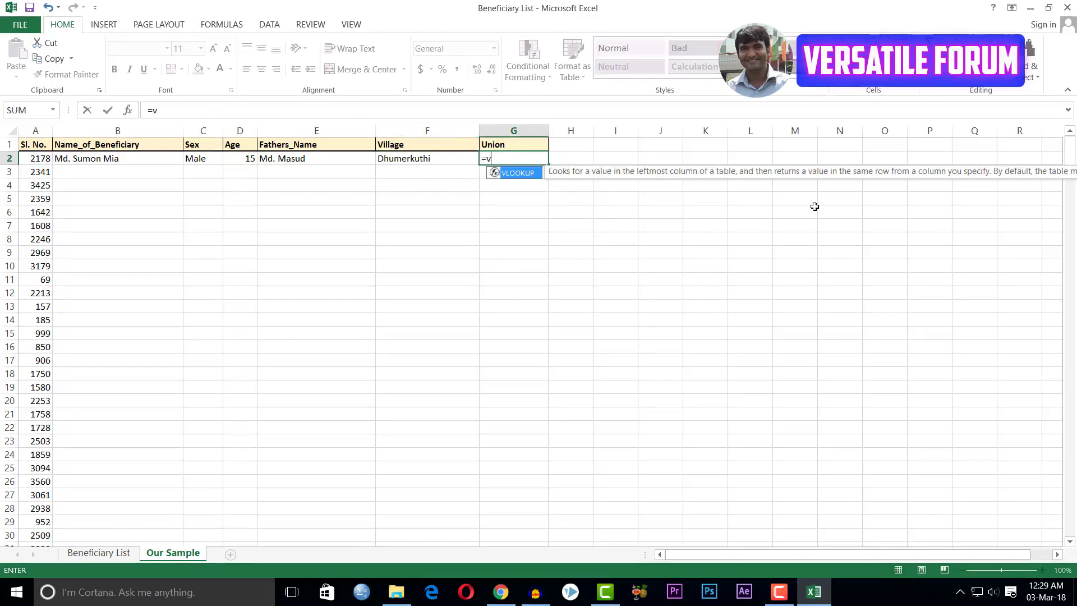
text(l)
key(Tab)
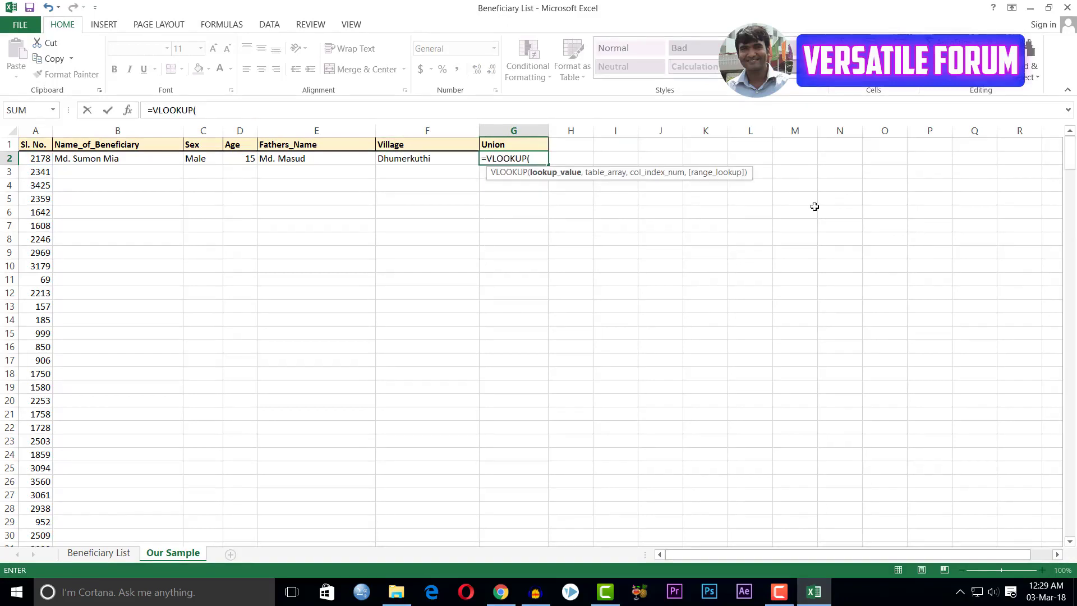
click(42, 159)
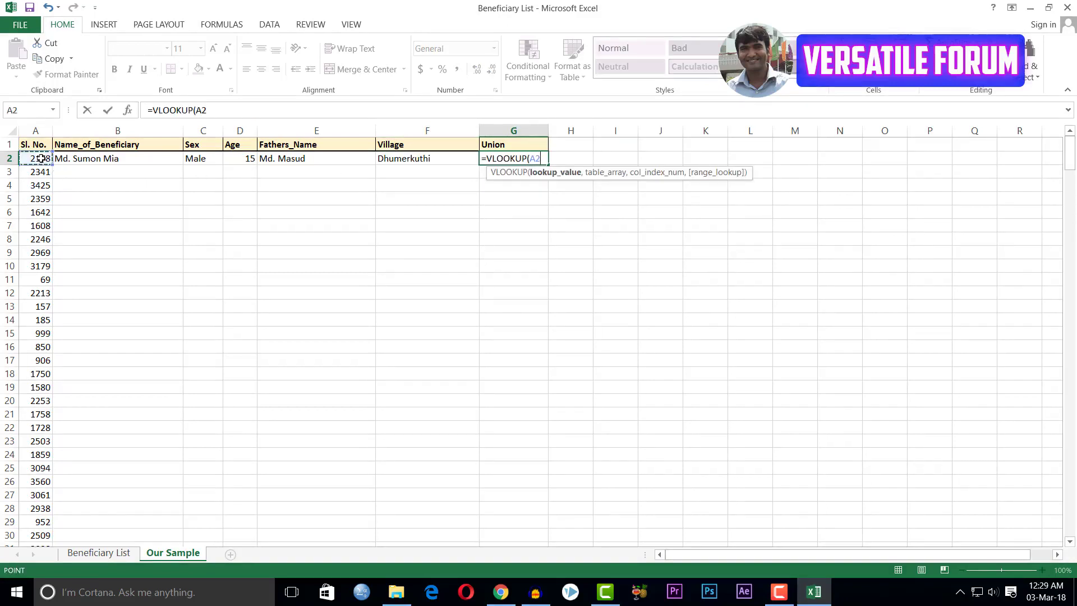
text(,)
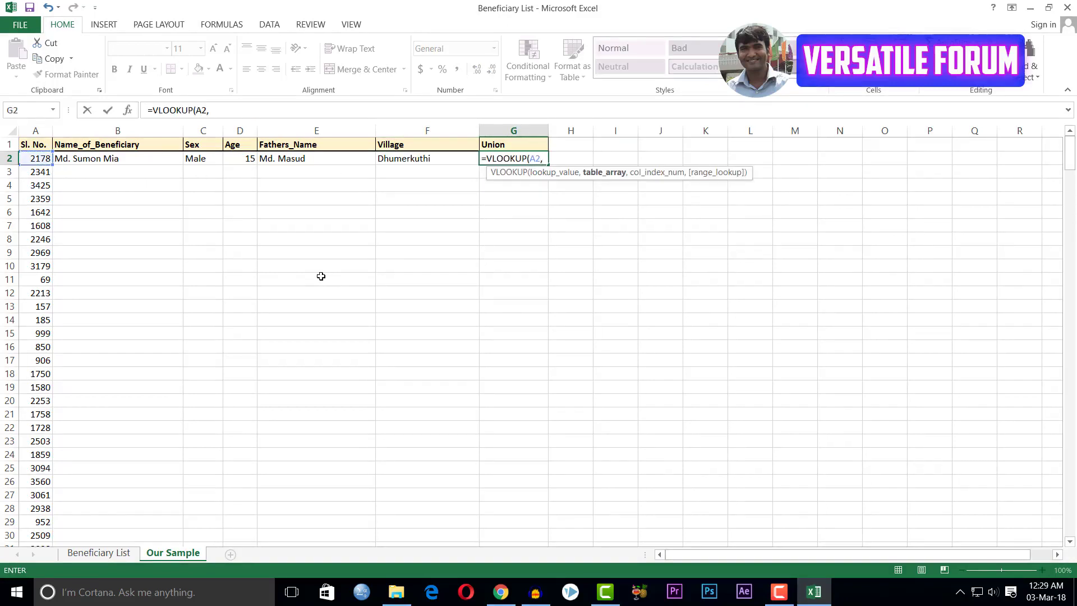
Give the G2 formula the range A1:G3720 on the Beneficiary List sheet as its table array.
click(81, 554)
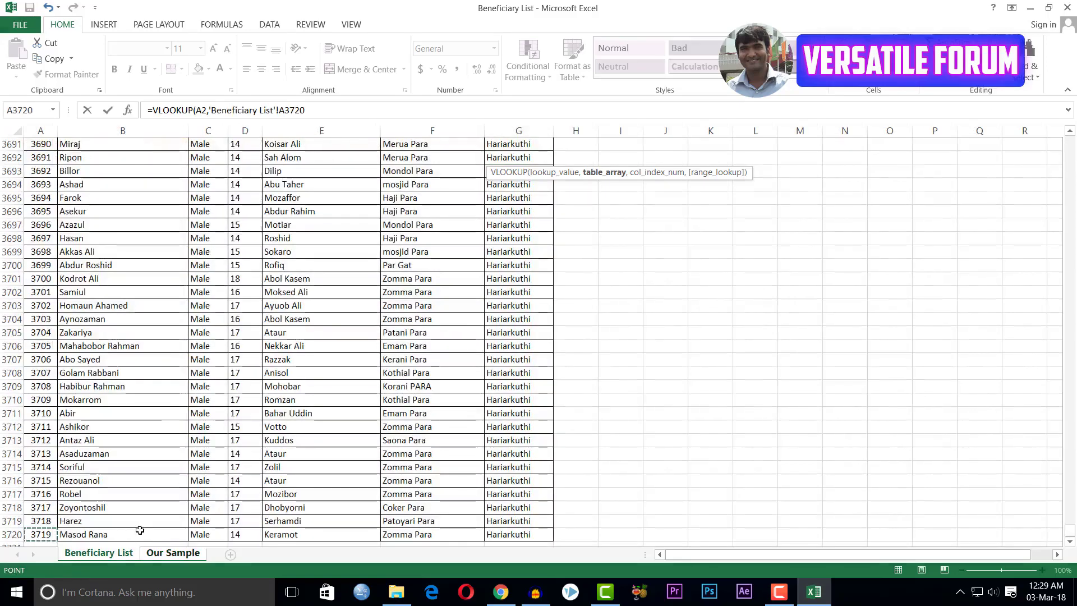
key(ctrl+Home)
key(shift+Right)
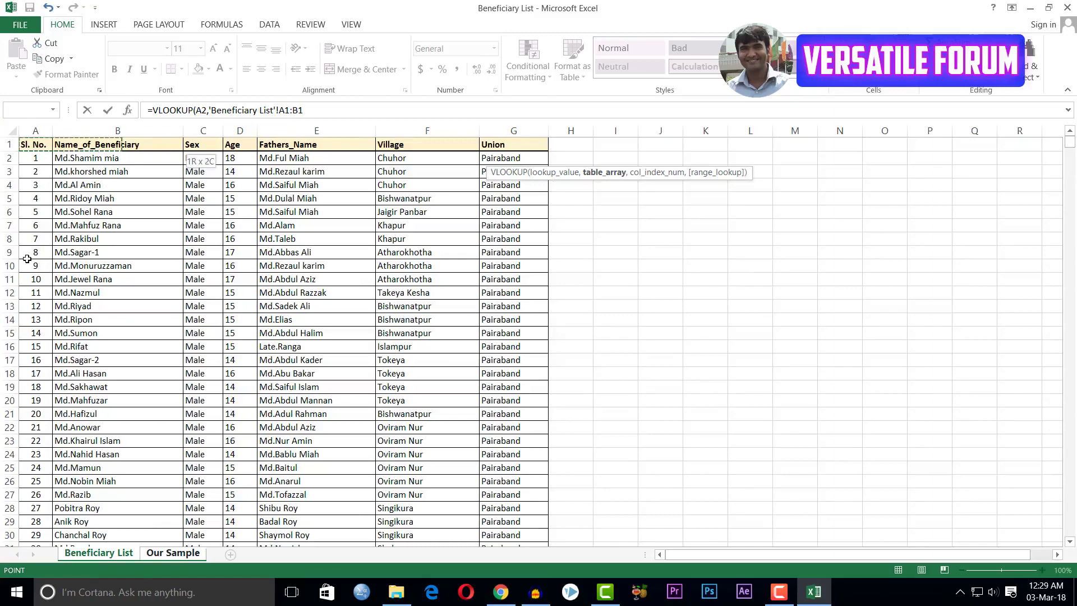
key(shift+Right)
key(shift+Right)
key(shift+Right)
key(shift+Right)
key(shift+Right)
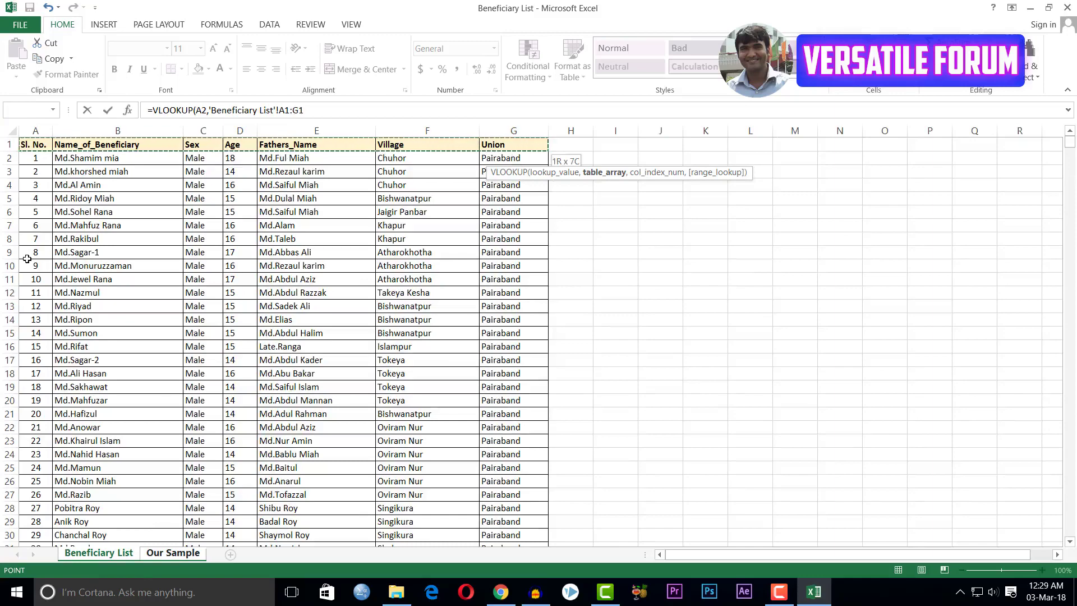
key(ctrl+shift+Down)
key(Return)
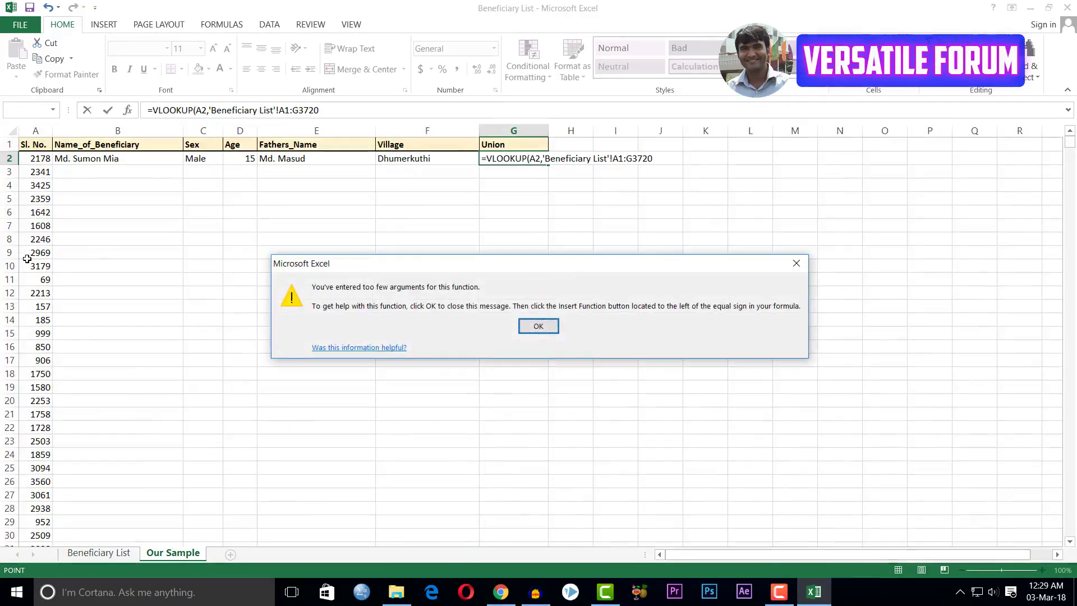
click(547, 328)
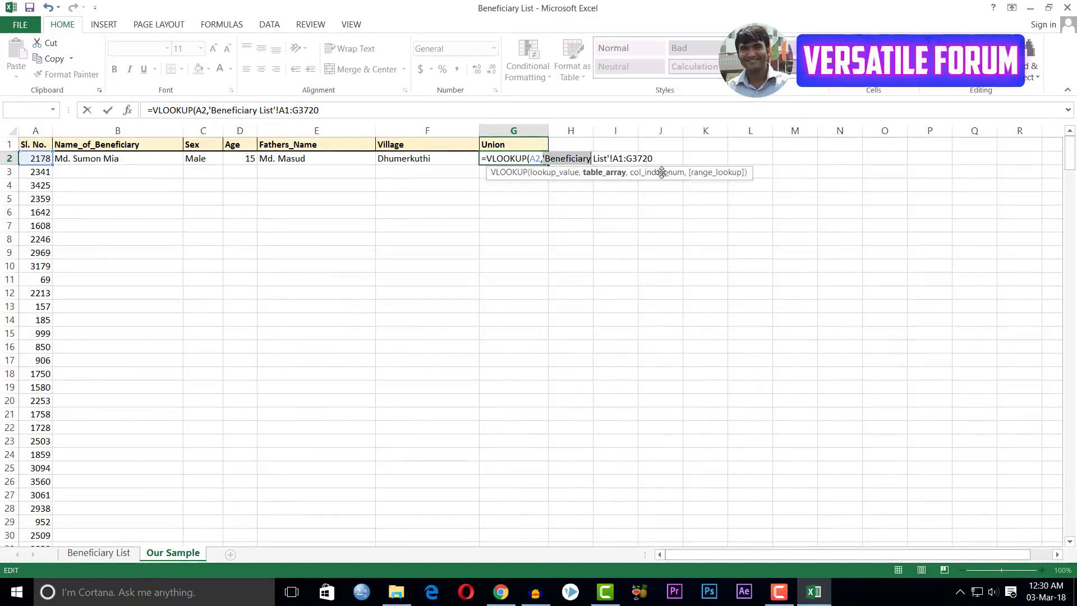
Complete the VLOOKUP in G2 with column index 7 and FALSE for an exact match.
click(662, 163)
text(,)
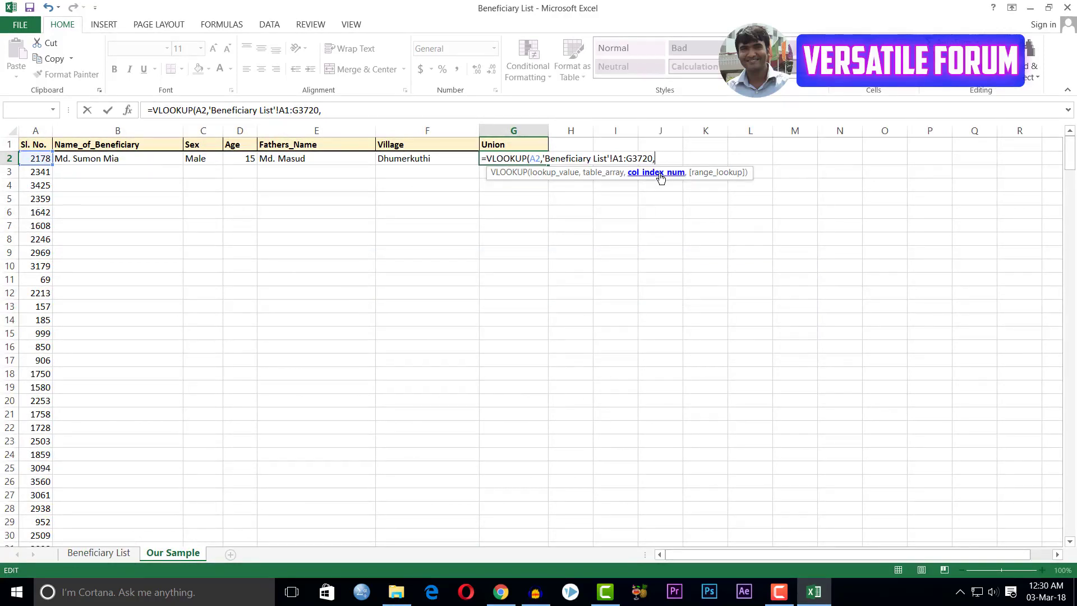
text(7,)
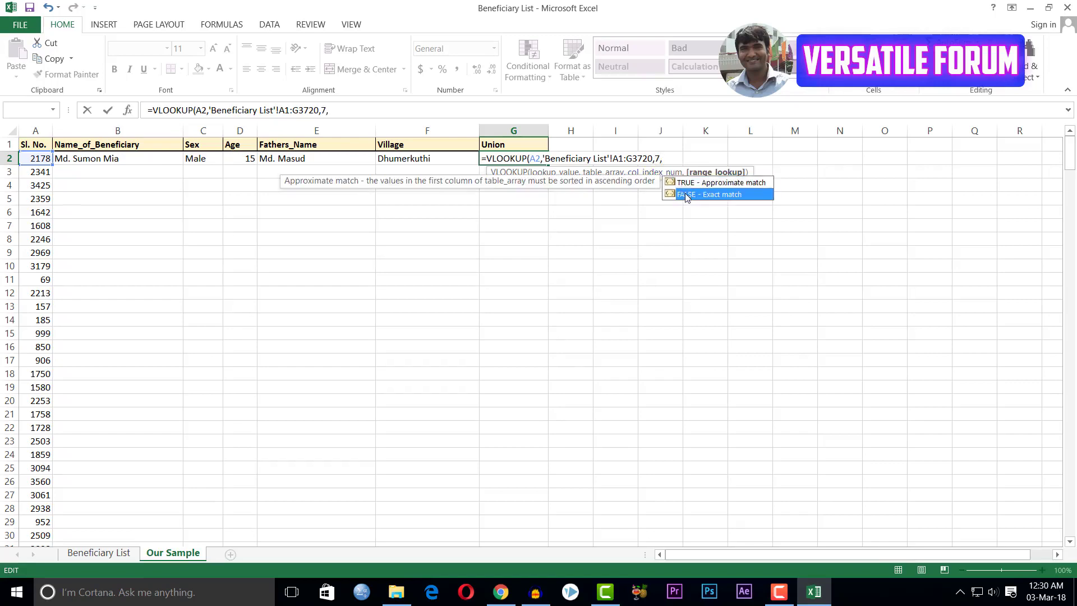
double_click(686, 193)
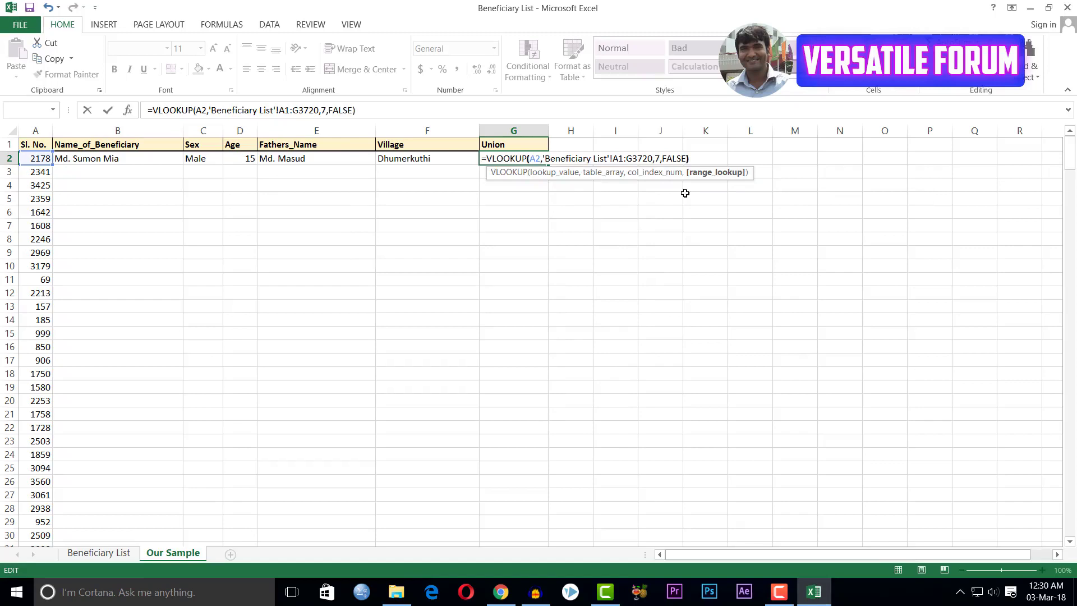
text())
key(Return)
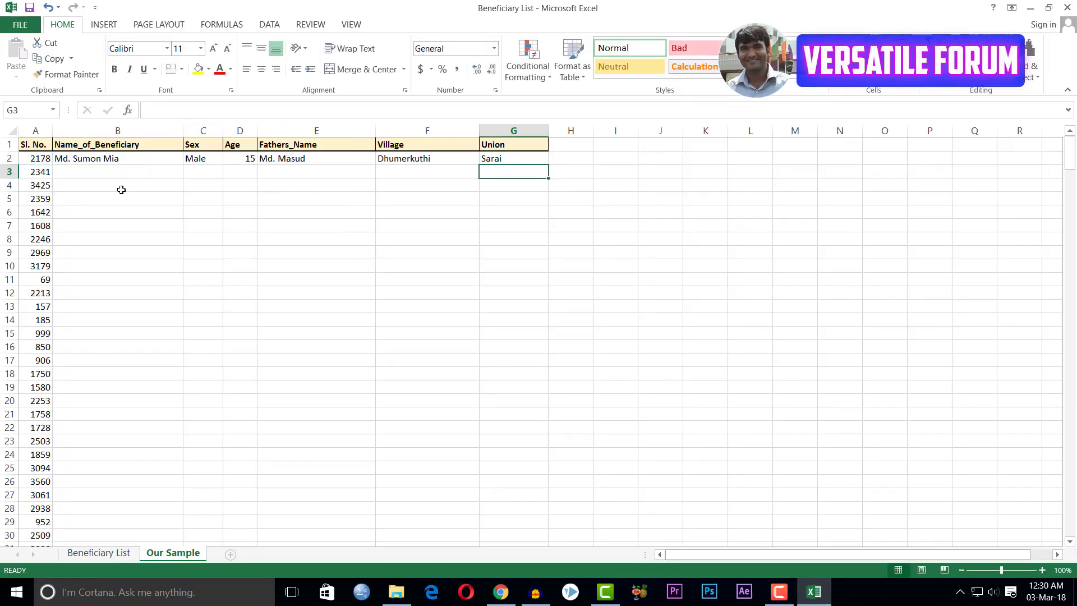
Fill the VLOOKUP formulas in B2:G2 down through all the sampled serial numbers and check the filled rows.
click(89, 159)
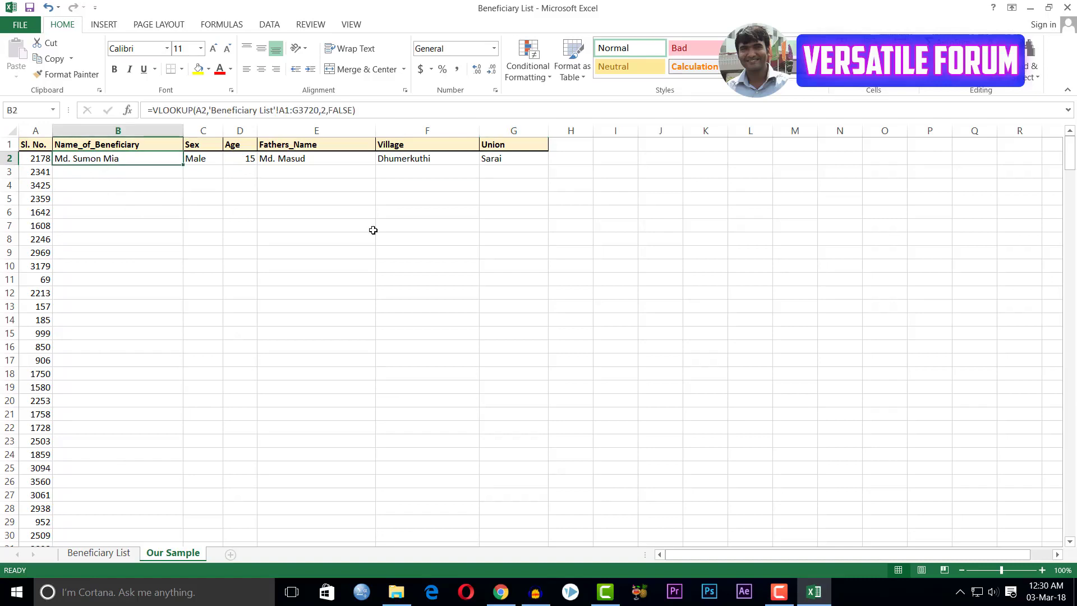
key(shift+Right)
key(shift+Right)
key(shift+Right)
key(shift+Right)
key(shift+Right)
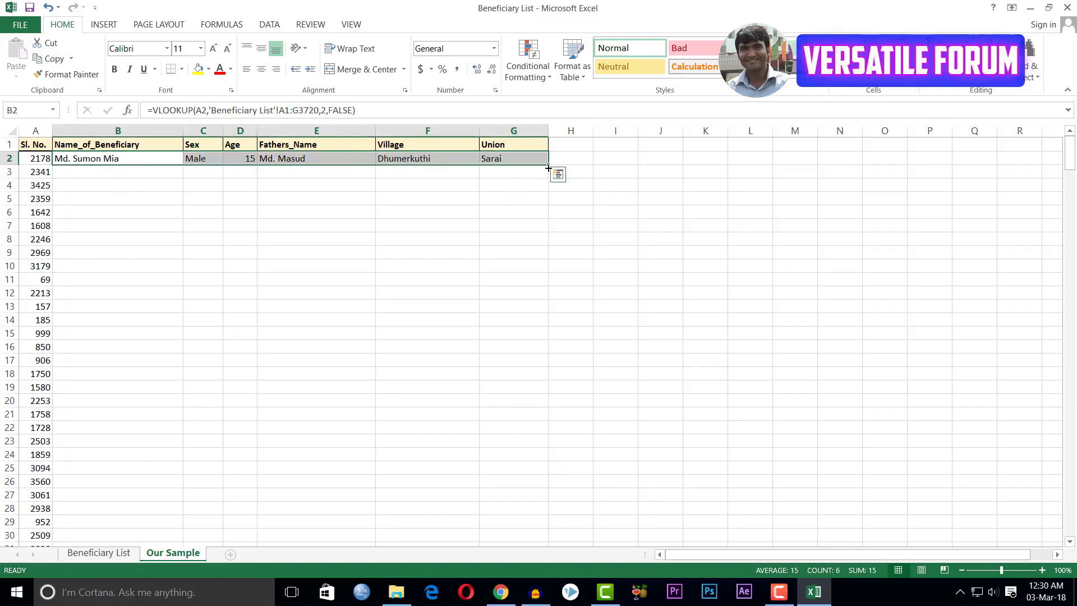
double_click(549, 166)
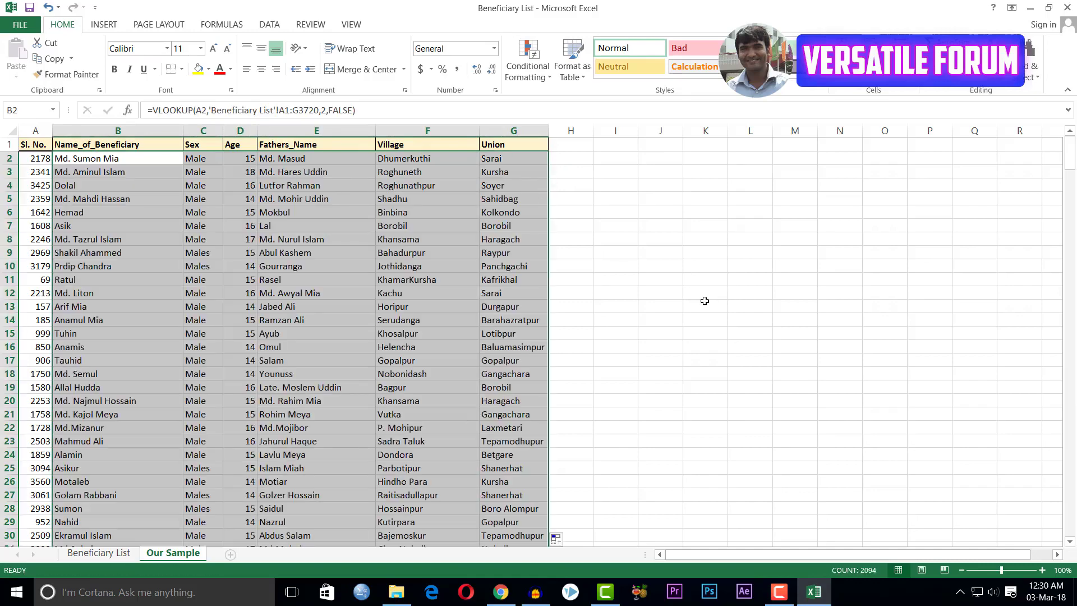
scroll(704, 301, down, 11)
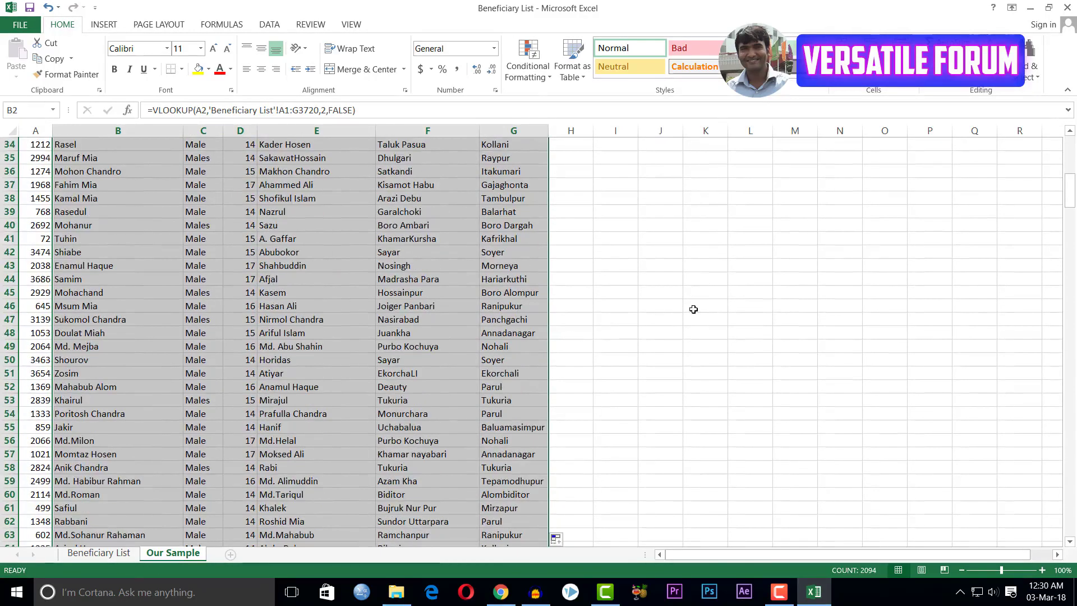
click(826, 348)
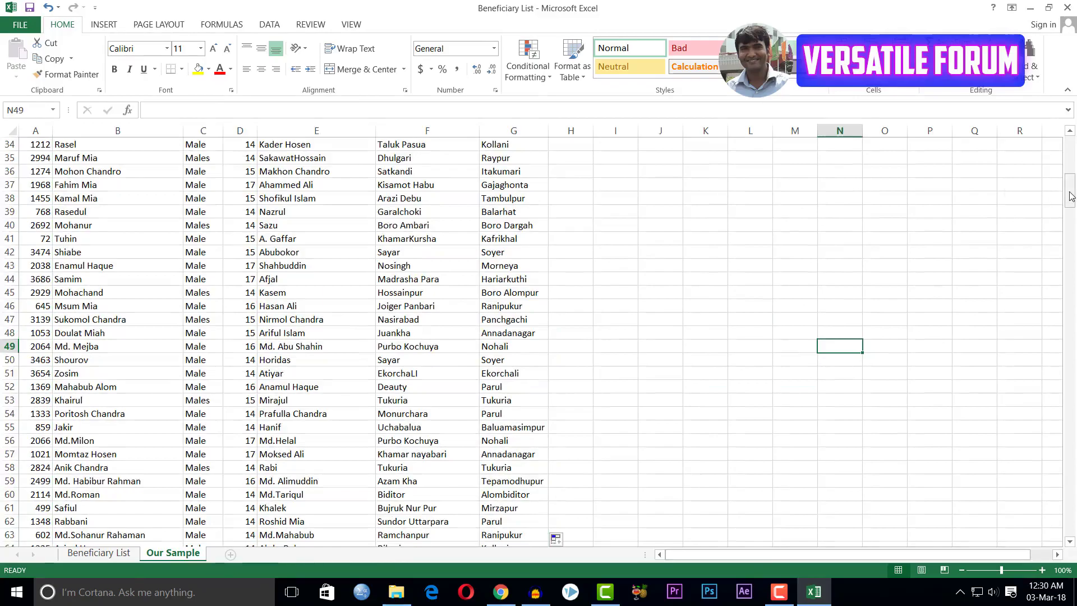
drag(1071, 195, 1060, 470)
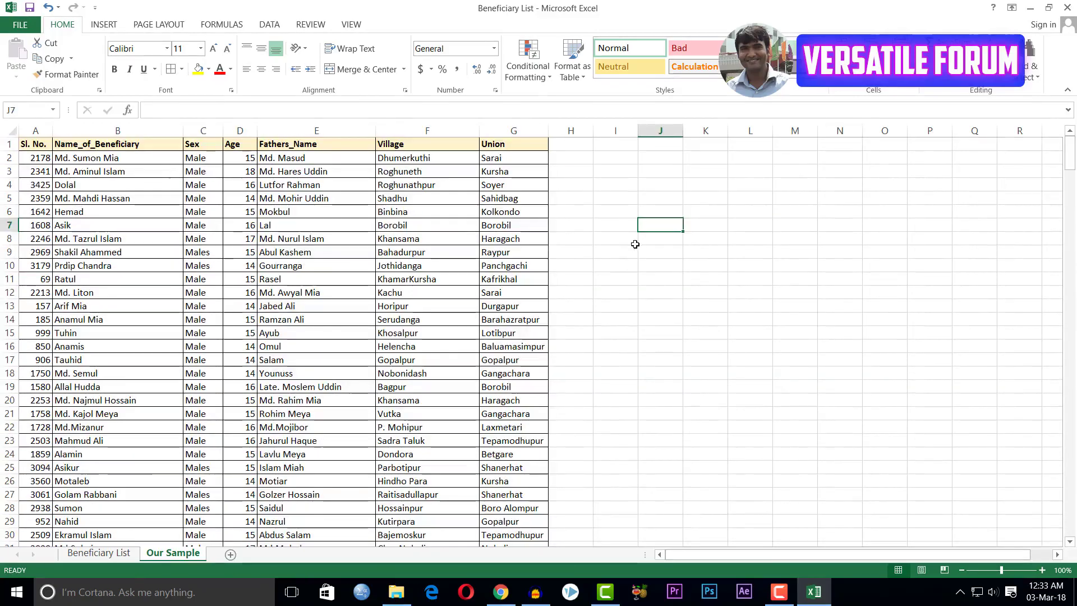
click(686, 266)
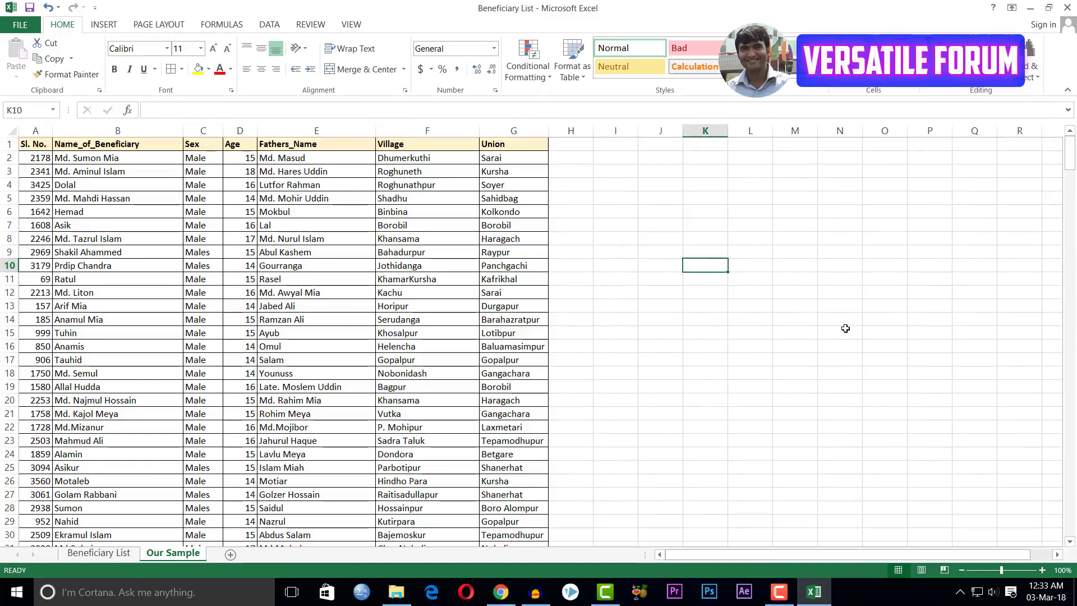
click(793, 331)
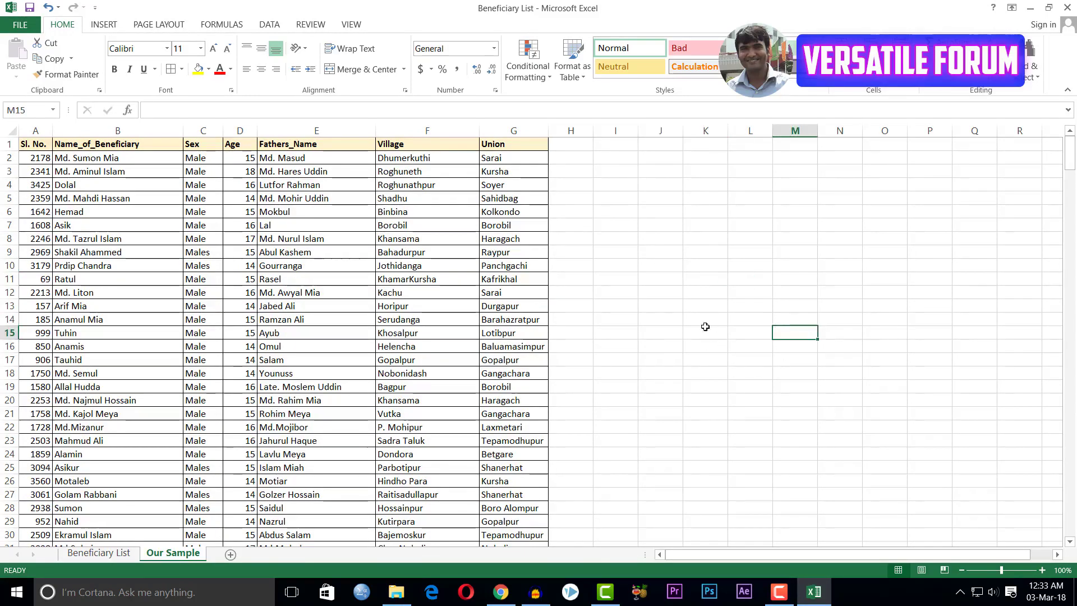
click(678, 305)
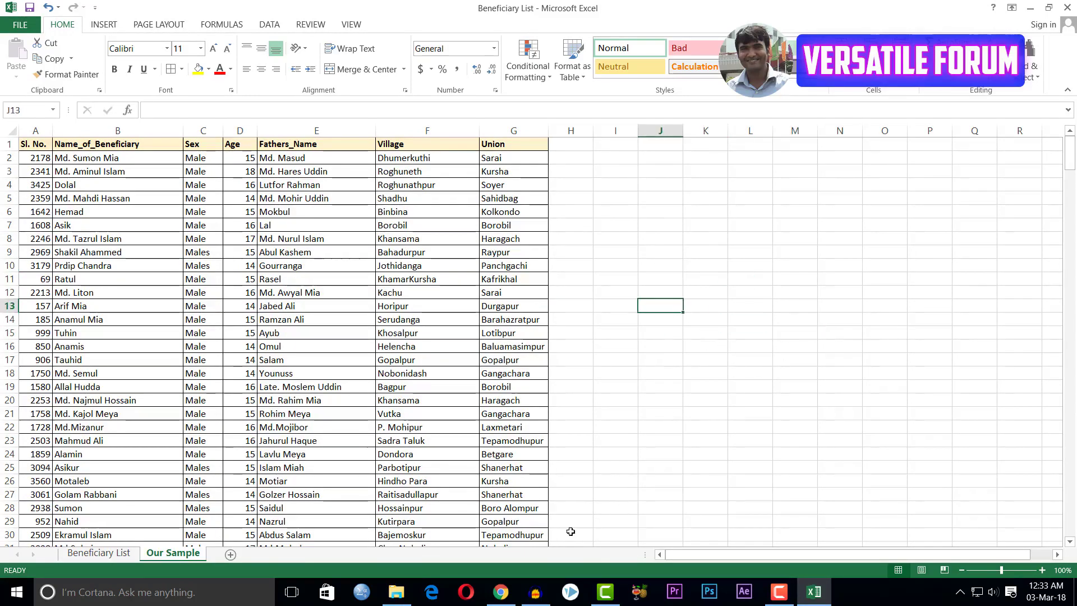
click(683, 441)
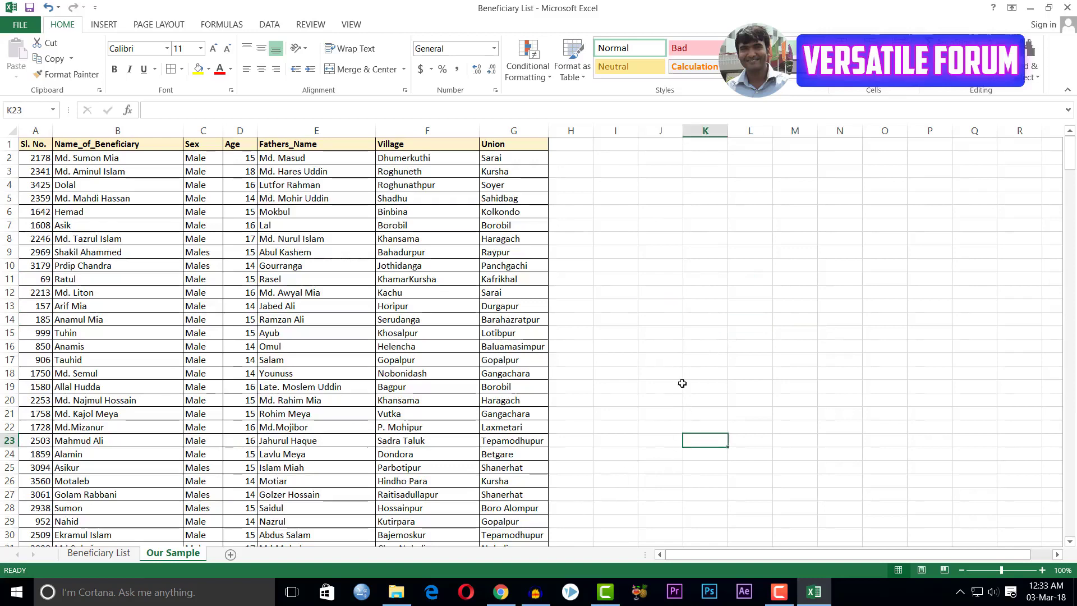
click(704, 293)
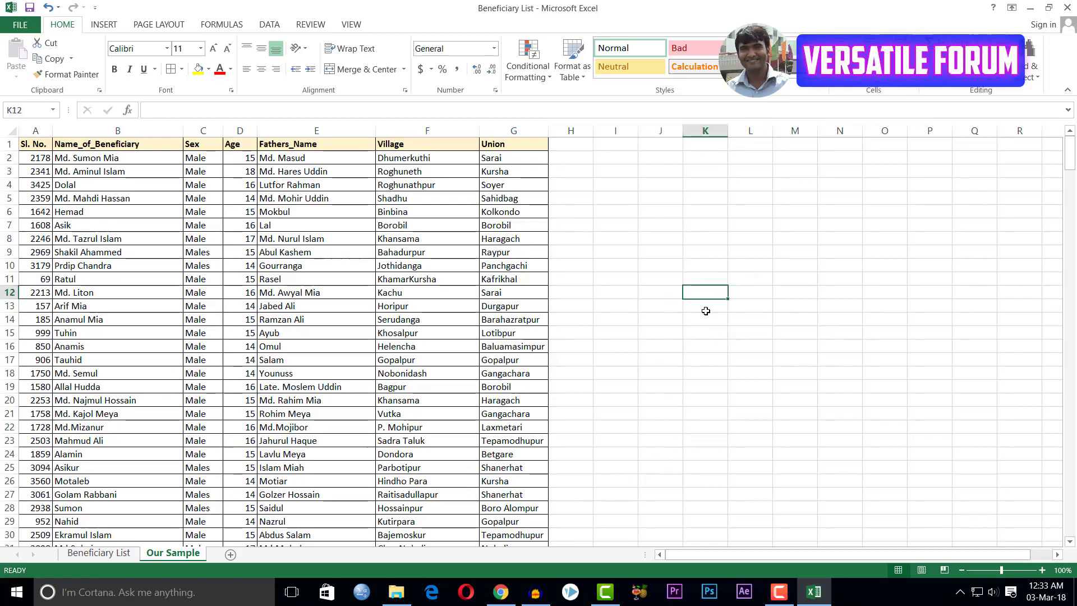